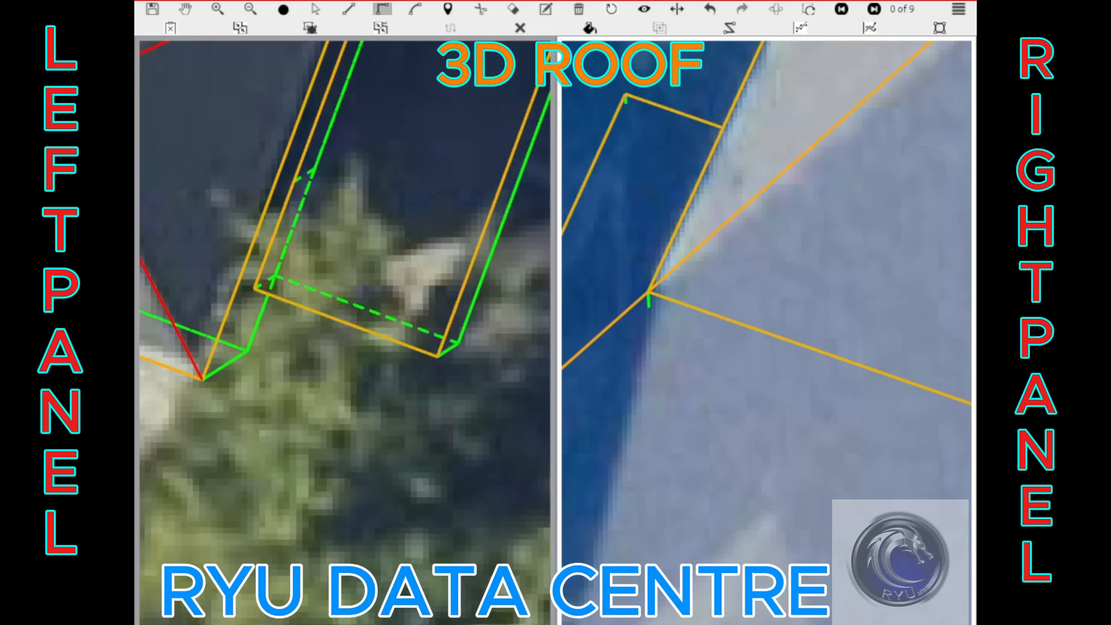
# Try to lengthen the block at the main roof's east end toward the red extension and shift its top face
pyautogui.scroll(5, 347, 330)
pyautogui.press('Return')
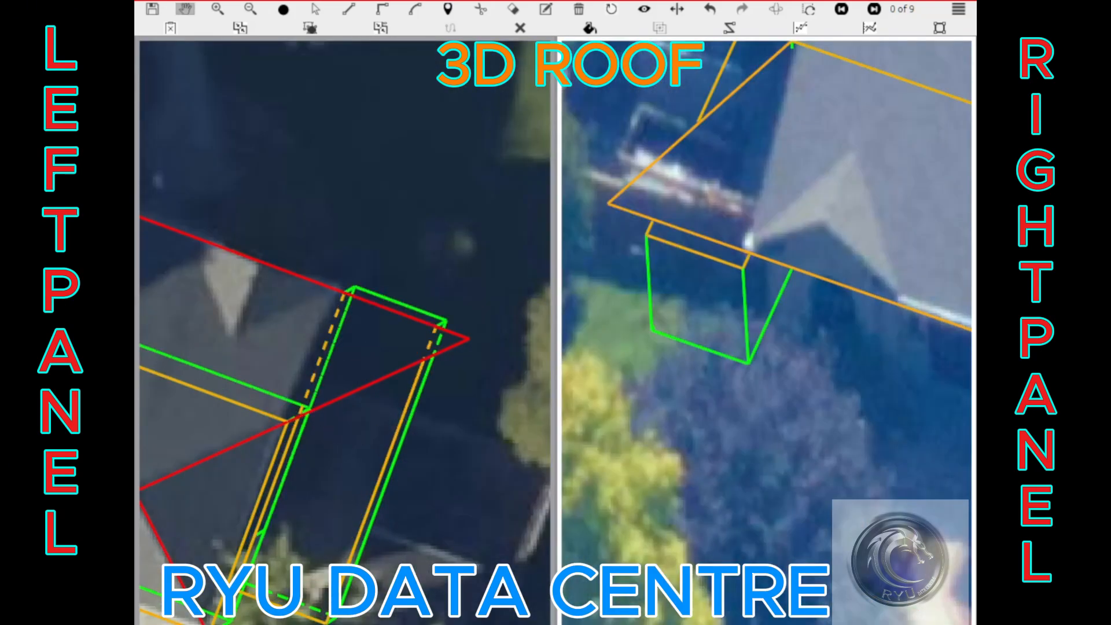
pyautogui.scroll(-2, 345, 330)
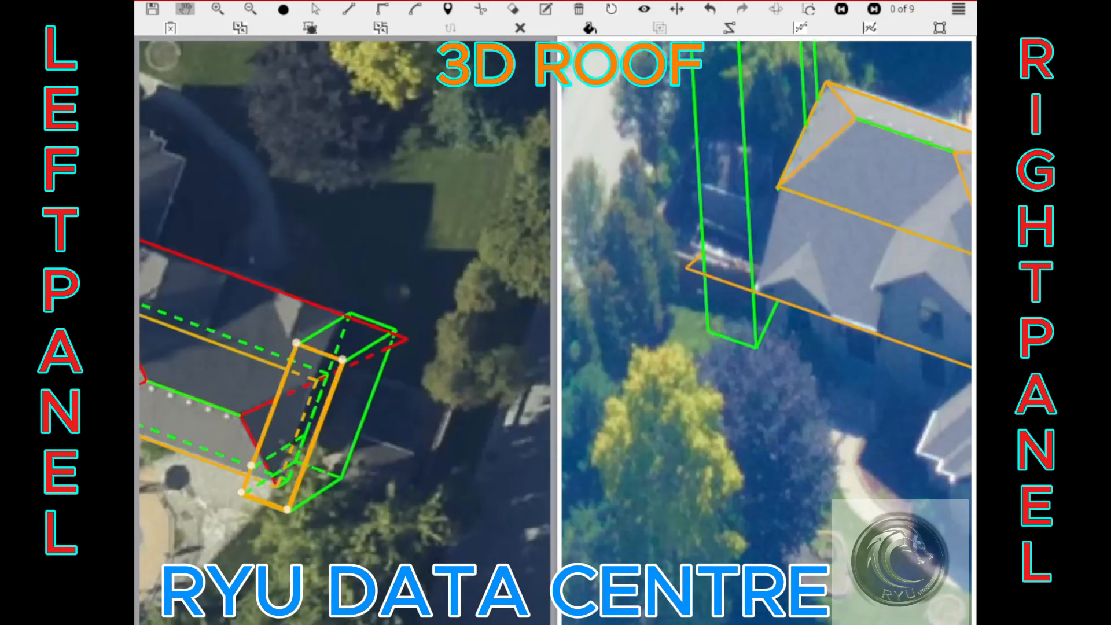
pyautogui.moveTo(314, 349); pyautogui.dragTo(350, 258)
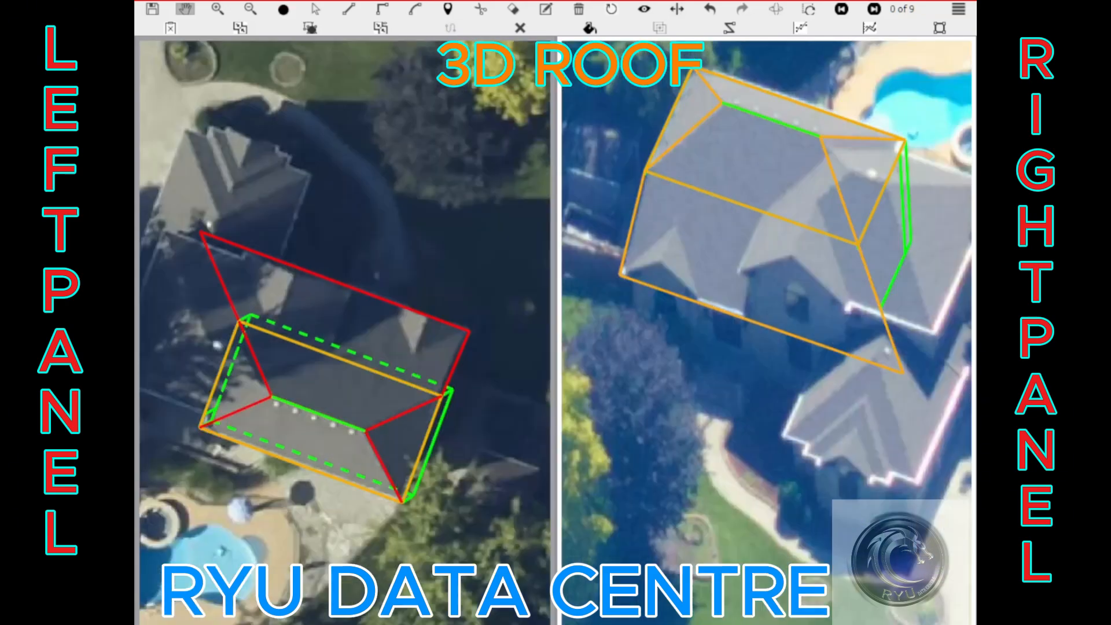
# Draw a small block at the roof's west end and stretch it north to the red extension outline
pyautogui.scroll(5, 344, 330)
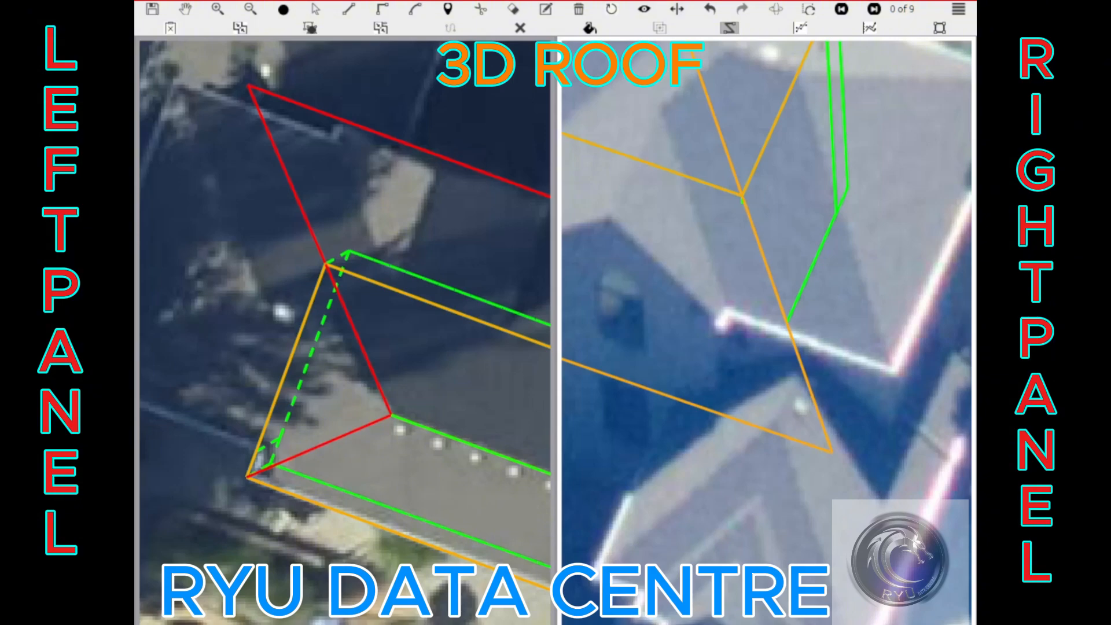
pyautogui.scroll(3, 297, 361)
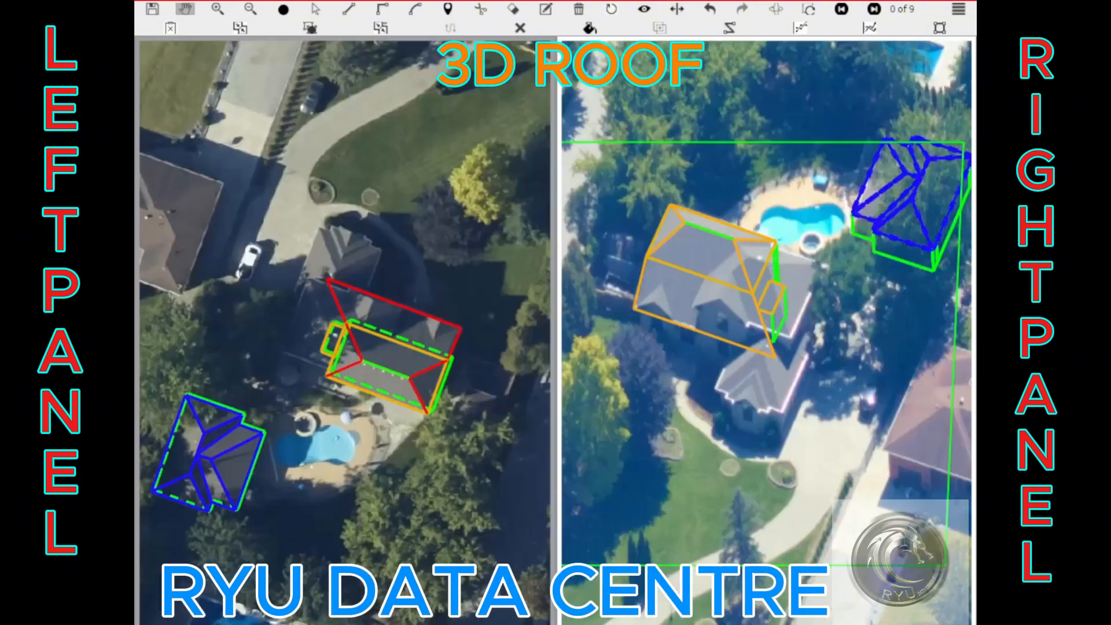
pyautogui.scroll(5, 350, 330)
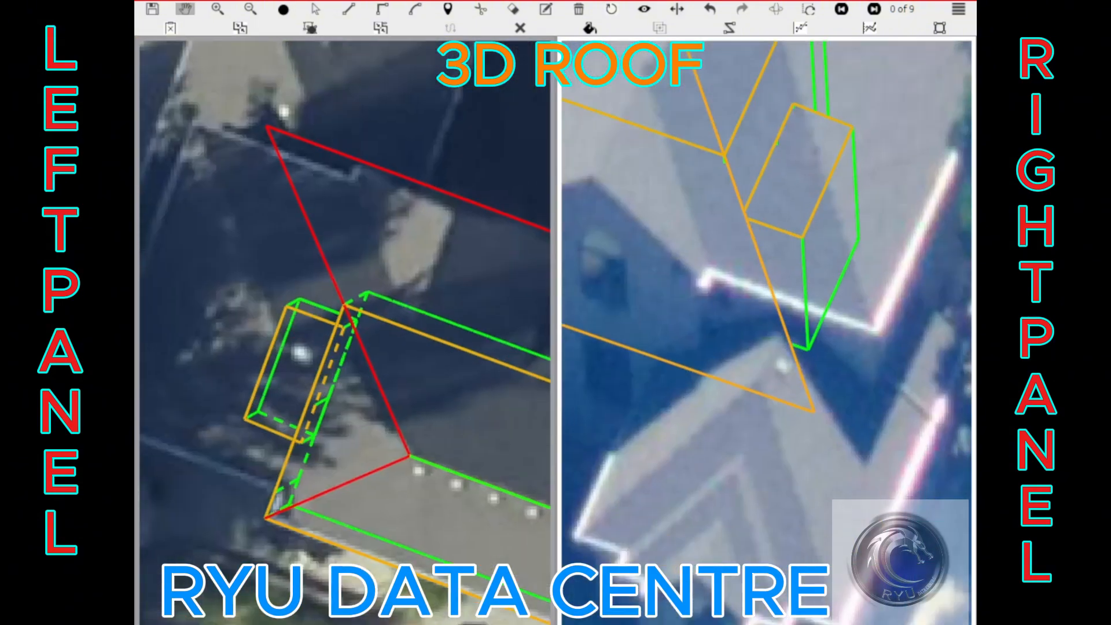
pyautogui.moveTo(314, 316); pyautogui.dragTo(371, 164)
pyautogui.moveTo(321, 296); pyautogui.dragTo(169, 382)
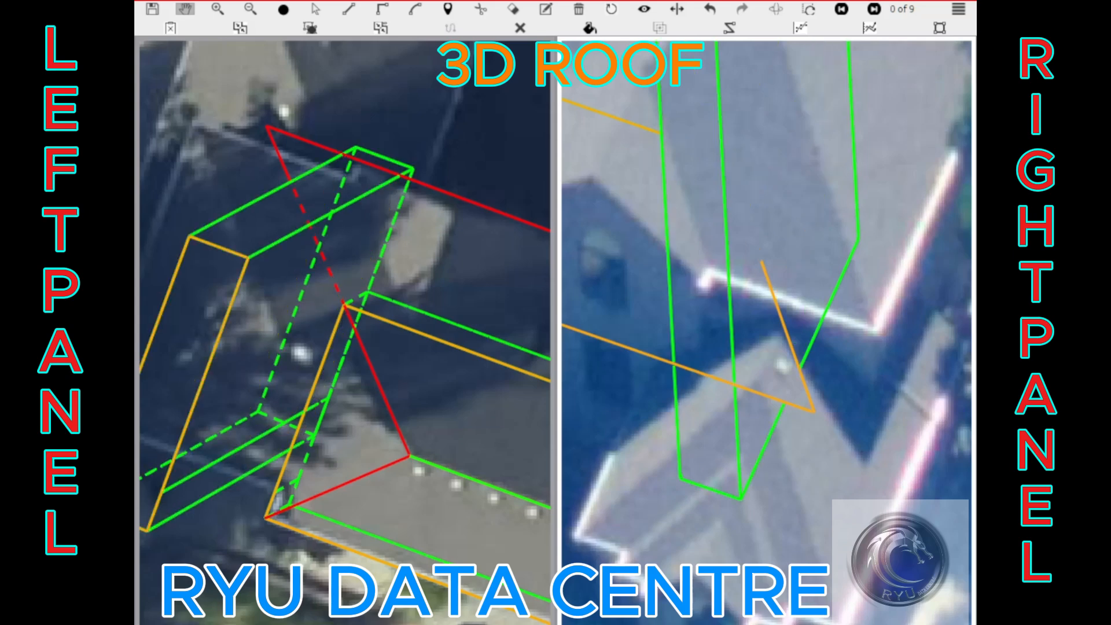
# Try to delete the west block's displaced top face, and undo the change
pyautogui.click(451, 348)
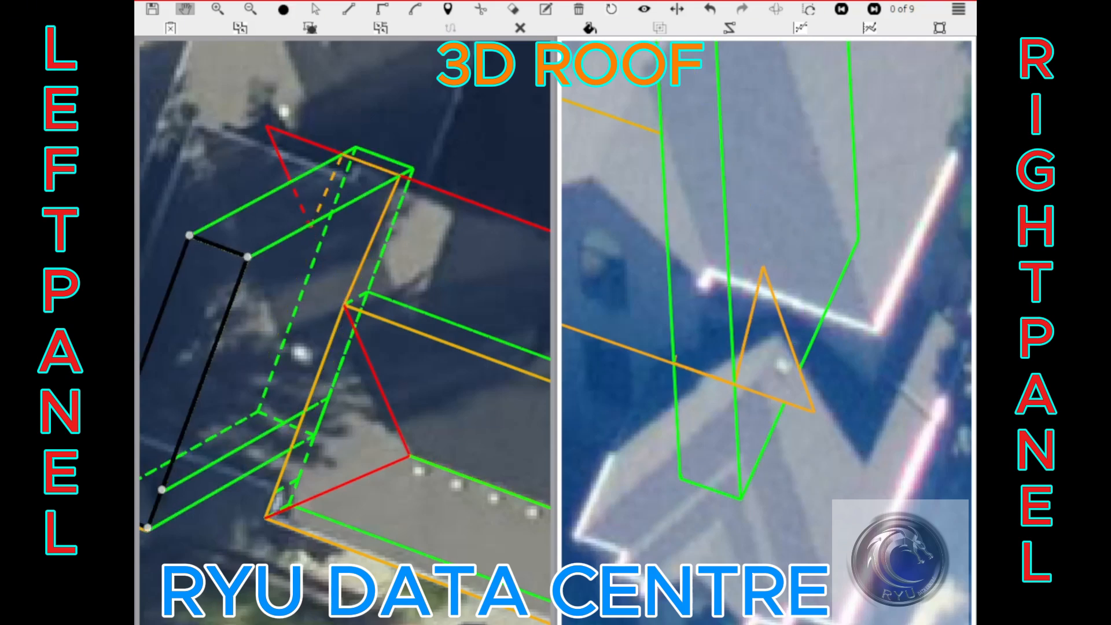
pyautogui.press('Delete')
pyautogui.click(417, 277)
pyautogui.press('Delete')
pyautogui.hotkey('ctrl', 'z')
pyautogui.hotkey('ctrl', 'z')
pyautogui.hotkey('ctrl', 'z')
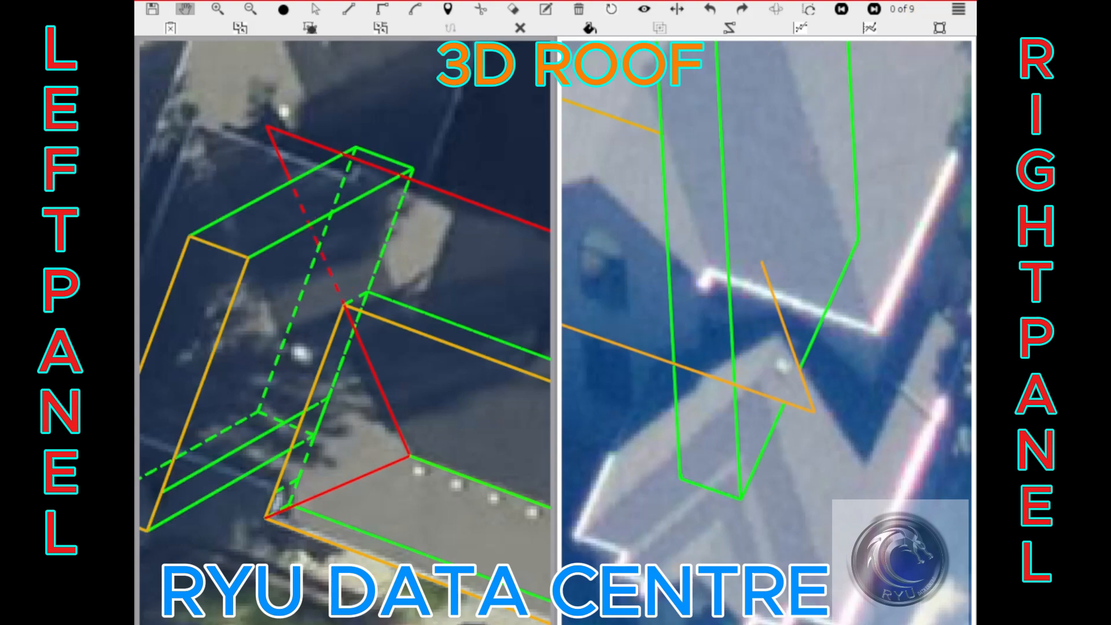
# Delete the west-end block and the small leftover face beside the red extension edge
pyautogui.moveTo(218, 246); pyautogui.dragTo(247, 179)
pyautogui.scroll(-2, 345, 333)
pyautogui.press('Delete')
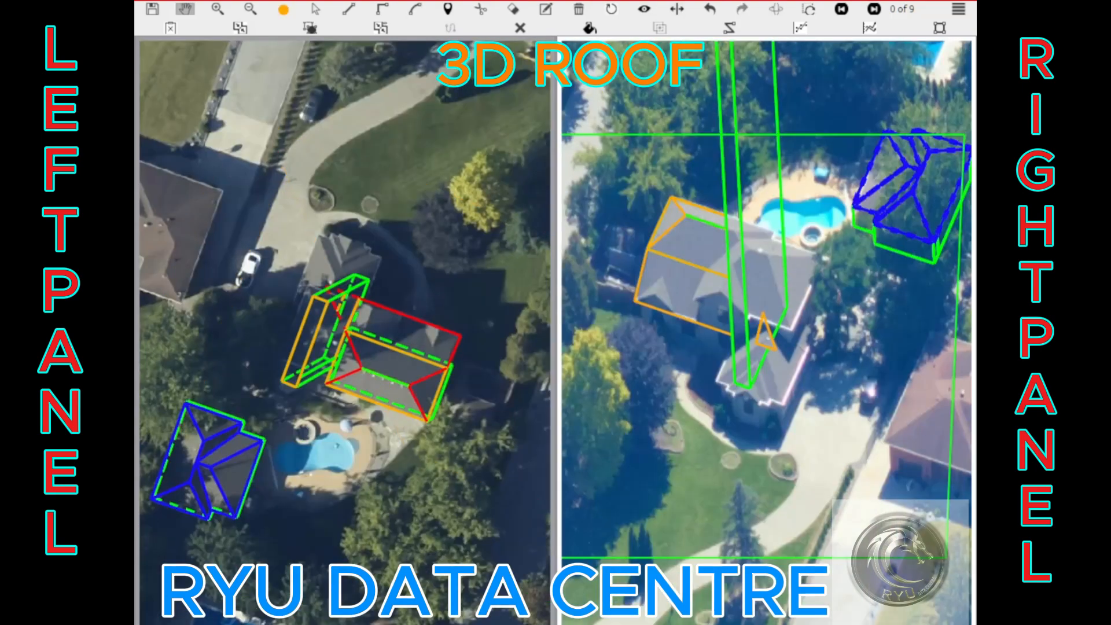
pyautogui.scroll(1, 345, 333)
pyautogui.press('Delete')
pyautogui.click(325, 255)
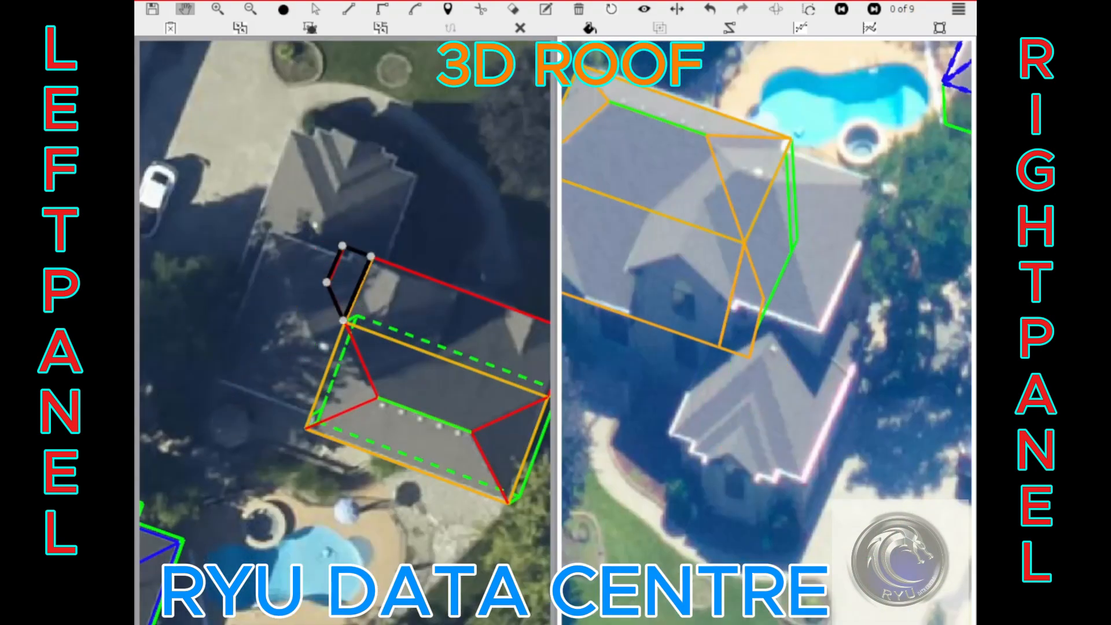
pyautogui.press('Delete')
# Draw a connecting line from the red extension's outer east corner down to the main roof's northeast eave corner
pyautogui.scroll(-2, 350, 325)
pyautogui.scroll(3, 397, 333)
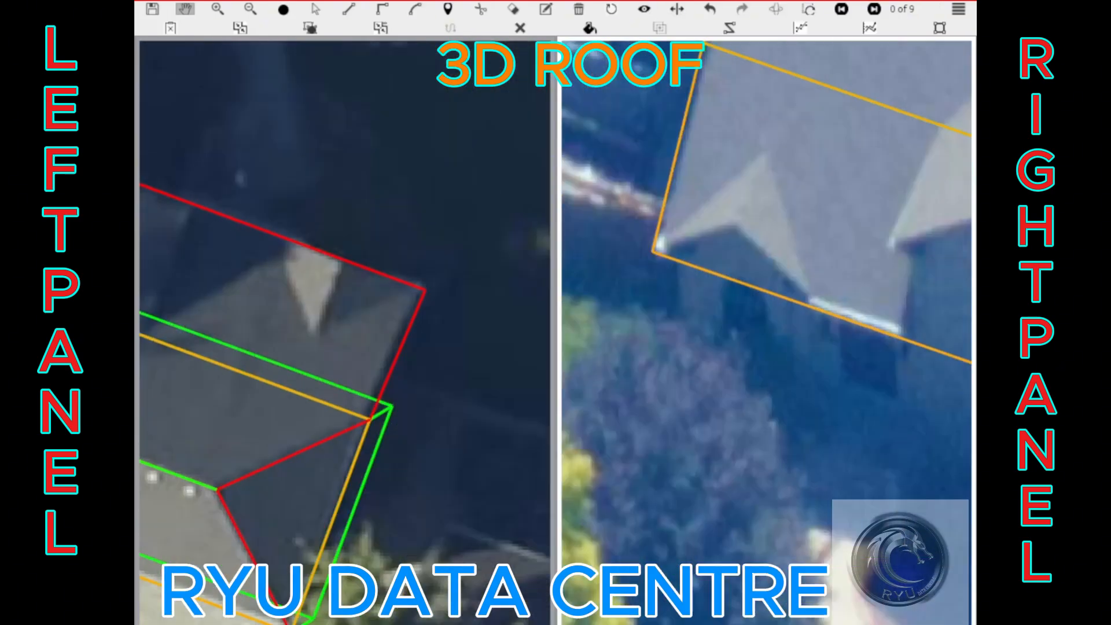
pyautogui.scroll(3, 422, 288)
pyautogui.scroll(-2, 423, 288)
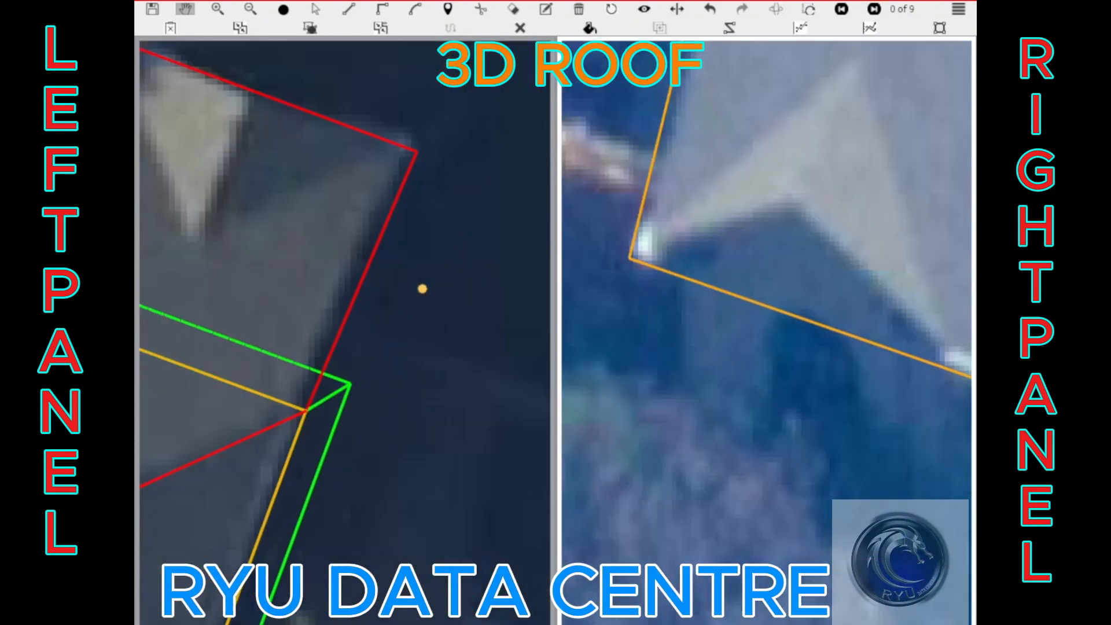
pyautogui.moveTo(354, 298); pyautogui.dragTo(421, 299)
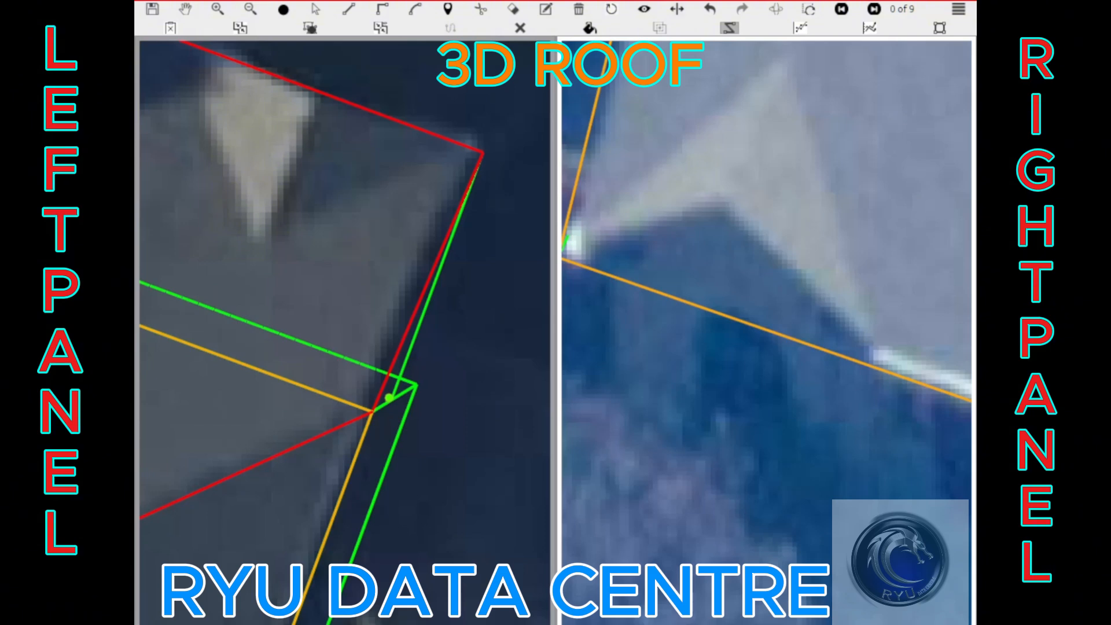
pyautogui.moveTo(390, 399)
pyautogui.mouseDown()
pyautogui.moveTo(359, 246)
pyautogui.moveTo(340, 248)
pyautogui.moveTo(327, 281)
pyautogui.moveTo(249, 276)
pyautogui.mouseUp()
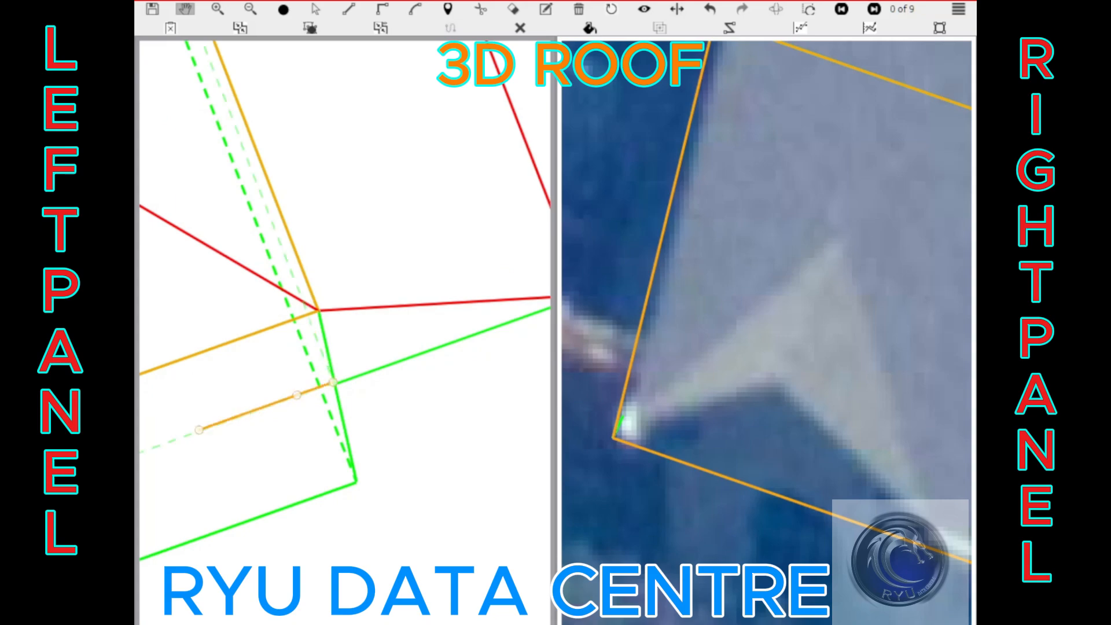
# Build a thin block against the wall at the northeast eave corner, undoing the stray edit to its face
pyautogui.press('Escape')
pyautogui.scroll(-4, 258, 301)
pyautogui.scroll(4, 223, 376)
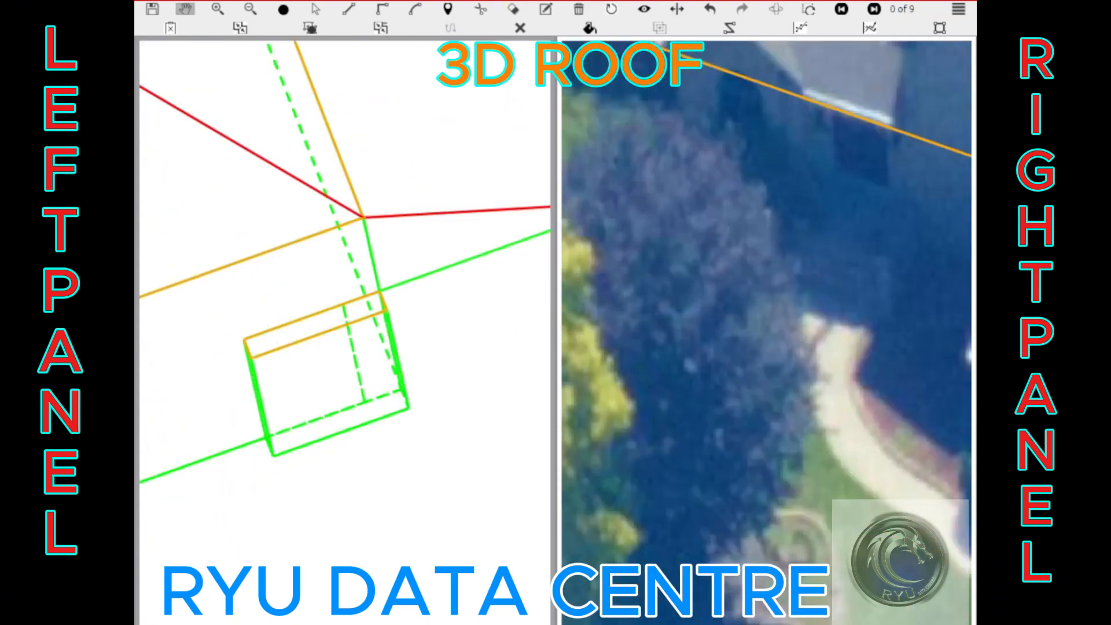
pyautogui.moveTo(305, 338); pyautogui.dragTo(350, 446)
pyautogui.hotkey('ctrl', 'z')
pyautogui.press('Escape')
pyautogui.scroll(-5, 347, 324)
pyautogui.scroll(5, 480, 110)
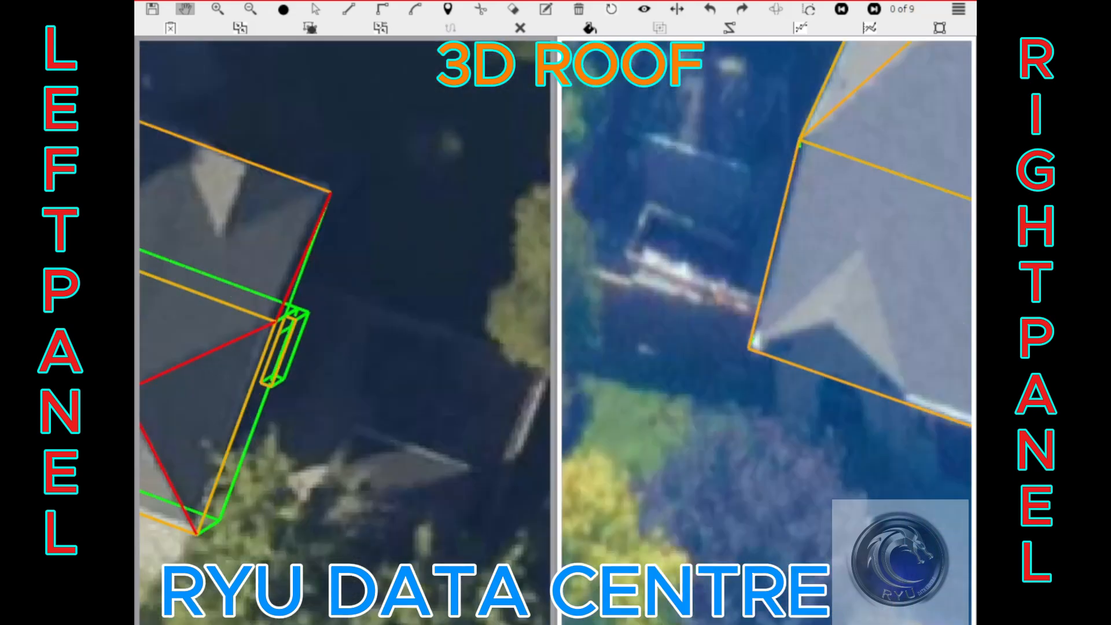
# Stretch the east-end block outward and north, and extend it west along the full rear edge of the red roof extension
pyautogui.moveTo(317, 363); pyautogui.dragTo(438, 408)
pyautogui.moveTo(376, 308); pyautogui.dragTo(470, 116)
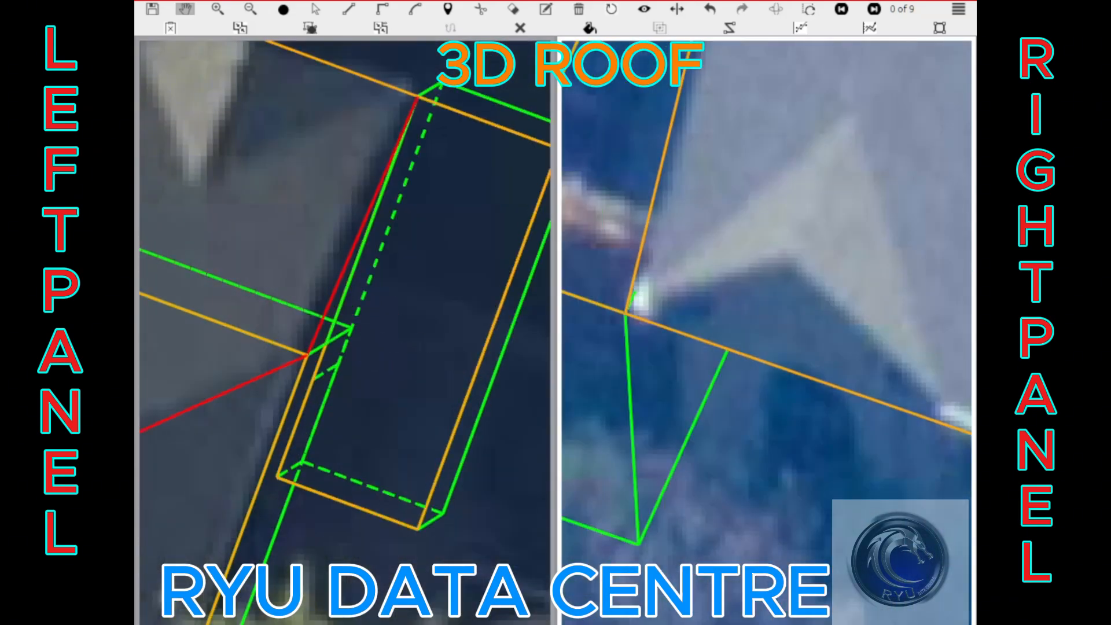
pyautogui.moveTo(353, 260); pyautogui.dragTo(483, 326)
pyautogui.scroll(-4, 246, 159)
pyautogui.moveTo(483, 326); pyautogui.dragTo(195, 220)
pyautogui.scroll(-4, 360, 232)
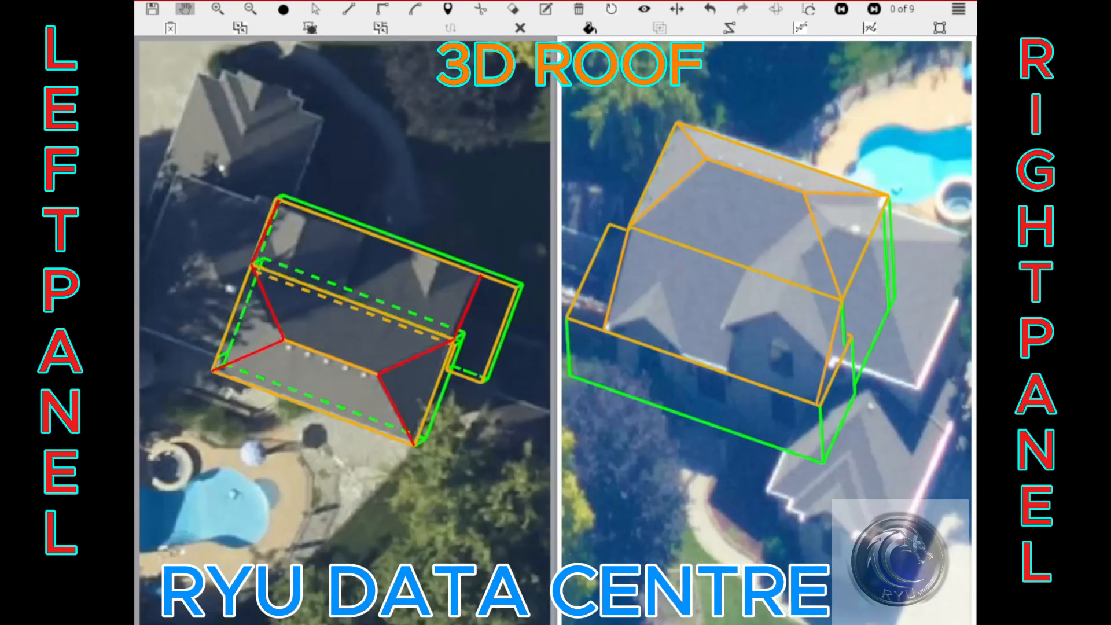
# Pull the rear block's inner wall south from the rear eave to just past the main ridge line
pyautogui.scroll(4, 364, 324)
pyautogui.moveTo(405, 319); pyautogui.dragTo(233, 277)
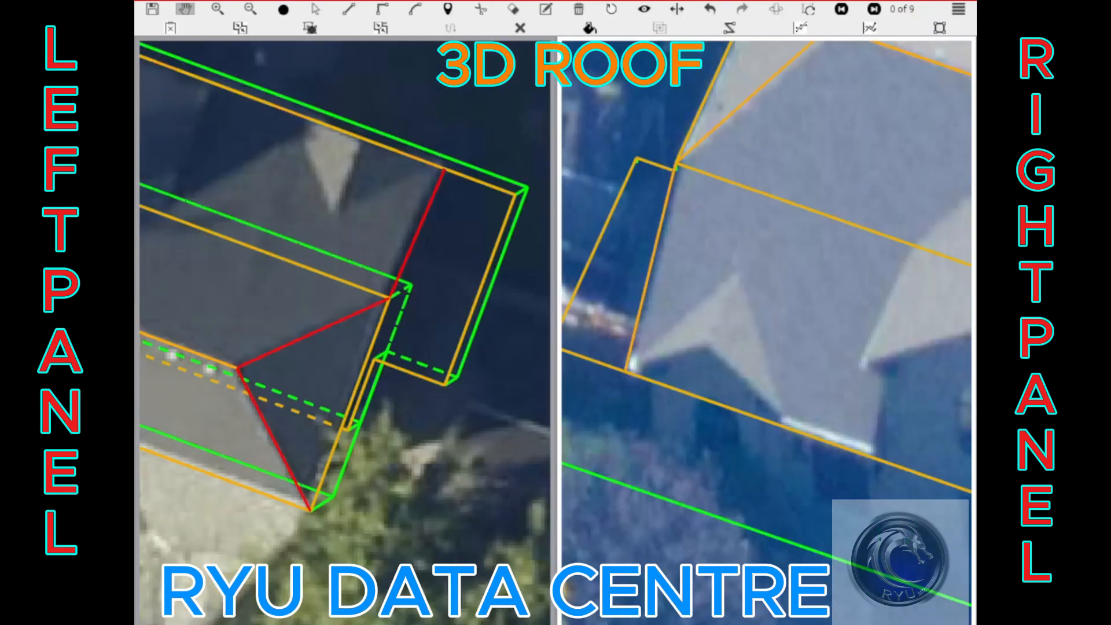
pyautogui.moveTo(409, 372); pyautogui.dragTo(382, 443)
pyautogui.scroll(-4, 355, 337)
pyautogui.scroll(4, 268, 389)
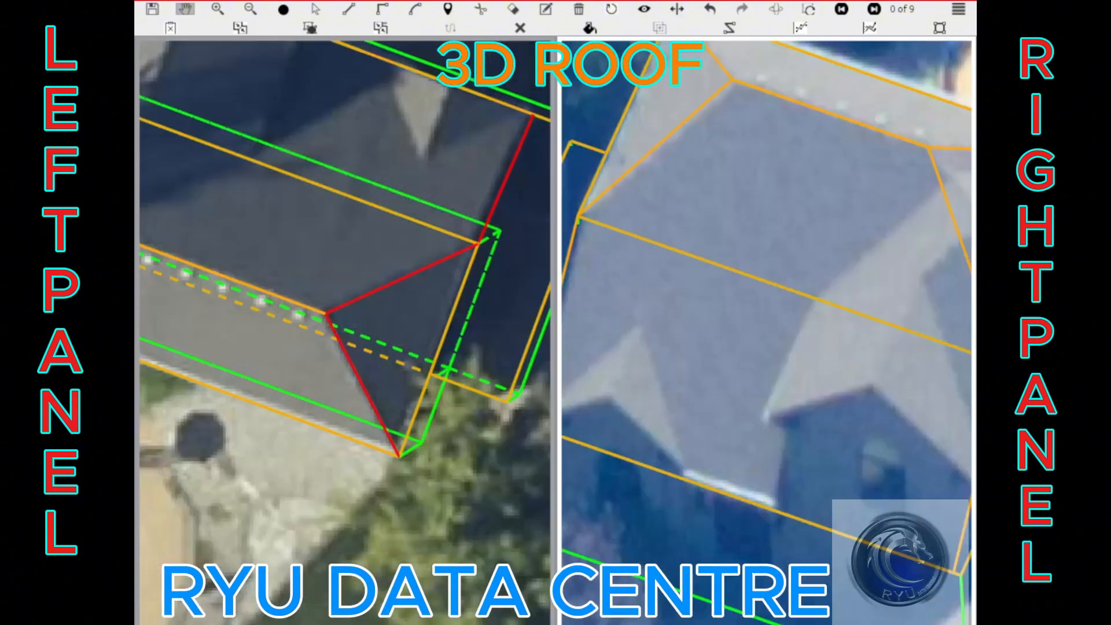
# Pull the rear block's inner wall further south to the main roof's front eave
pyautogui.moveTo(515, 342); pyautogui.dragTo(371, 313)
pyautogui.scroll(1, 370, 318)
pyautogui.scroll(-2, 358, 324)
pyautogui.moveTo(254, 277); pyautogui.dragTo(430, 349)
pyautogui.scroll(1, 405, 341)
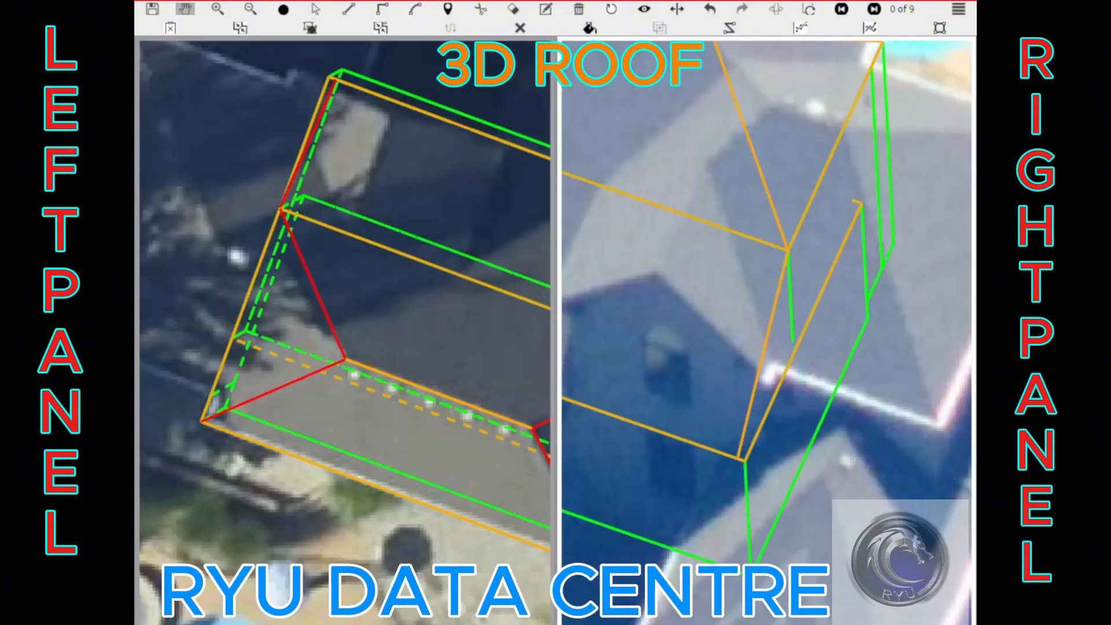
pyautogui.moveTo(348, 399); pyautogui.dragTo(398, 429)
pyautogui.scroll(-3, 149, 359)
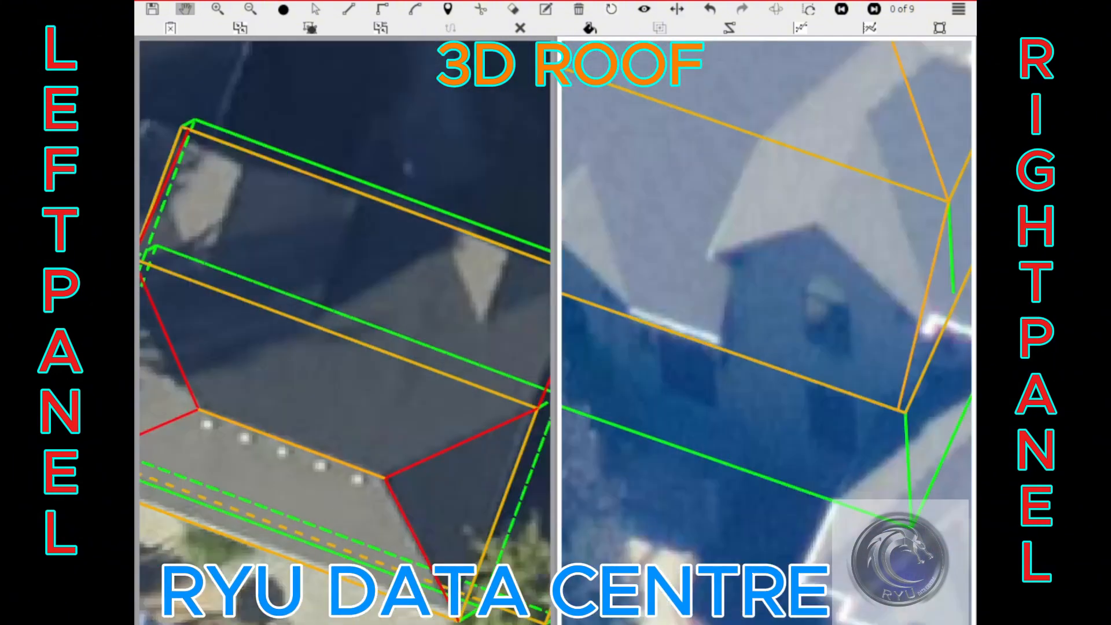
# Extend the rear block's west wall outward past the main roof's west end
pyautogui.moveTo(347, 153); pyautogui.dragTo(391, 154)
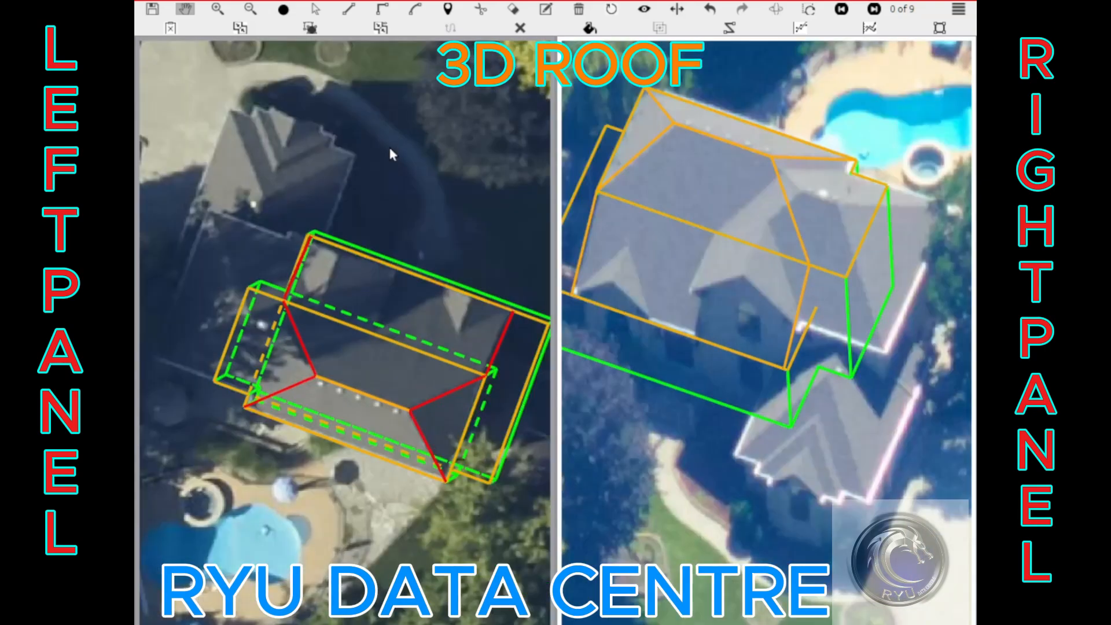
pyautogui.scroll(3, 259, 334)
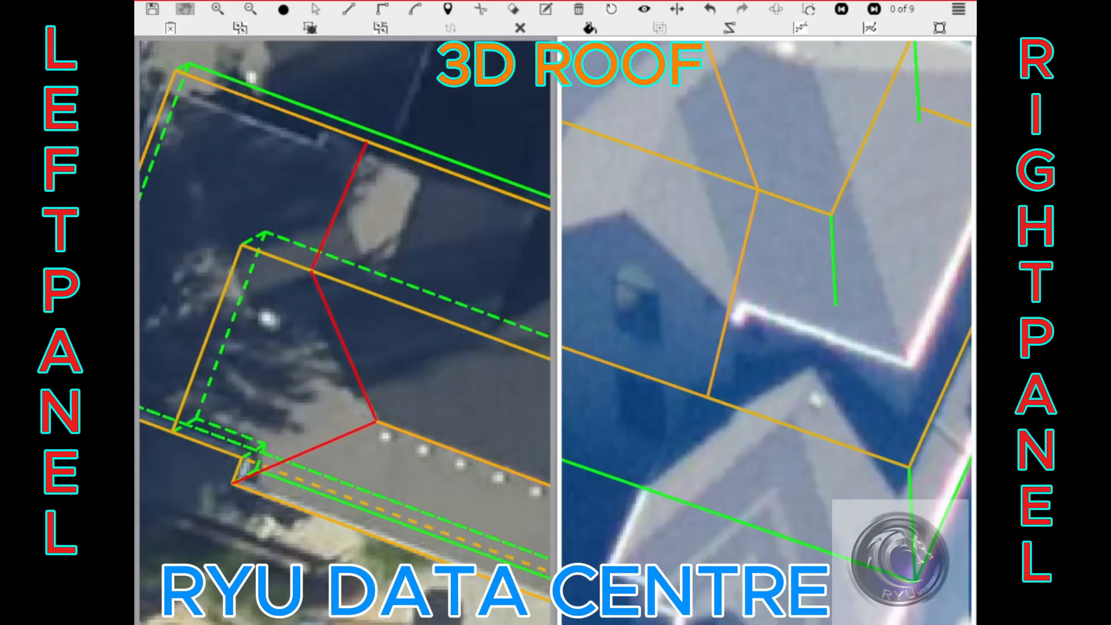
pyautogui.scroll(-3, 344, 332)
pyautogui.moveTo(345, 333); pyautogui.dragTo(293, 303)
pyautogui.scroll(-3, 345, 333)
pyautogui.scroll(3, 345, 332)
pyautogui.moveTo(347, 347); pyautogui.dragTo(300, 295)
# Isolate the block's overlapping face beneath the main roof in the 3D view and bring its edge back to the rear eave
pyautogui.scroll(1, 767, 332)
pyautogui.moveTo(694, 232); pyautogui.dragTo(787, 369)
pyautogui.moveTo(347, 324); pyautogui.dragTo(300, 313)
pyautogui.moveTo(723, 290); pyautogui.dragTo(775, 315)
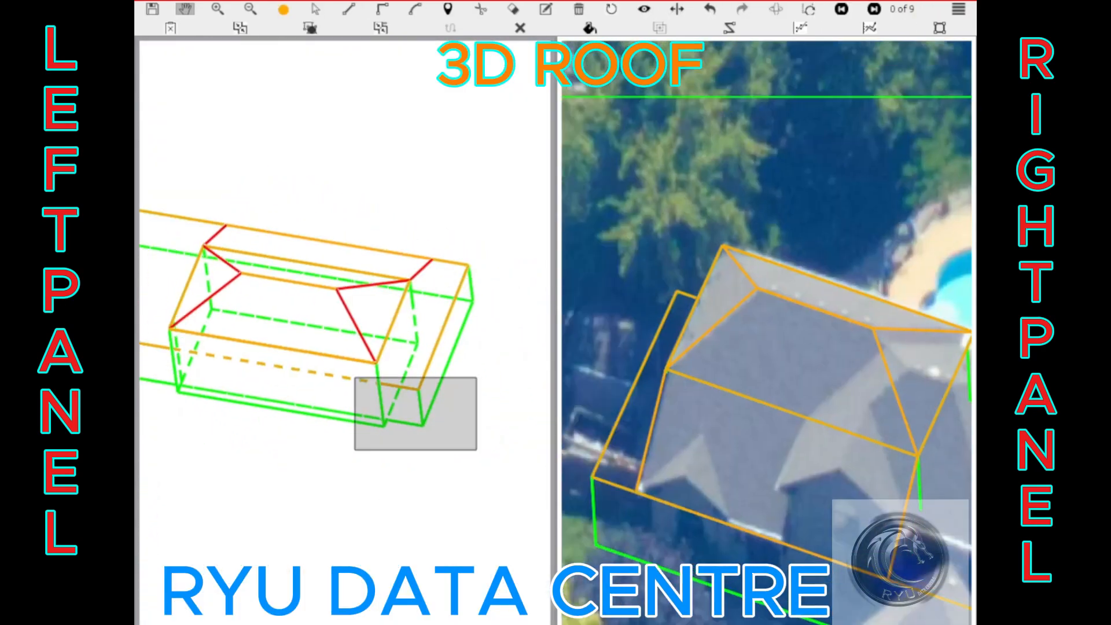
pyautogui.scroll(1, 343, 337)
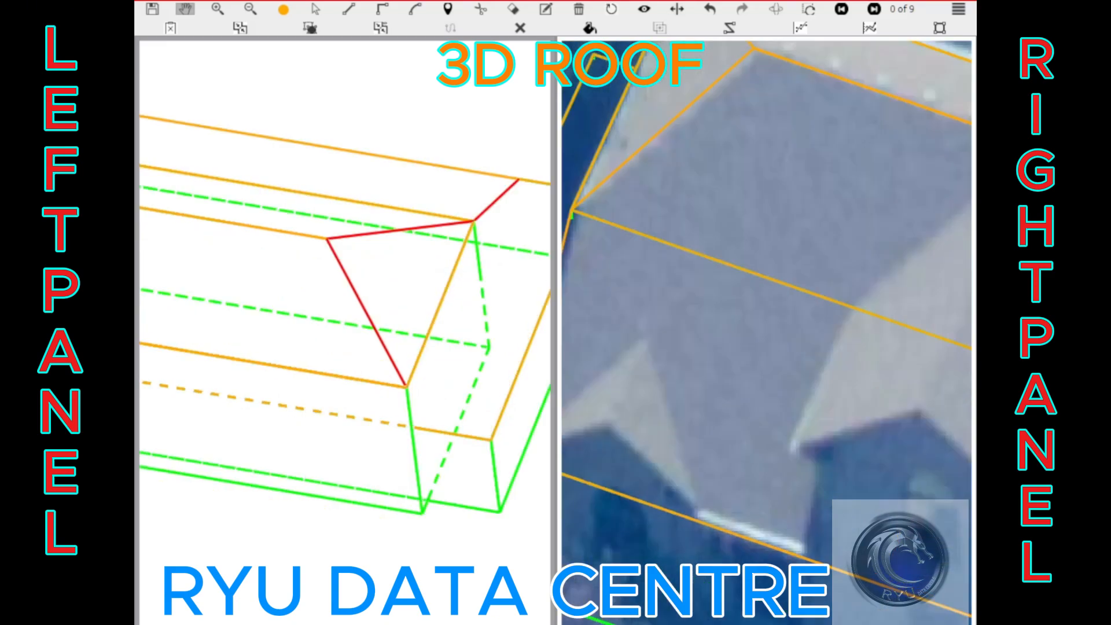
pyautogui.scroll(-1, 347, 339)
pyautogui.scroll(1, 346, 339)
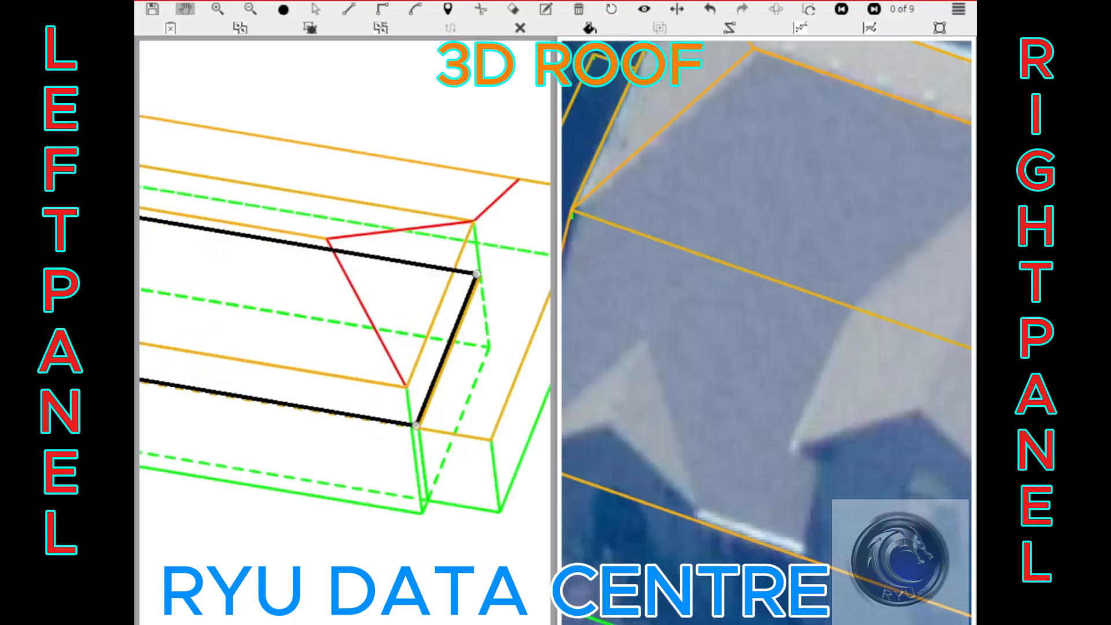
pyautogui.scroll(-1, 348, 339)
pyautogui.scroll(1, 347, 339)
pyautogui.scroll(-1, 347, 339)
pyautogui.press('Right')
pyautogui.scroll(2, 472, 136)
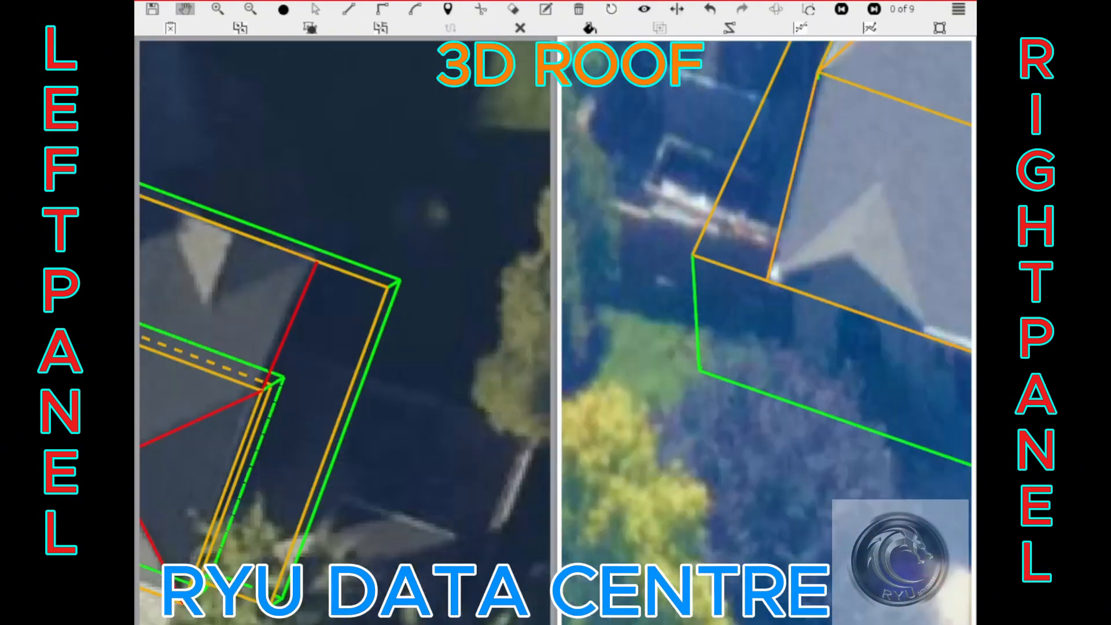
# Pull the east strip of the block back to the northeast eave corner and align its wall with the roof's east edge
pyautogui.moveTo(255, 579); pyautogui.dragTo(393, 328)
pyautogui.scroll(1, 393, 324)
pyautogui.moveTo(438, 234); pyautogui.dragTo(436, 288)
pyautogui.click(436, 288)
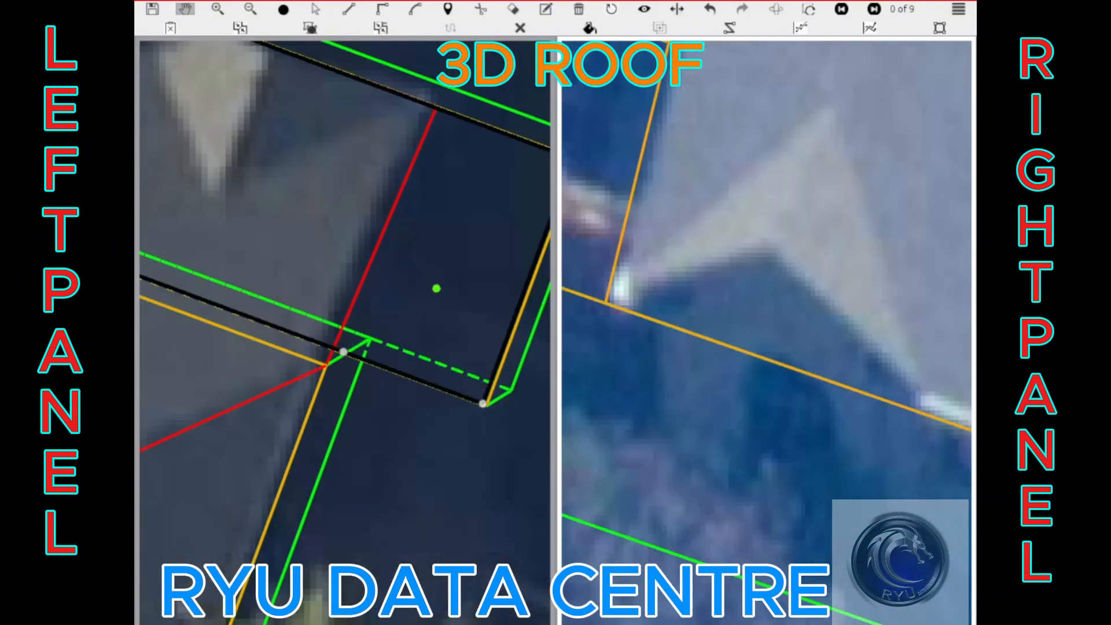
# Trace the red extension edge and hip lines at the roof's east end with the Line tool
pyautogui.scroll(-4, 436, 288)
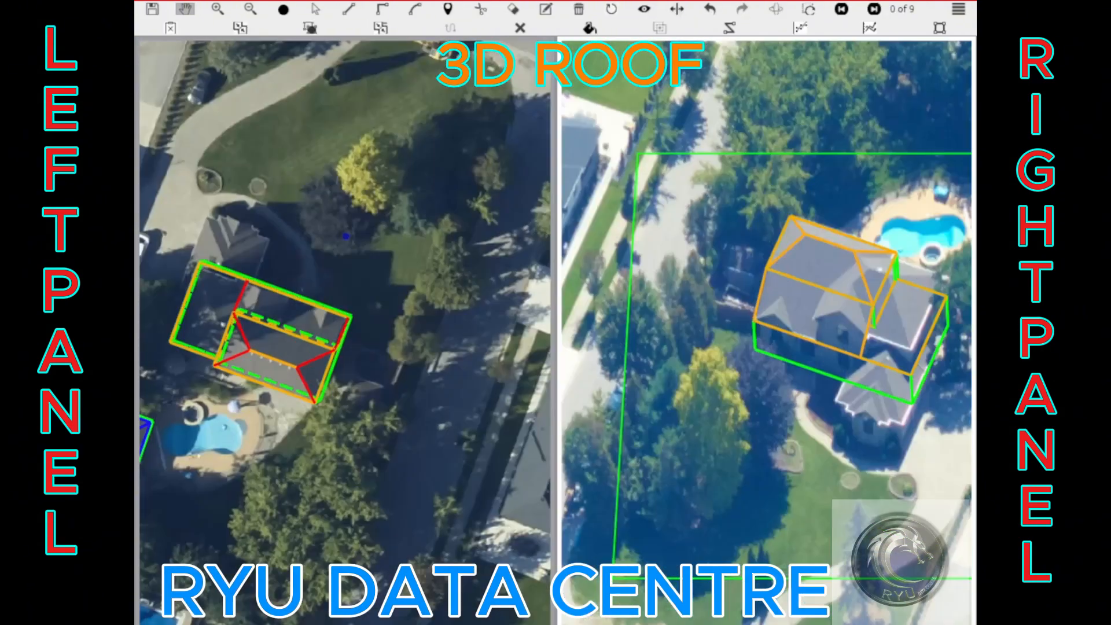
pyautogui.scroll(3, 364, 168)
pyautogui.press('l')
pyautogui.click(274, 410)
pyautogui.scroll(-2, 274, 410)
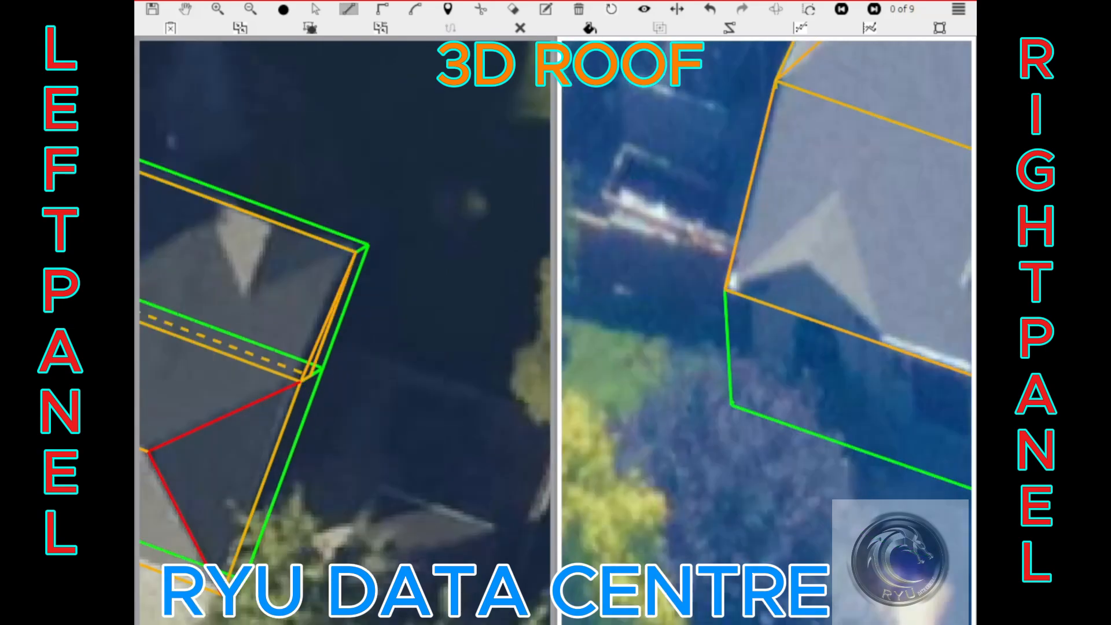
pyautogui.press('h')
pyautogui.moveTo(322, 356); pyautogui.dragTo(351, 342)
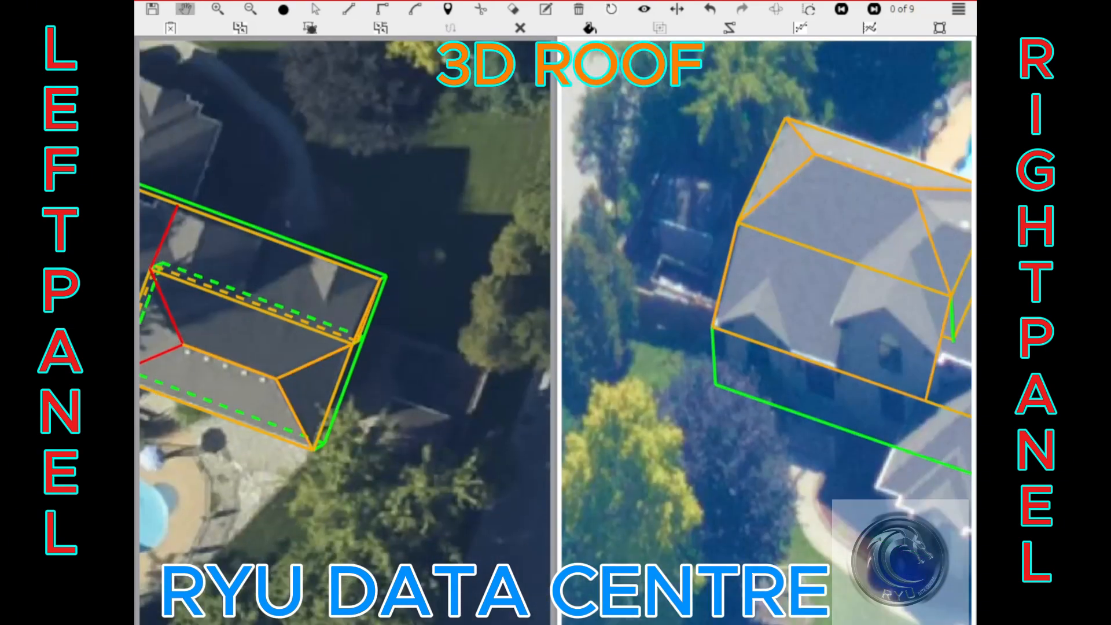
# Pull the west overhang back to the main roof's west edge and clear the leftover flat outline beside it
pyautogui.moveTo(153, 253); pyautogui.dragTo(338, 335)
pyautogui.scroll(2, 338, 335)
pyautogui.scroll(-3, 344, 399)
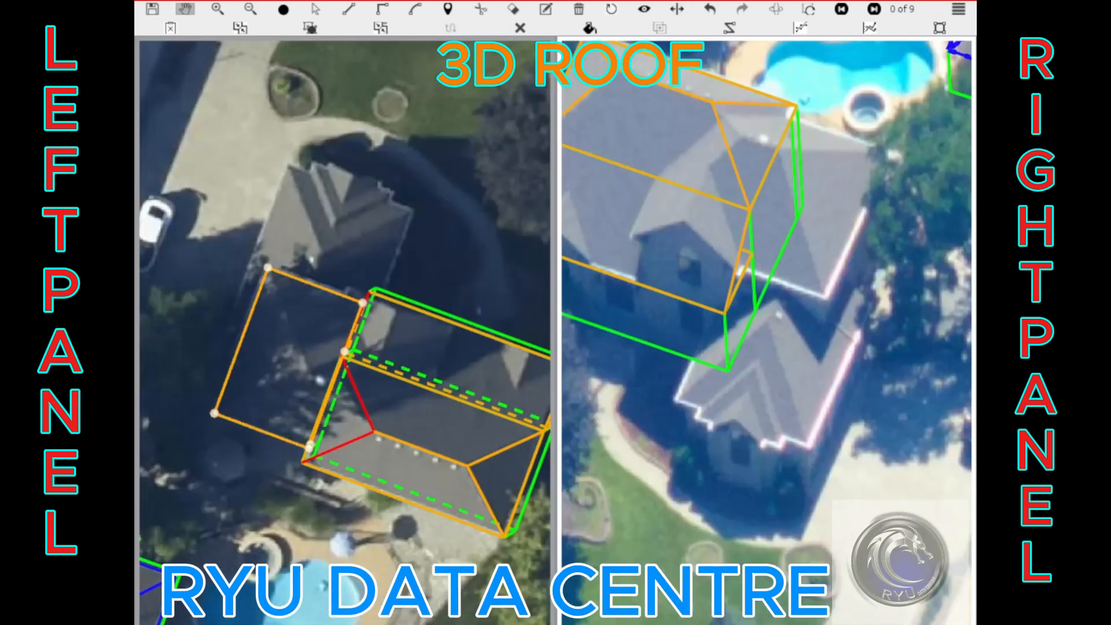
pyautogui.scroll(4, 316, 442)
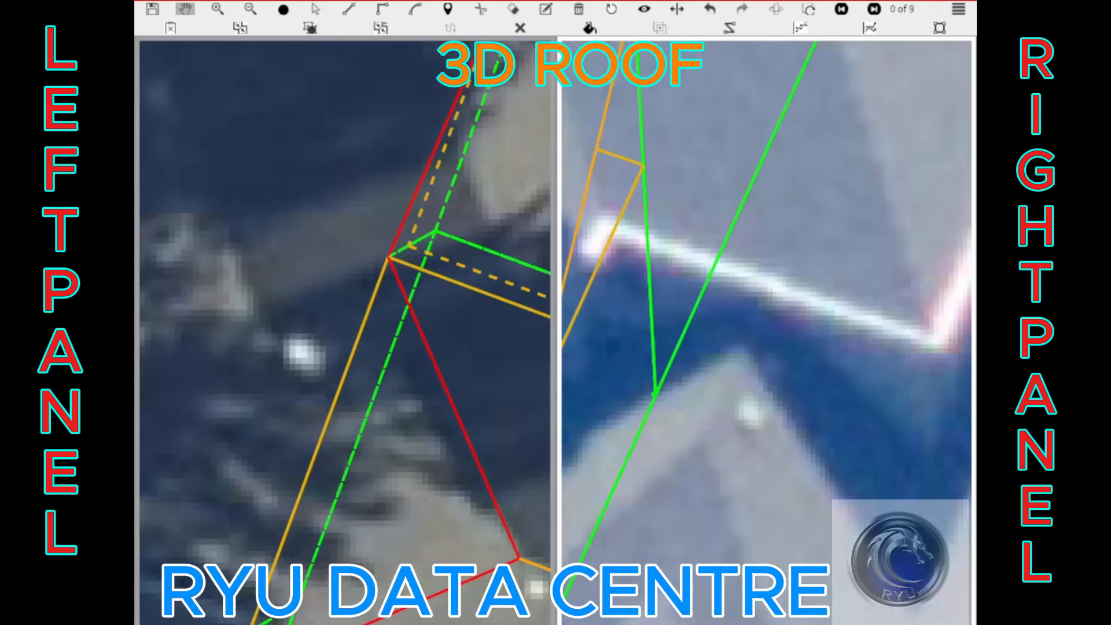
# Outline the wing block beyond the roof's red hip end and the adjoining middle block along the long eave
pyautogui.scroll(-2, 298, 445)
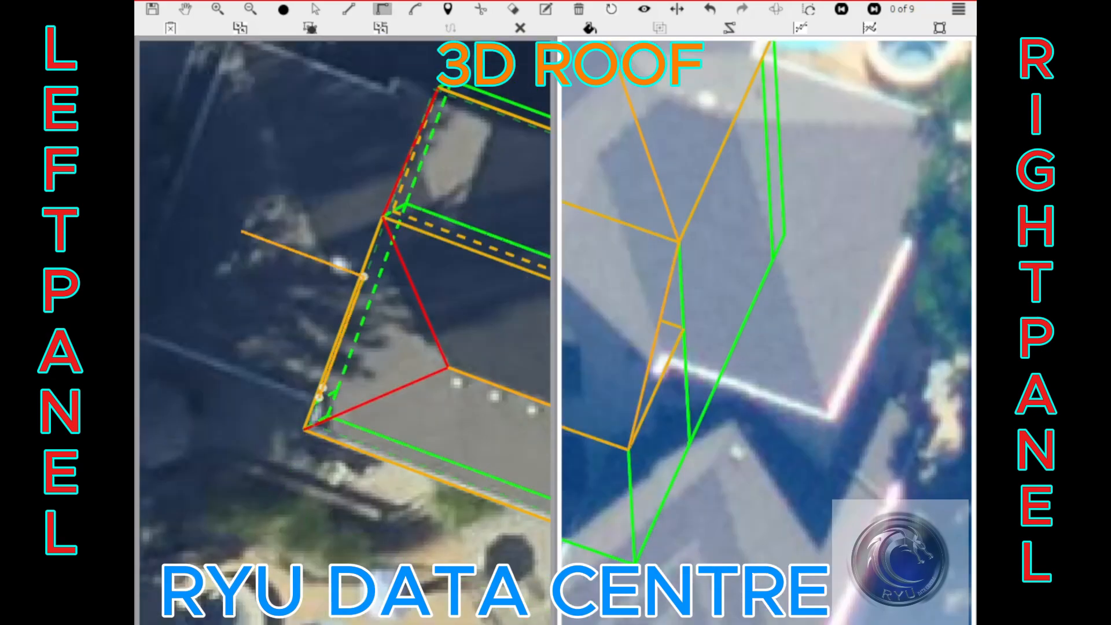
pyautogui.click(320, 397)
pyautogui.press('Escape')
pyautogui.scroll(2, 905, 244)
pyautogui.scroll(-4, 905, 244)
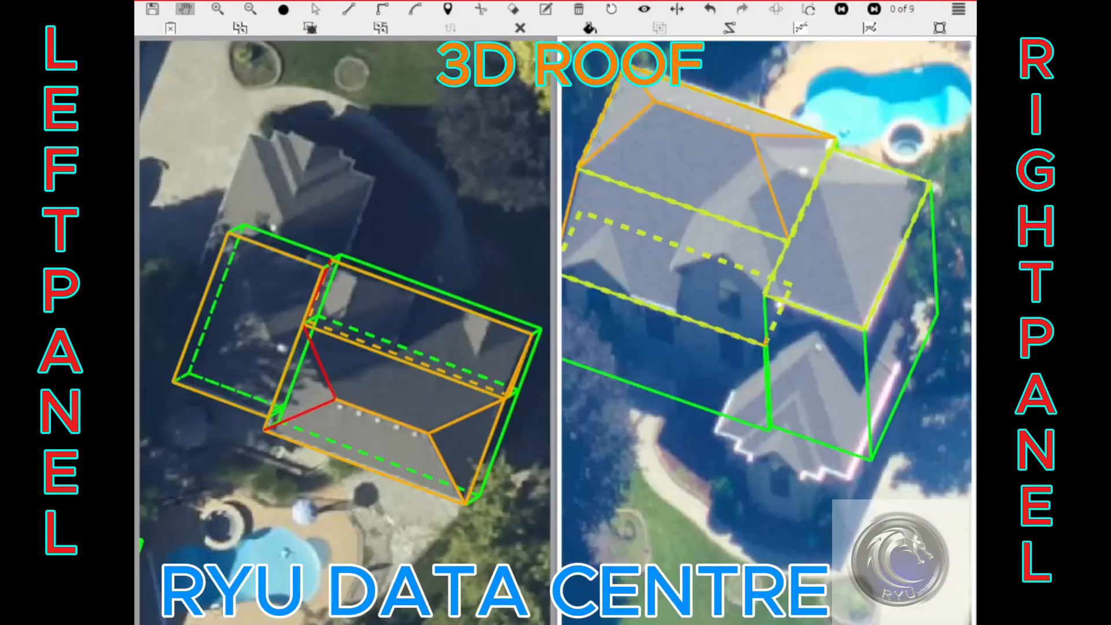
pyautogui.scroll(5, 324, 328)
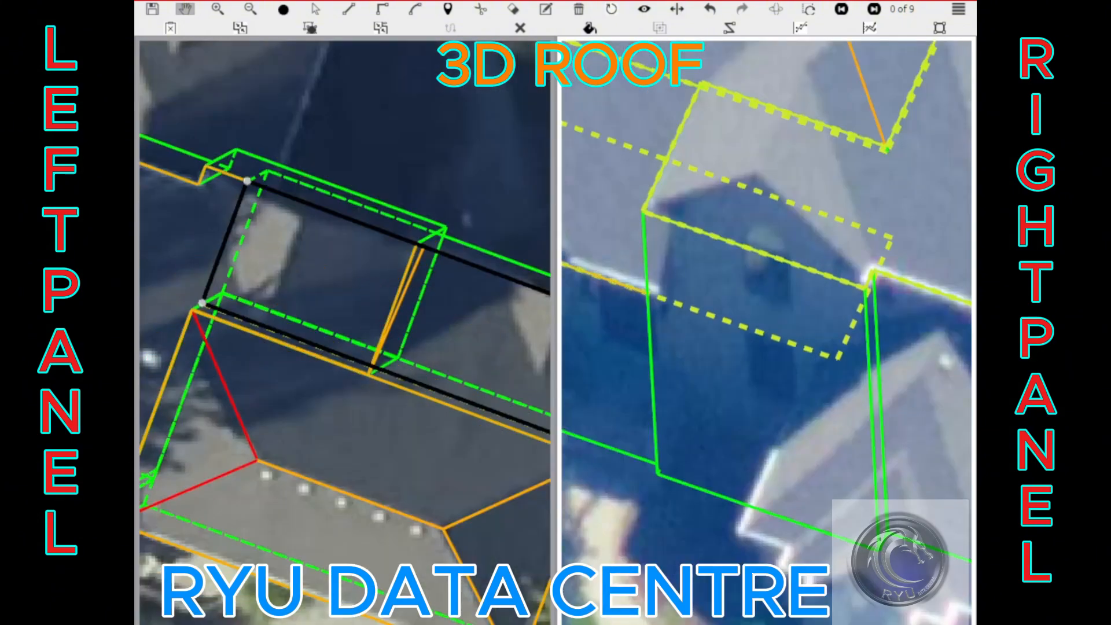
pyautogui.press('Escape')
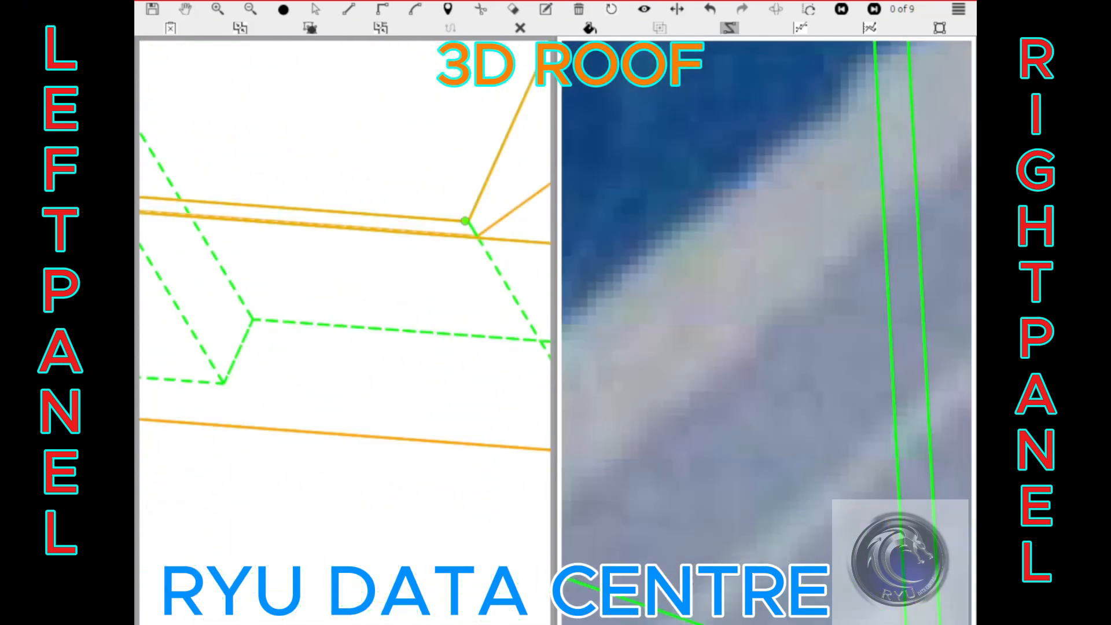
pyautogui.click(411, 217)
pyautogui.scroll(1, 459, 238)
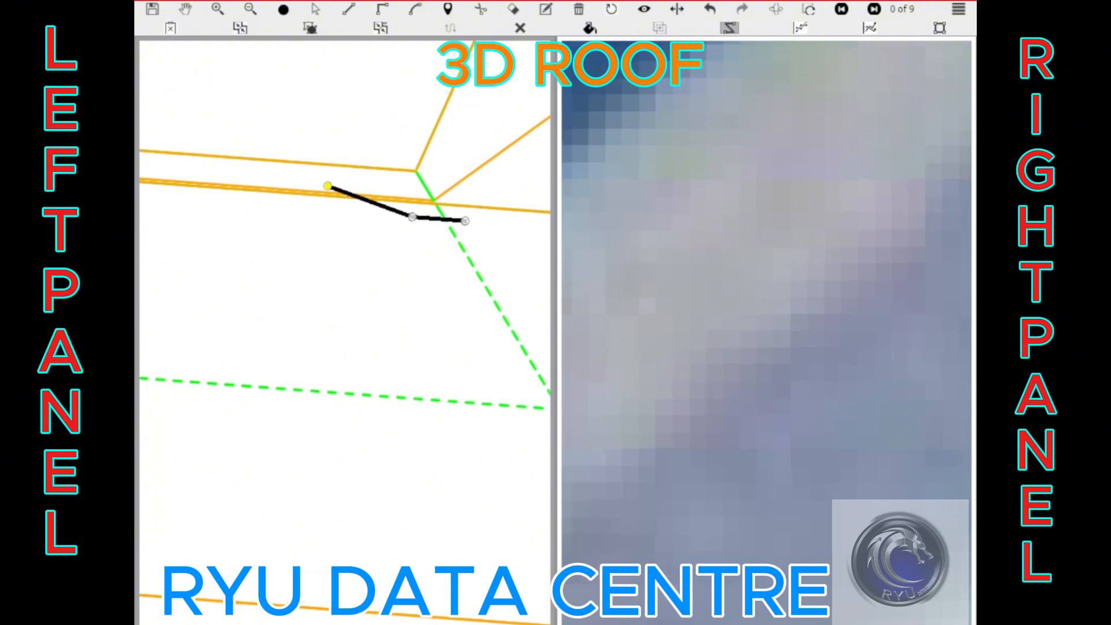
pyautogui.scroll(1, 373, 198)
pyautogui.moveTo(374, 199); pyautogui.dragTo(169, 401)
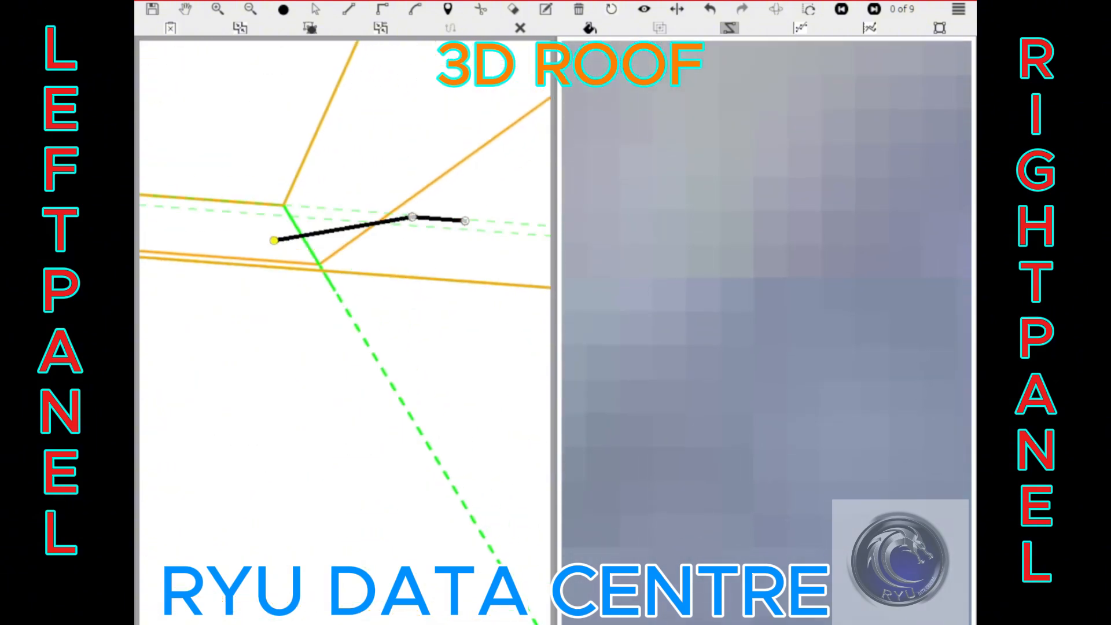
pyautogui.scroll(-5, 376, 244)
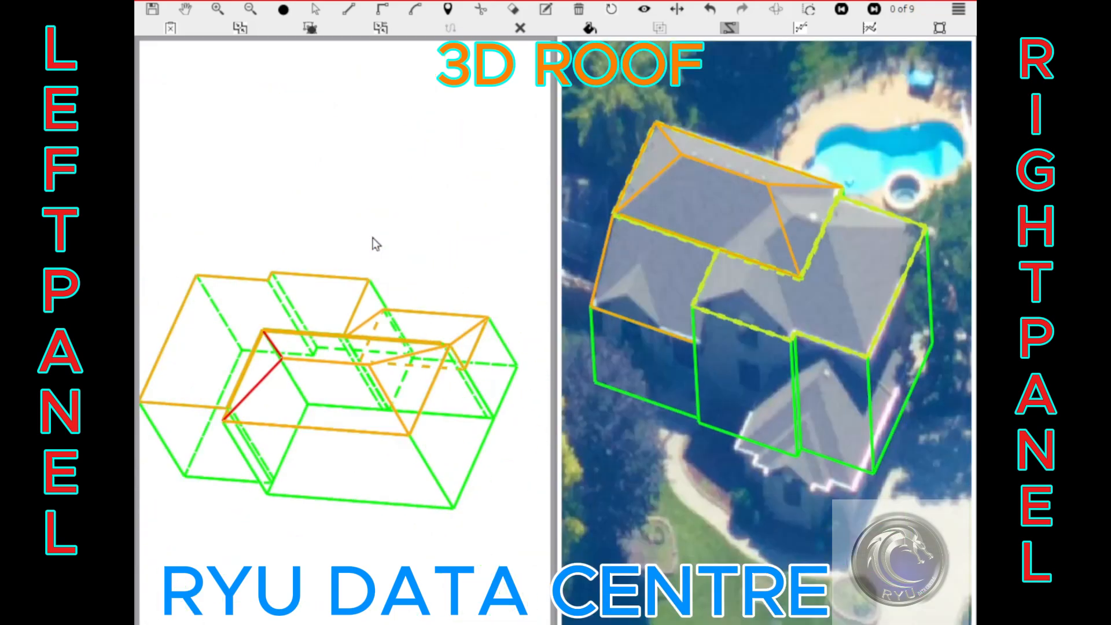
pyautogui.scroll(5, 376, 245)
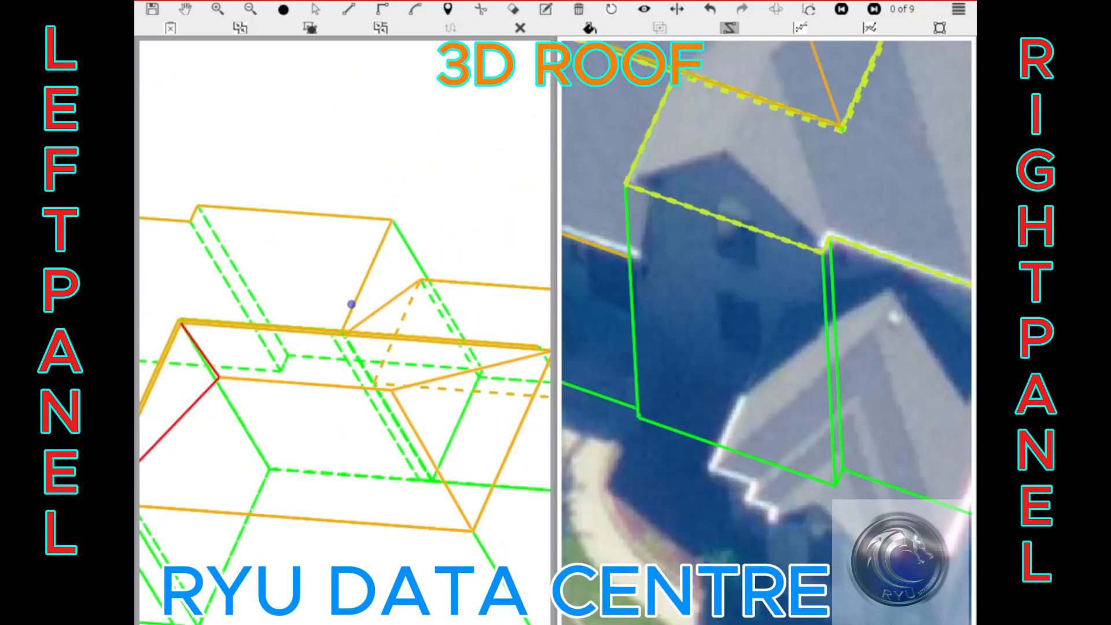
# Move the overlapping face of the adjoining block in the 3D view until its corner sits flush with the main wall
pyautogui.moveTo(515, 376); pyautogui.dragTo(335, 287)
pyautogui.scroll(2, 345, 318)
pyautogui.click(453, 287)
pyautogui.click(441, 325)
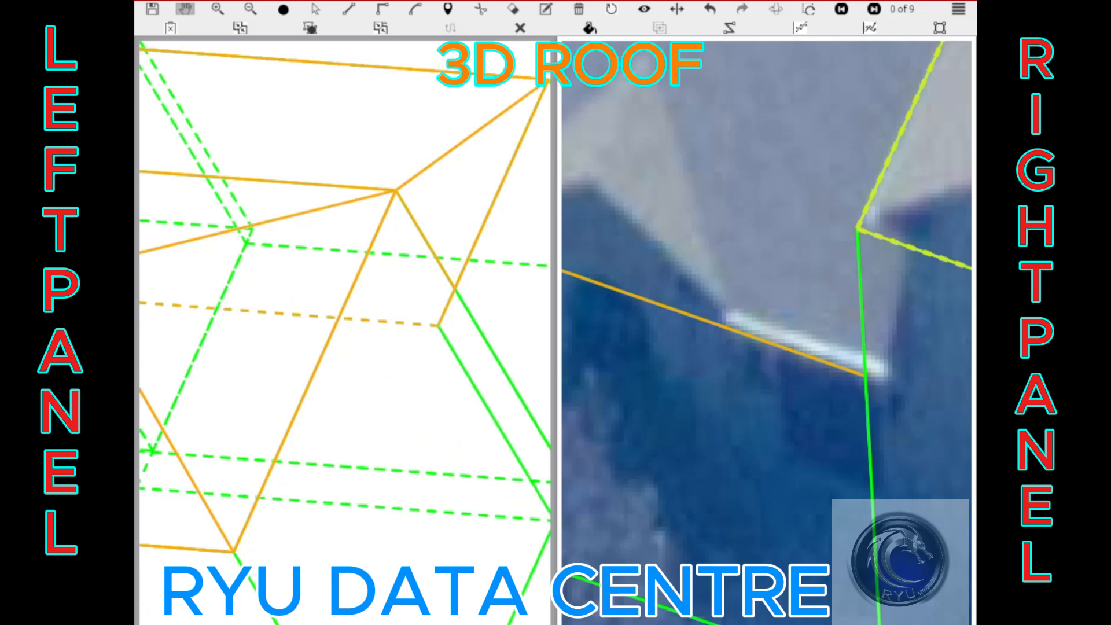
pyautogui.moveTo(514, 453); pyautogui.dragTo(427, 419)
pyautogui.moveTo(427, 420); pyautogui.dragTo(503, 539)
pyautogui.moveTo(366, 310); pyautogui.dragTo(494, 491)
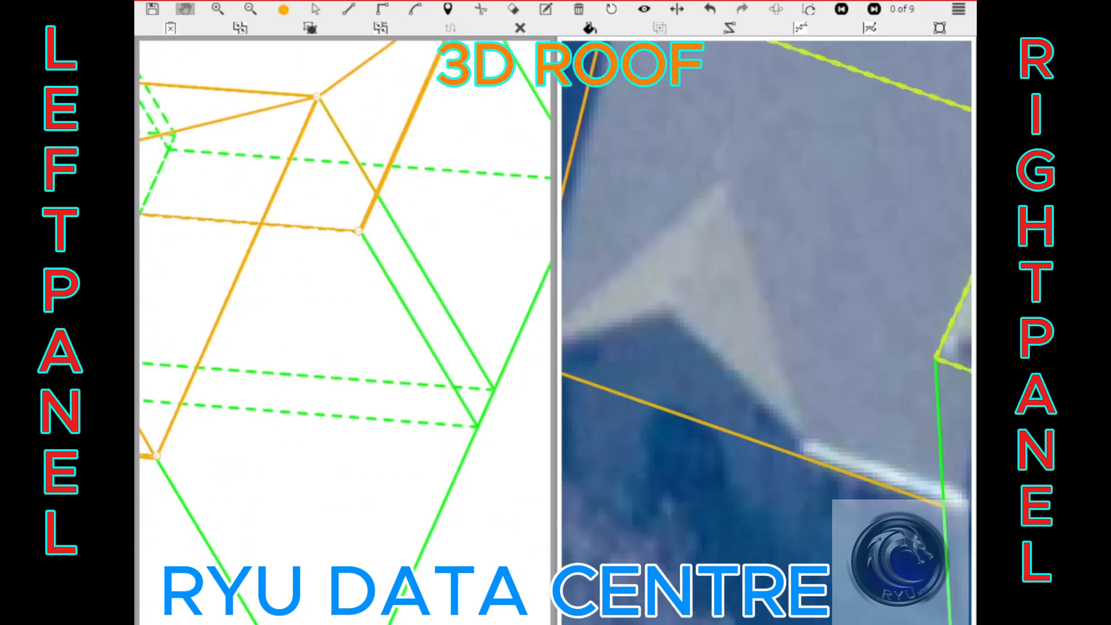
pyautogui.scroll(-3, 470, 434)
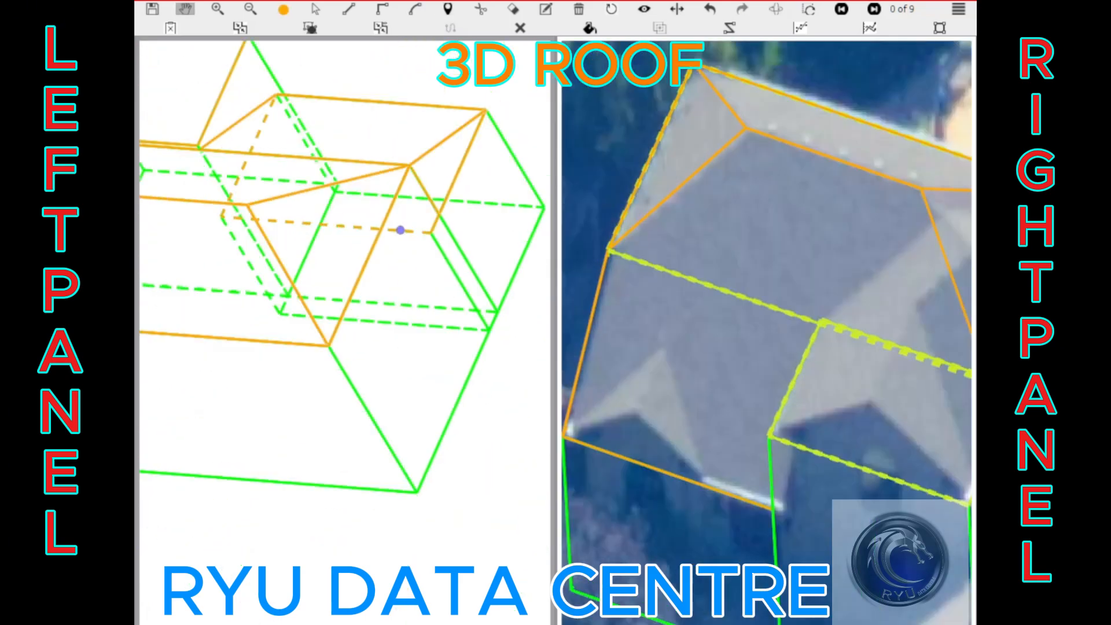
pyautogui.click(381, 337)
pyautogui.moveTo(383, 384); pyautogui.dragTo(458, 520)
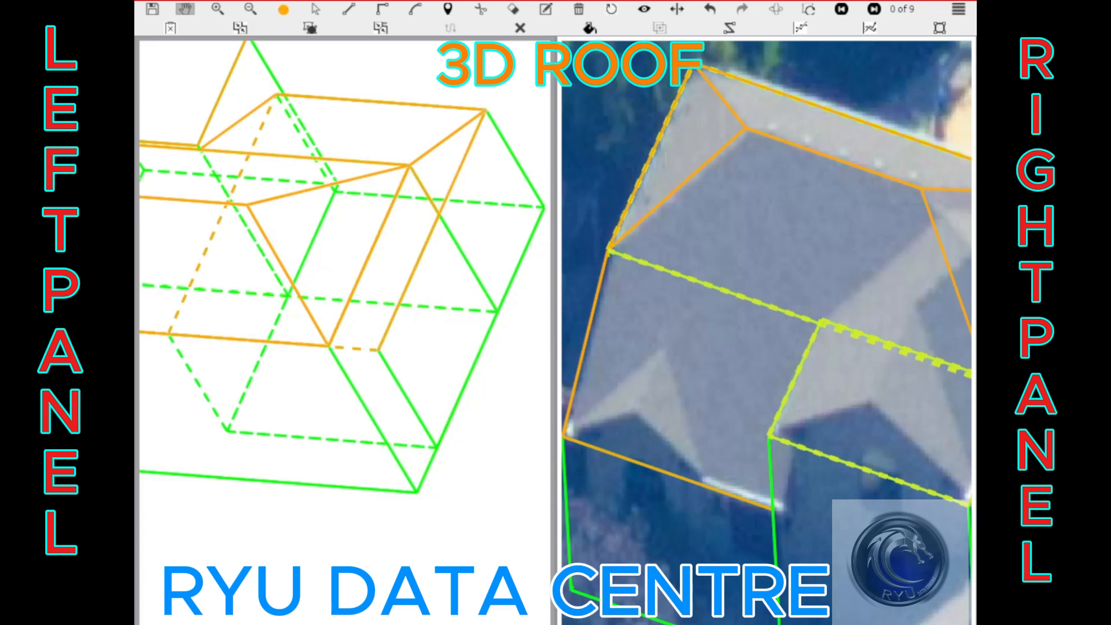
pyautogui.moveTo(392, 428); pyautogui.dragTo(446, 508)
pyautogui.hotkey('ctrl', 'z')
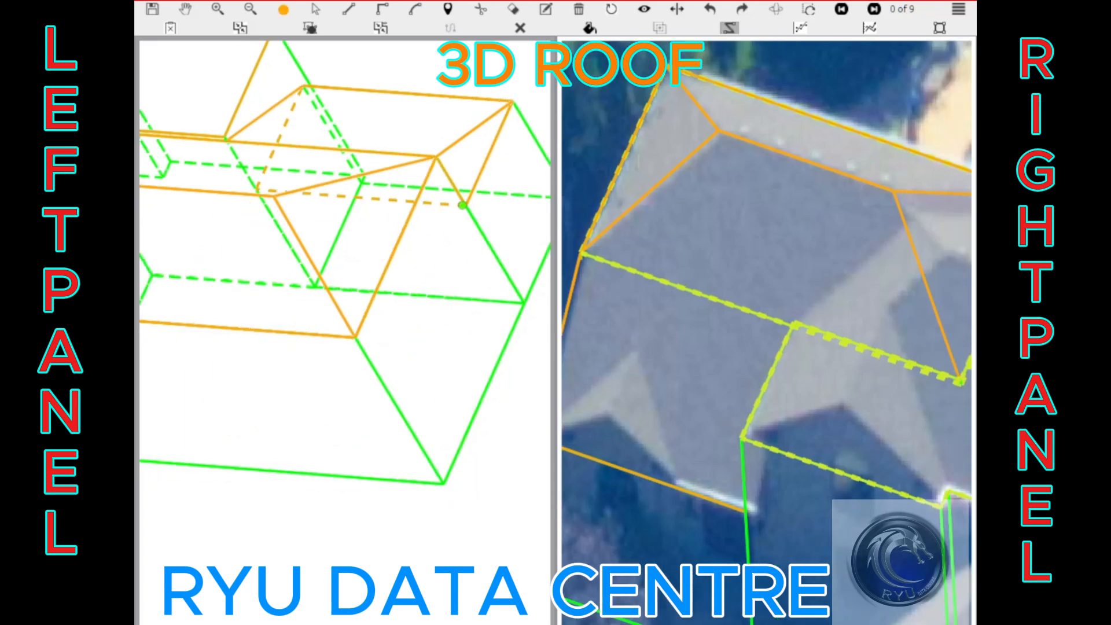
pyautogui.click(386, 385)
pyautogui.click(484, 393)
pyautogui.click(548, 242)
pyautogui.click(186, 9)
pyautogui.moveTo(436, 231); pyautogui.dragTo(346, 334)
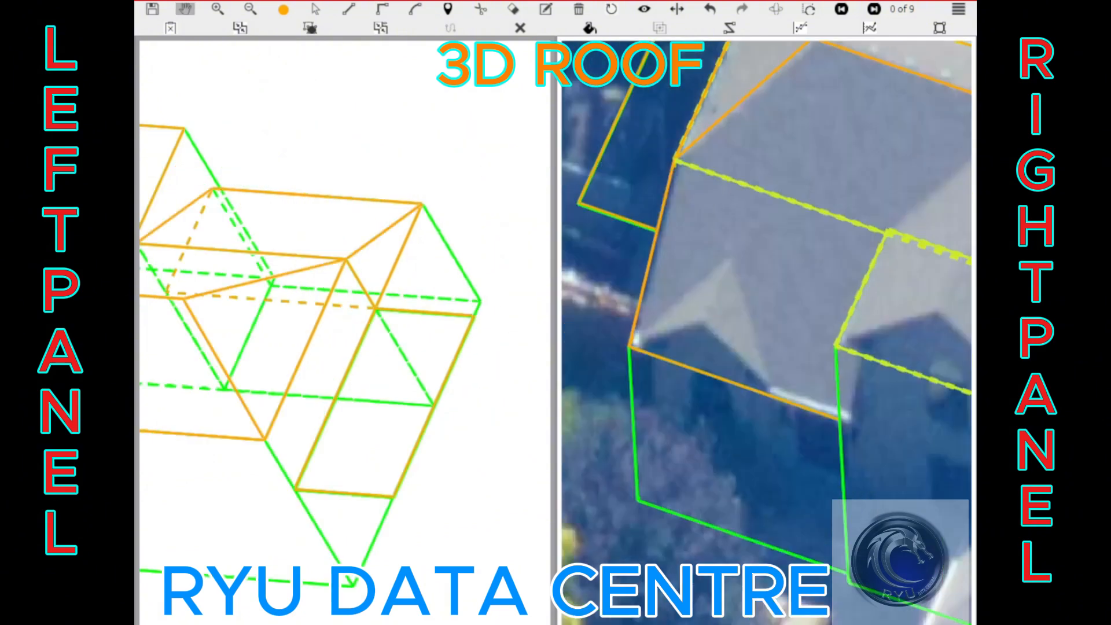
pyautogui.press('Delete')
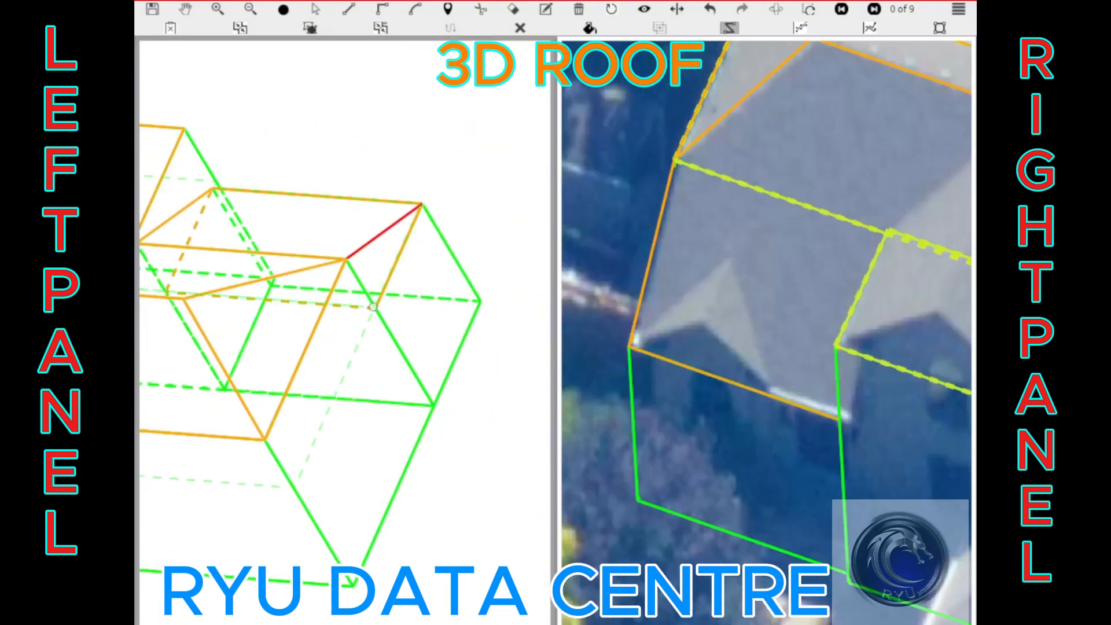
# Outline two adjoining rectangles just outside the main roof's end wall, sharing one edge at the wall corner
pyautogui.click(374, 307)
pyautogui.click(337, 395)
pyautogui.click(435, 403)
pyautogui.click(474, 315)
pyautogui.click(375, 308)
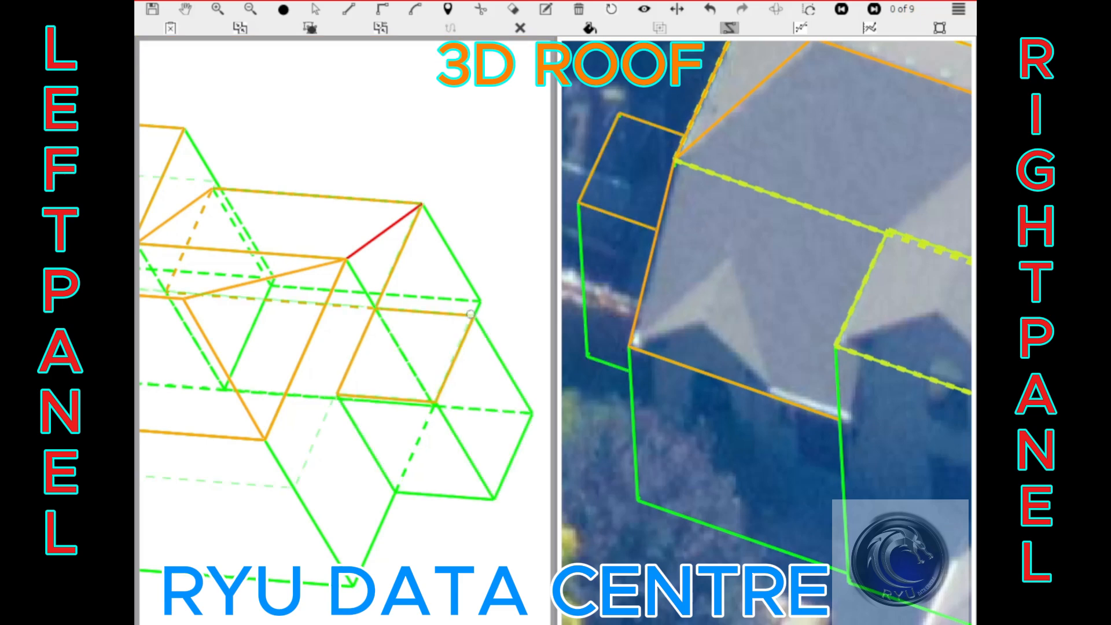
pyautogui.click(497, 258)
pyautogui.click(474, 314)
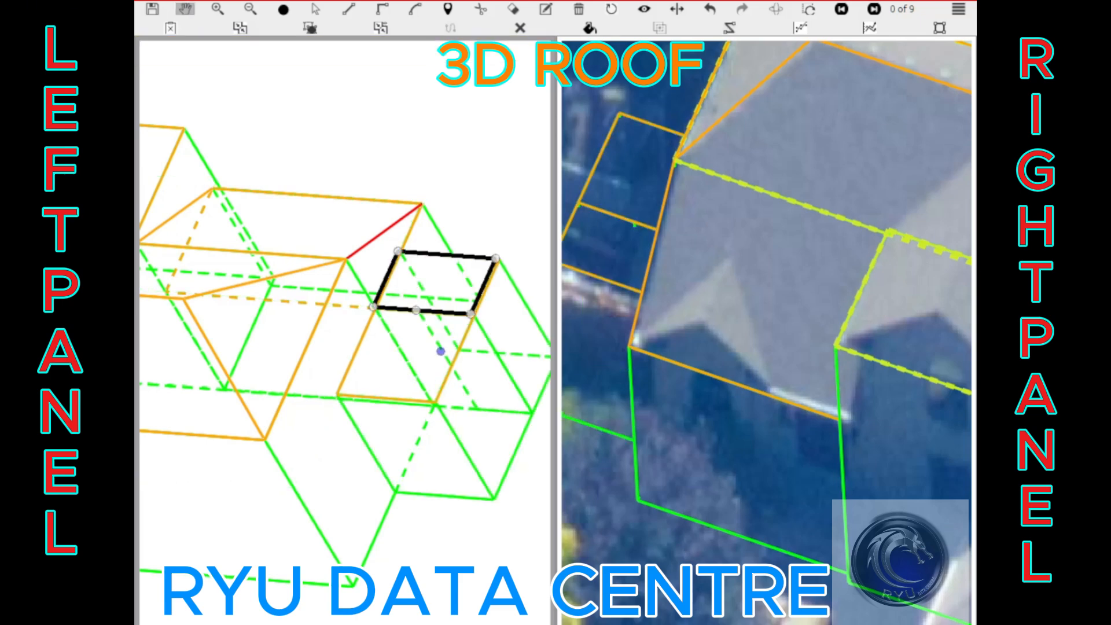
# Delete the overlapping block section between the main hip roof and the new end block
pyautogui.scroll(1, 378, 207)
pyautogui.click(353, 333)
pyautogui.scroll(-1, 347, 340)
pyautogui.press('Delete')
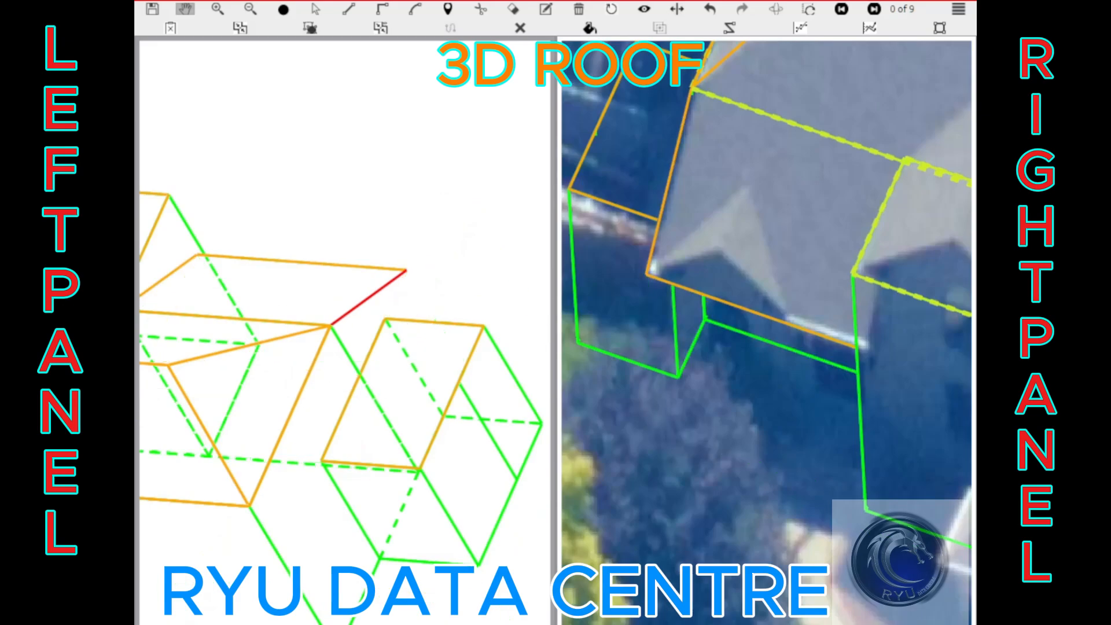
pyautogui.click(405, 394)
pyautogui.moveTo(434, 323); pyautogui.dragTo(456, 275)
pyautogui.moveTo(371, 297); pyautogui.dragTo(407, 244)
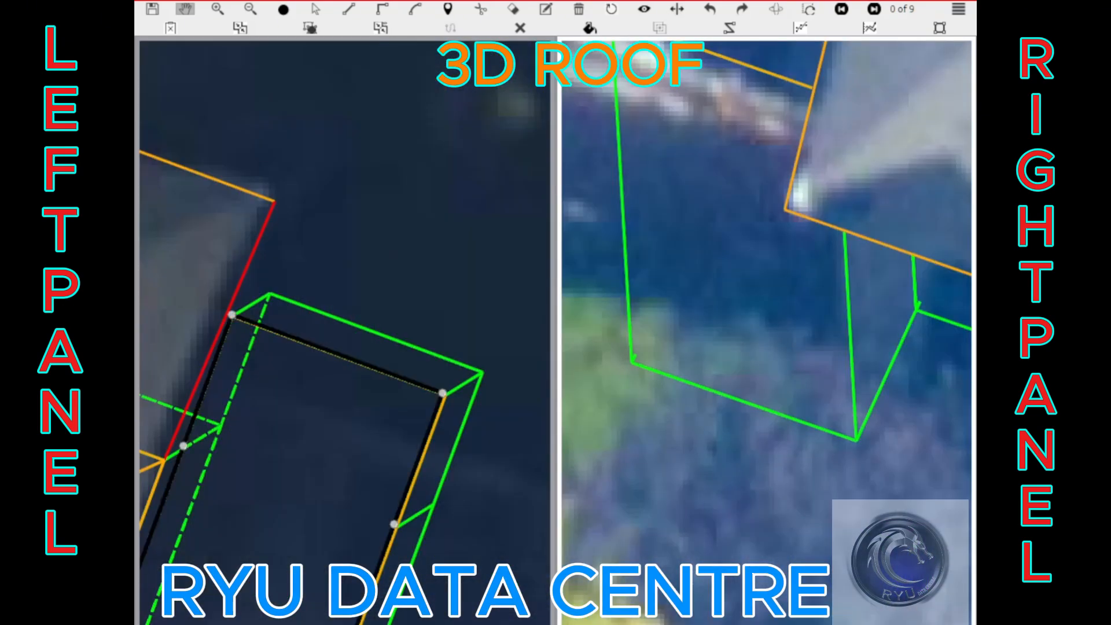
# Extend the end block up to the long eave's outer corner so that its inner side follows the red edge
pyautogui.press('Escape')
pyautogui.press('l')
pyautogui.moveTo(231, 315); pyautogui.dragTo(278, 270)
pyautogui.press('Escape')
pyautogui.moveTo(346, 292); pyautogui.dragTo(386, 179)
pyautogui.scroll(-2, 386, 176)
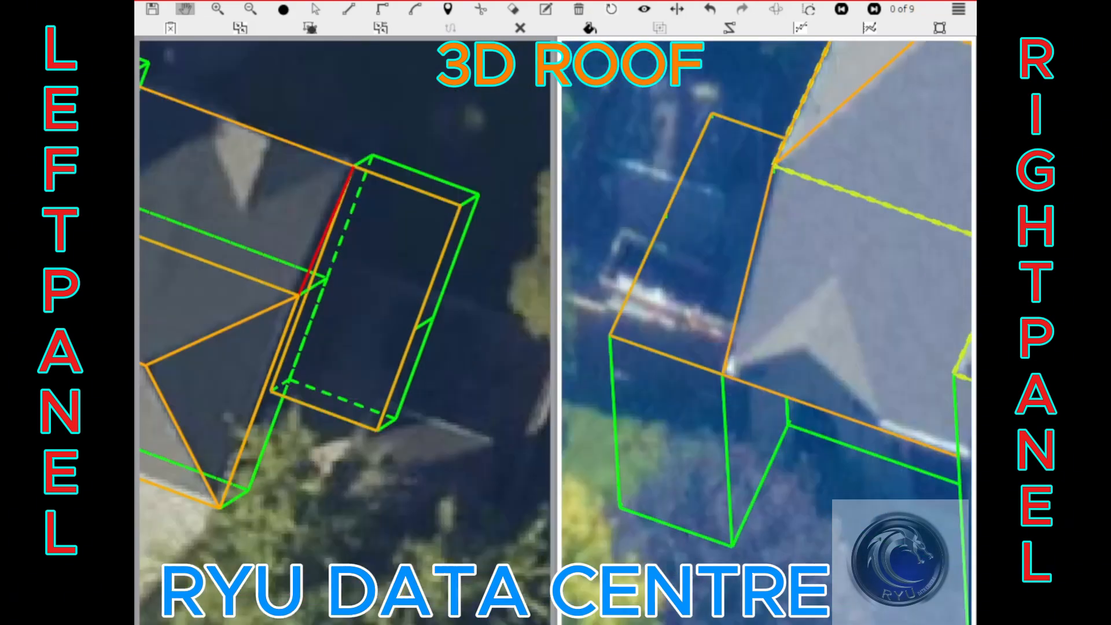
pyautogui.scroll(2, 197, 245)
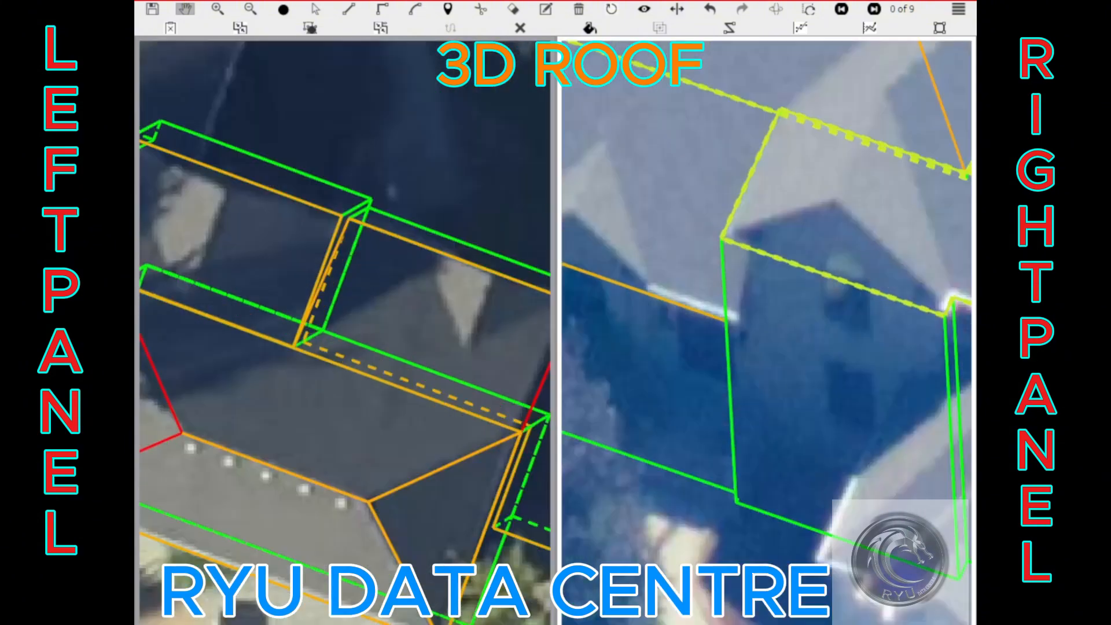
pyautogui.scroll(3, 317, 317)
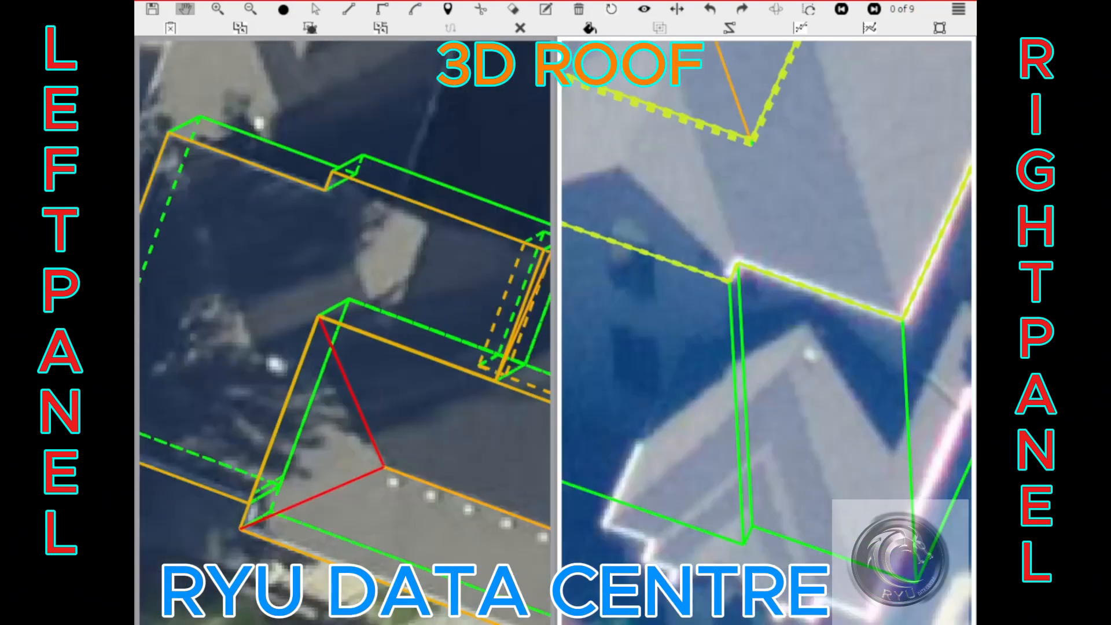
pyautogui.hotkey('ctrl', 'z')
pyautogui.scroll(4, 319, 318)
pyautogui.scroll(-5, 258, 355)
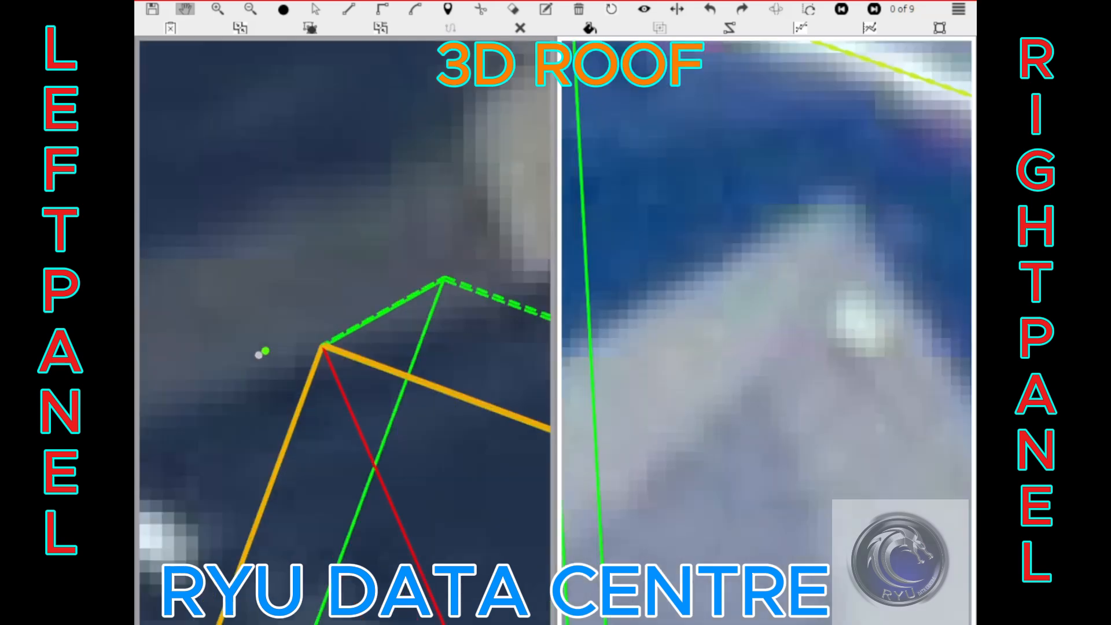
pyautogui.scroll(5, 347, 341)
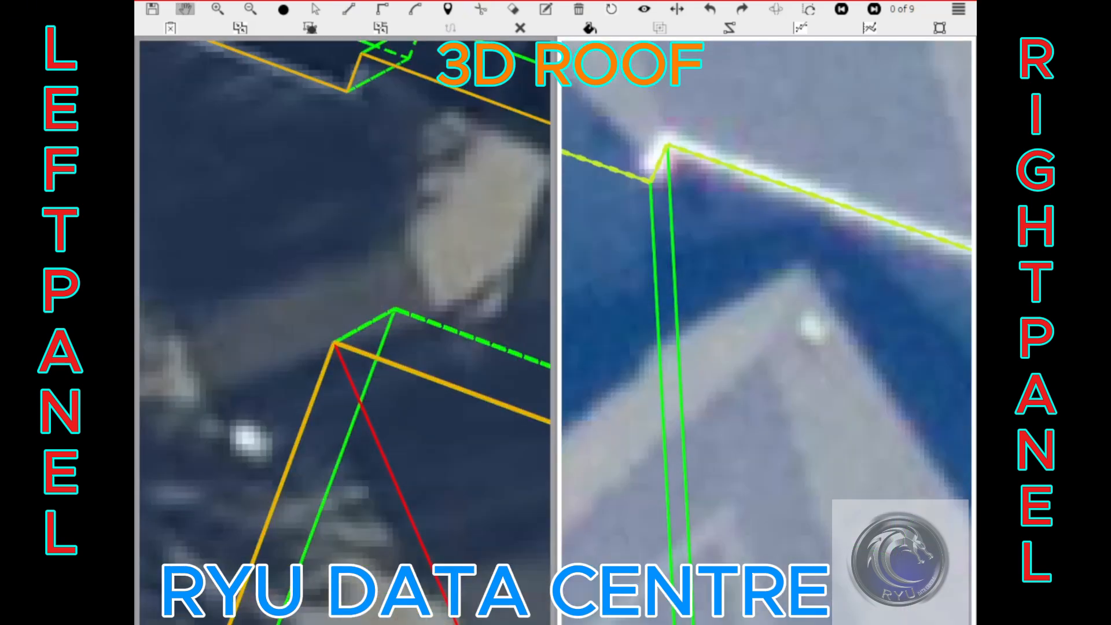
pyautogui.scroll(-5, 246, 363)
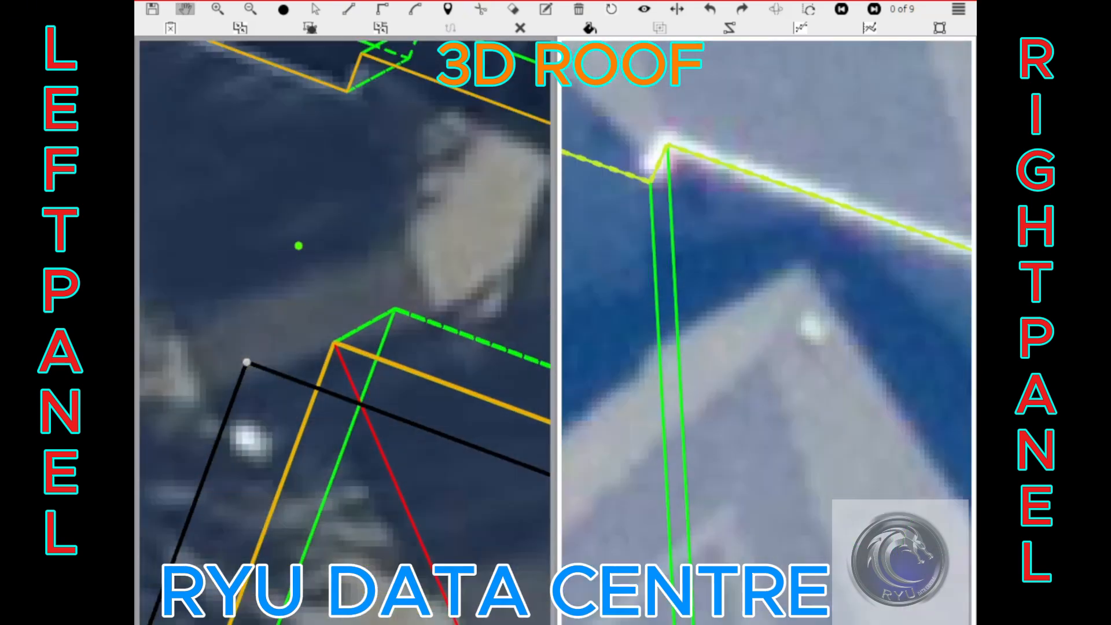
pyautogui.scroll(5, 246, 362)
pyautogui.scroll(-5, 246, 363)
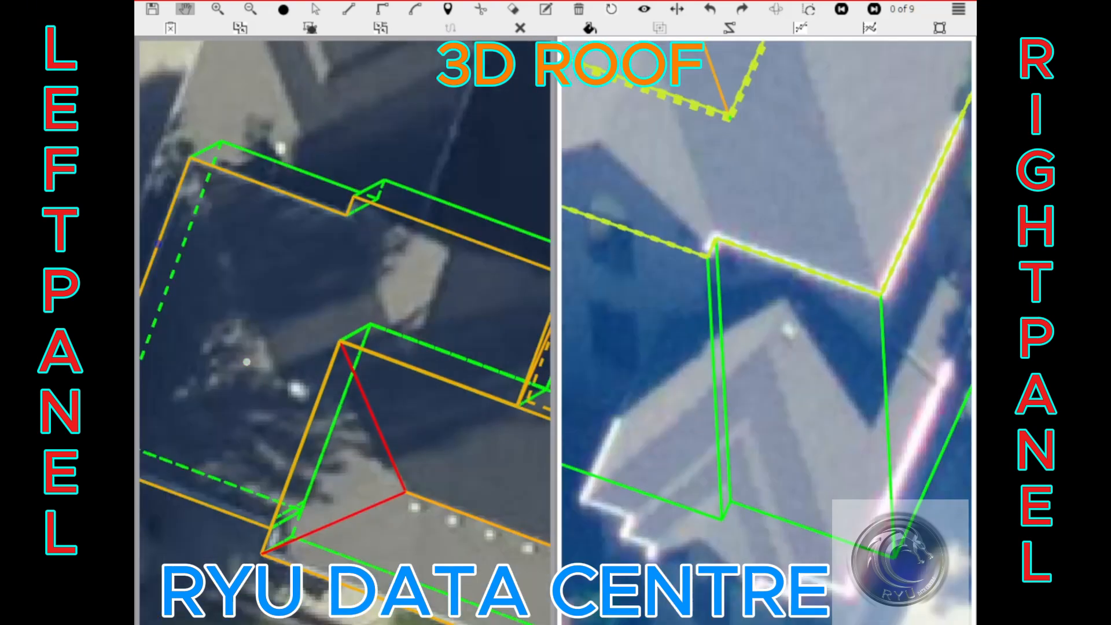
# Trace the missing middle section of the extension between the wing block and the red wall line, closing its outline
pyautogui.moveTo(391, 223); pyautogui.dragTo(315, 220)
pyautogui.press('z')
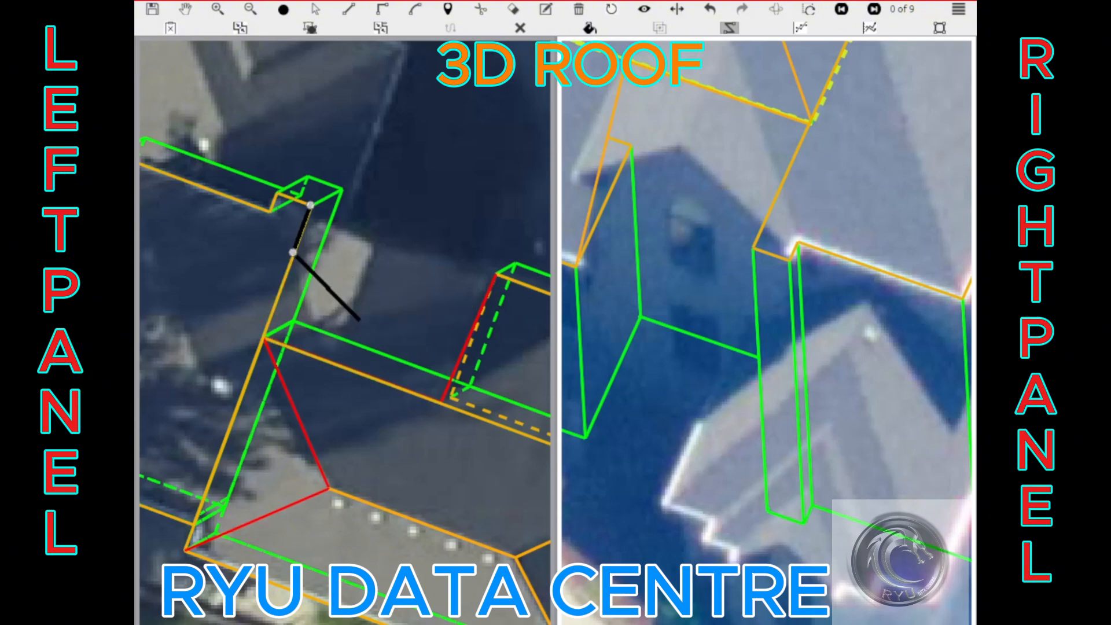
pyautogui.click(442, 402)
pyautogui.click(488, 272)
pyautogui.click(417, 245)
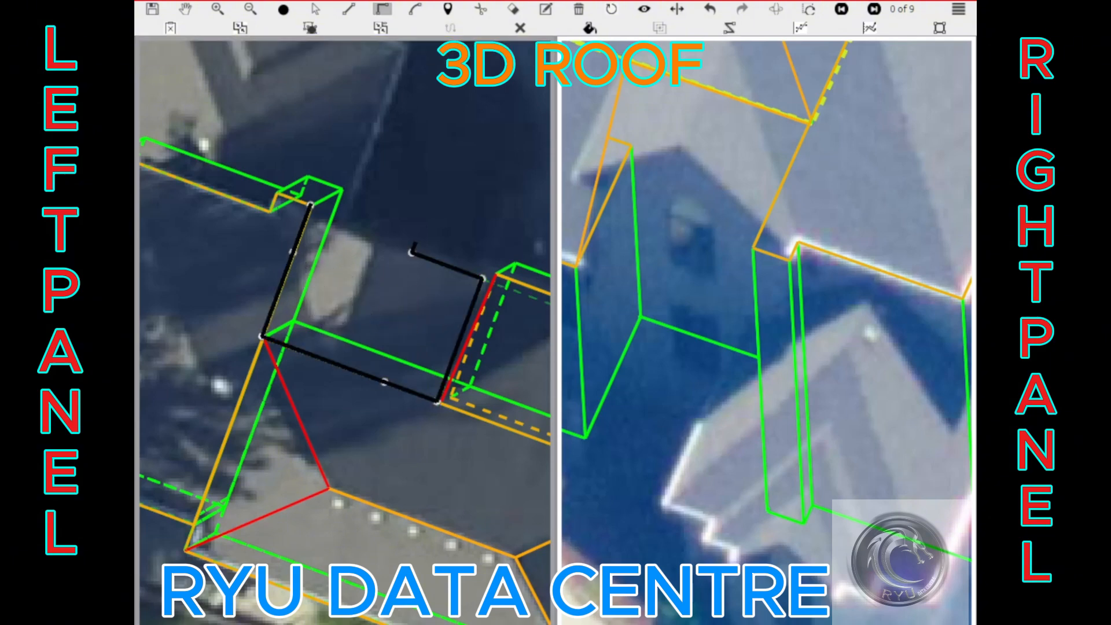
pyautogui.click(311, 205)
pyautogui.click(347, 251)
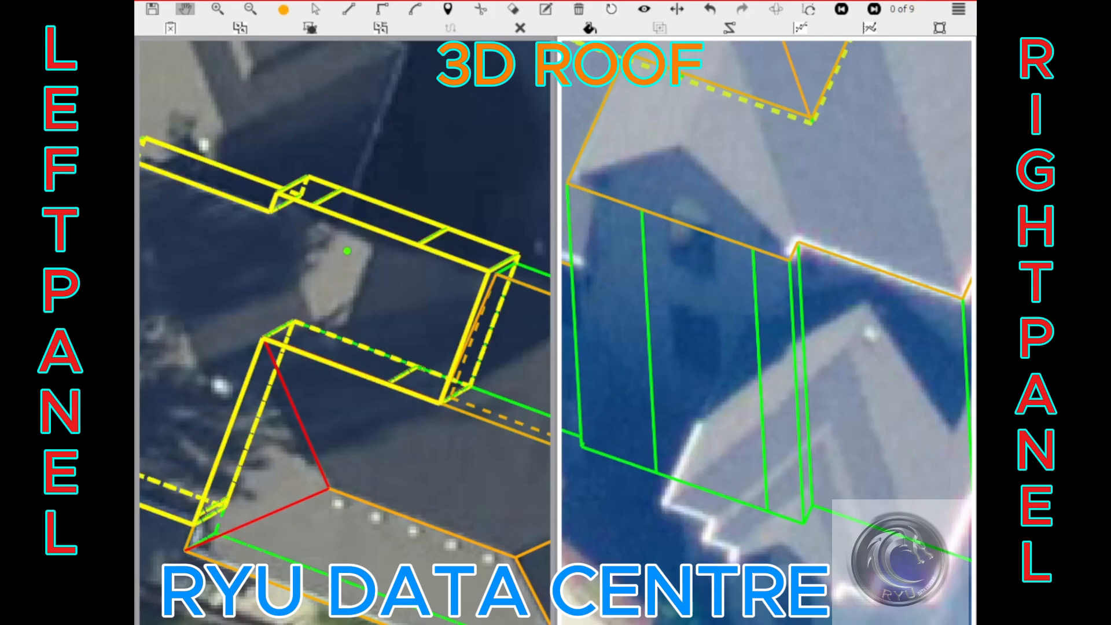
# Examine the joined extension and its eave lines against the aerial imagery at both ends of the roof
pyautogui.scroll(-2, 347, 254)
pyautogui.scroll(3, 354, 332)
pyautogui.moveTo(357, 397); pyautogui.dragTo(347, 452)
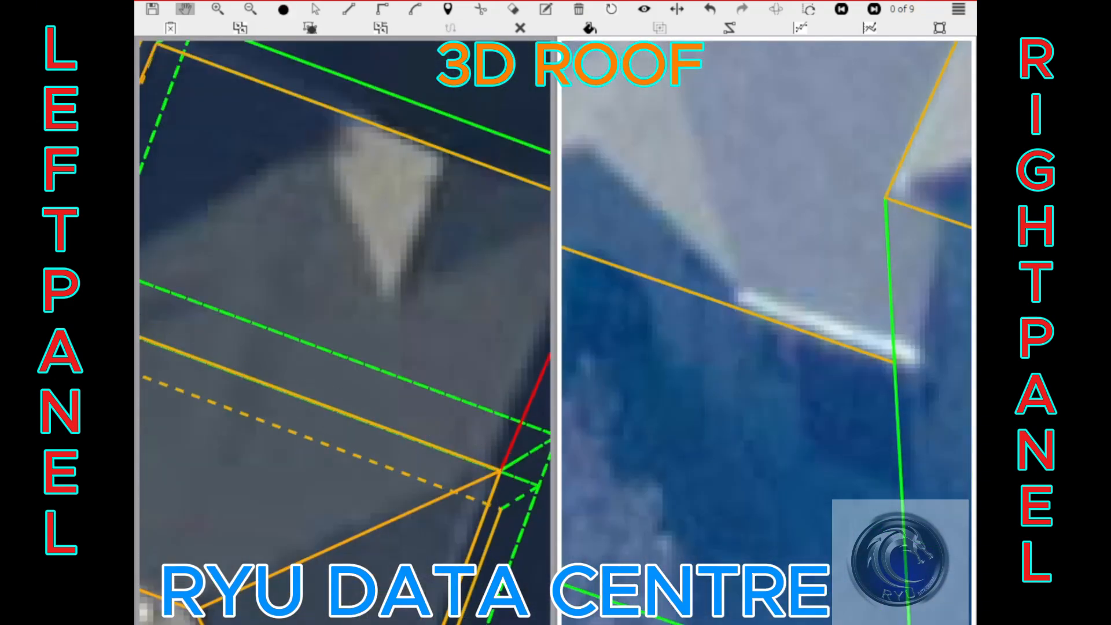
pyautogui.moveTo(445, 544); pyautogui.dragTo(374, 293)
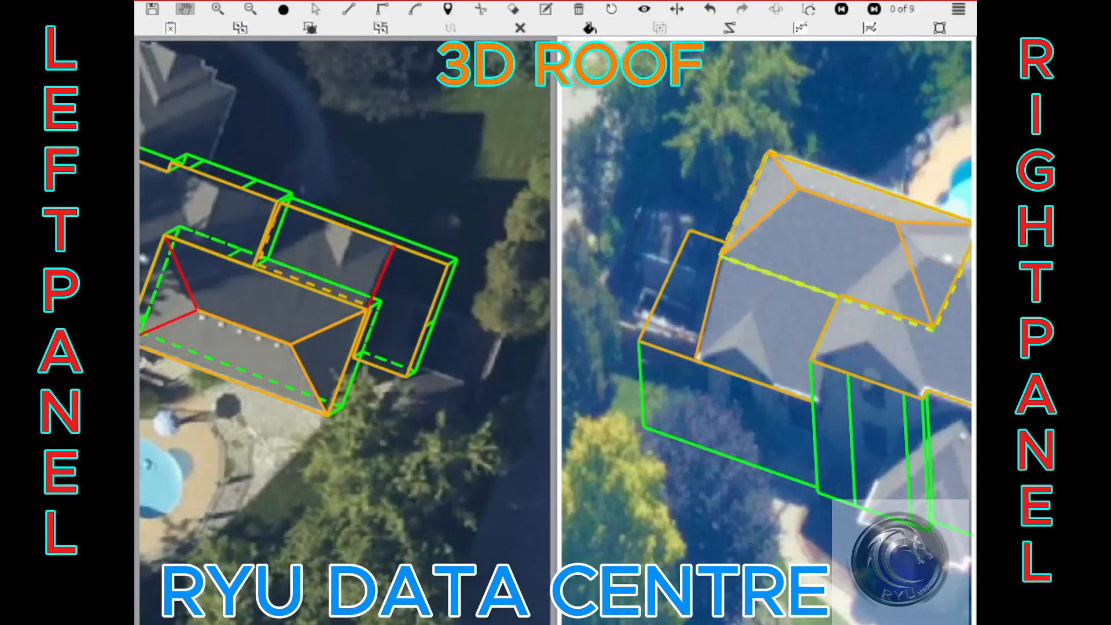
pyautogui.scroll(3, 347, 340)
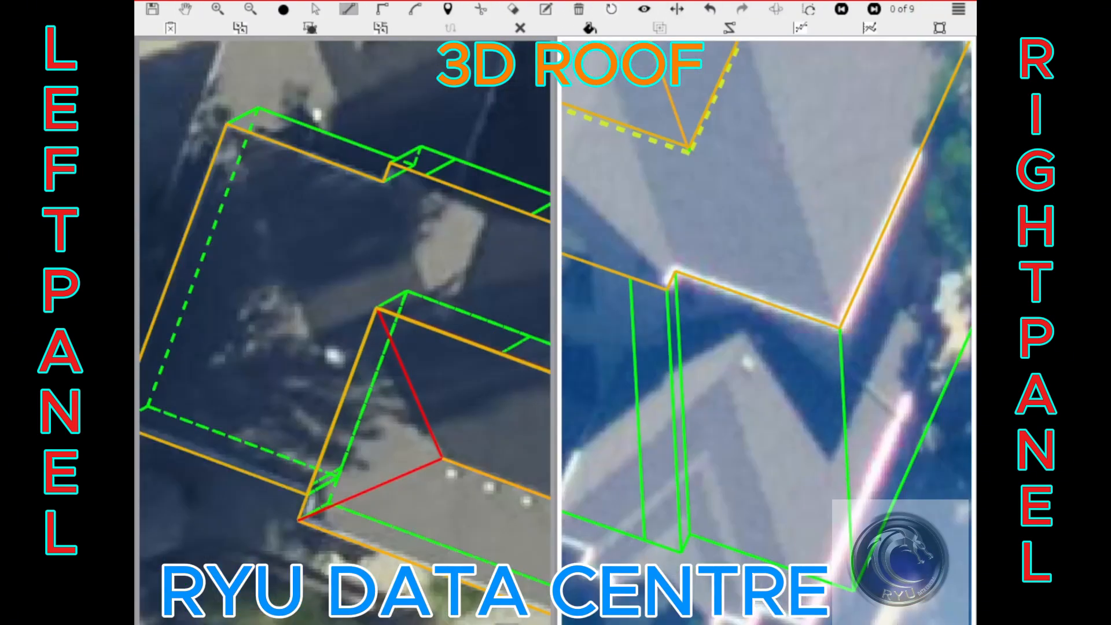
pyautogui.moveTo(472, 206); pyautogui.dragTo(332, 268)
pyautogui.scroll(-2, 347, 340)
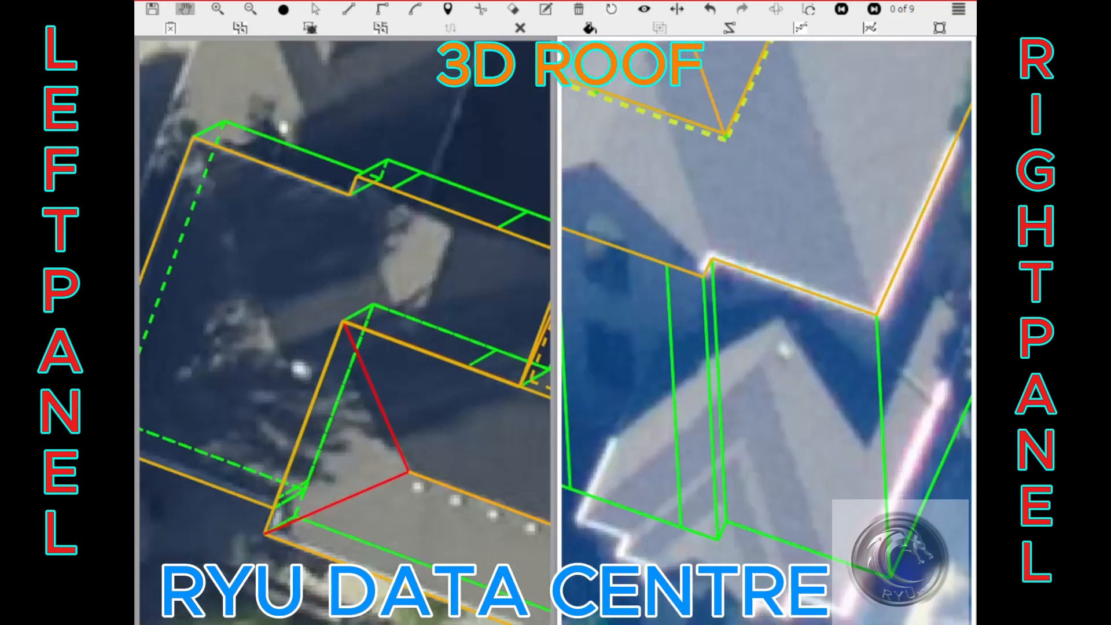
# Draw the hip lines at both ends of the main block, joining the eave corners to the ridge
pyautogui.scroll(1, 501, 461)
pyautogui.moveTo(501, 461); pyautogui.dragTo(356, 433)
pyautogui.click(355, 434)
pyautogui.scroll(-1, 355, 434)
pyautogui.scroll(1, 355, 433)
pyautogui.scroll(1, 355, 434)
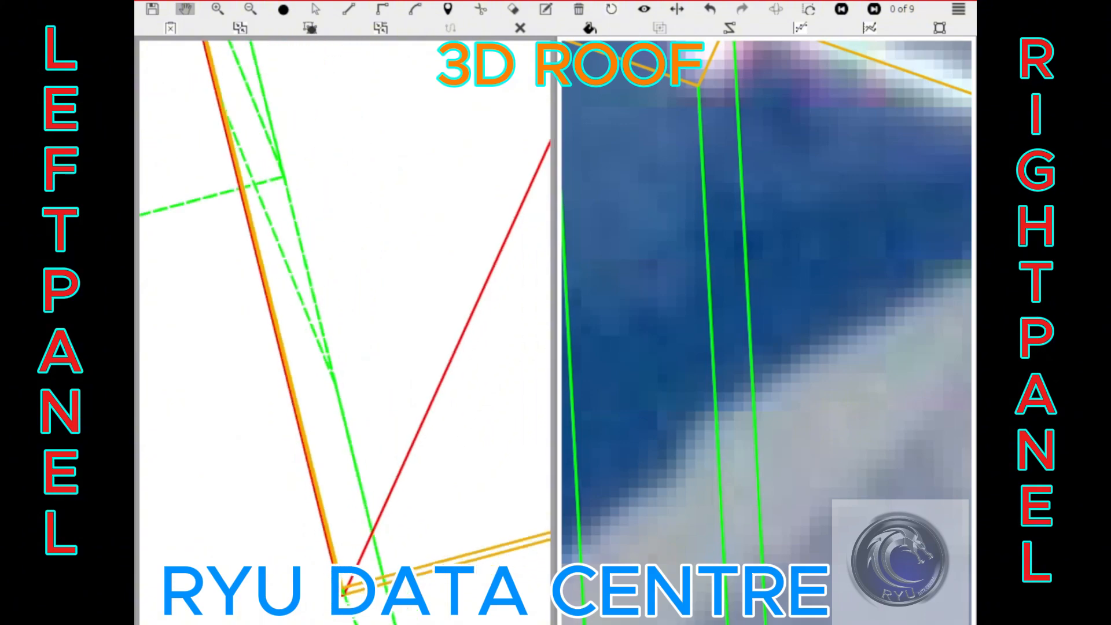
pyautogui.scroll(-2, 345, 290)
pyautogui.scroll(1, 347, 339)
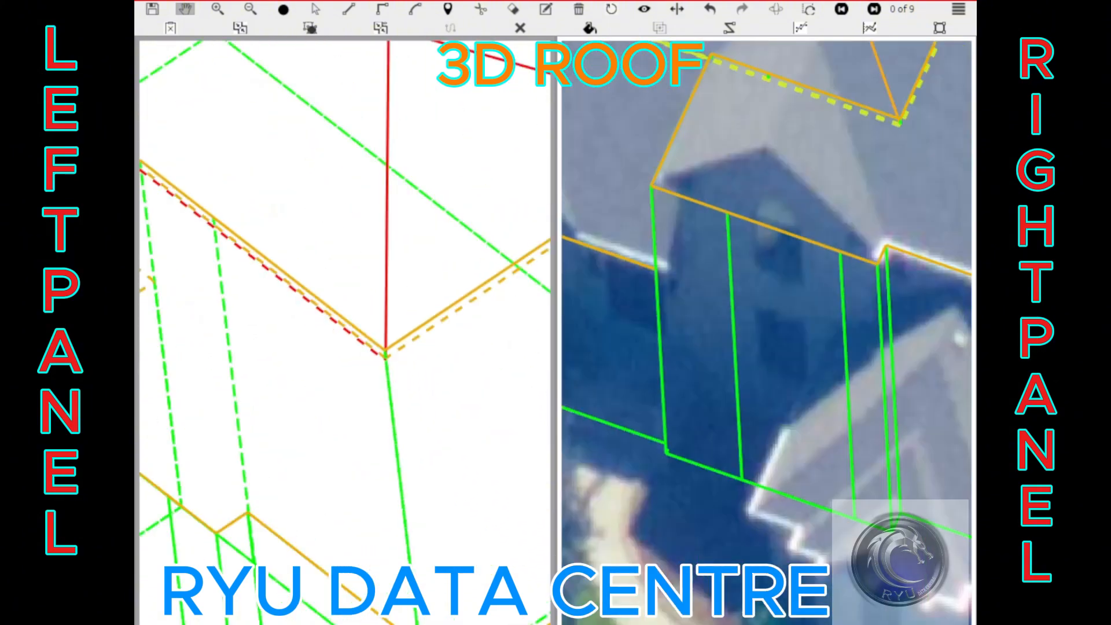
pyautogui.scroll(-1, 348, 339)
pyautogui.scroll(2, 348, 341)
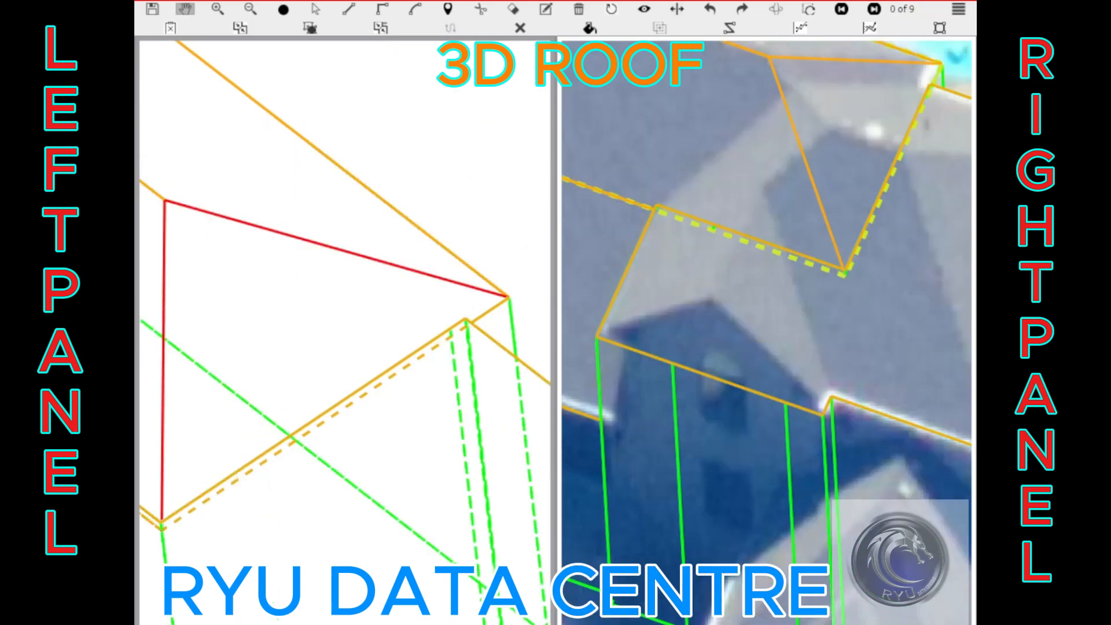
pyautogui.scroll(-5, 346, 333)
pyautogui.press('Right')
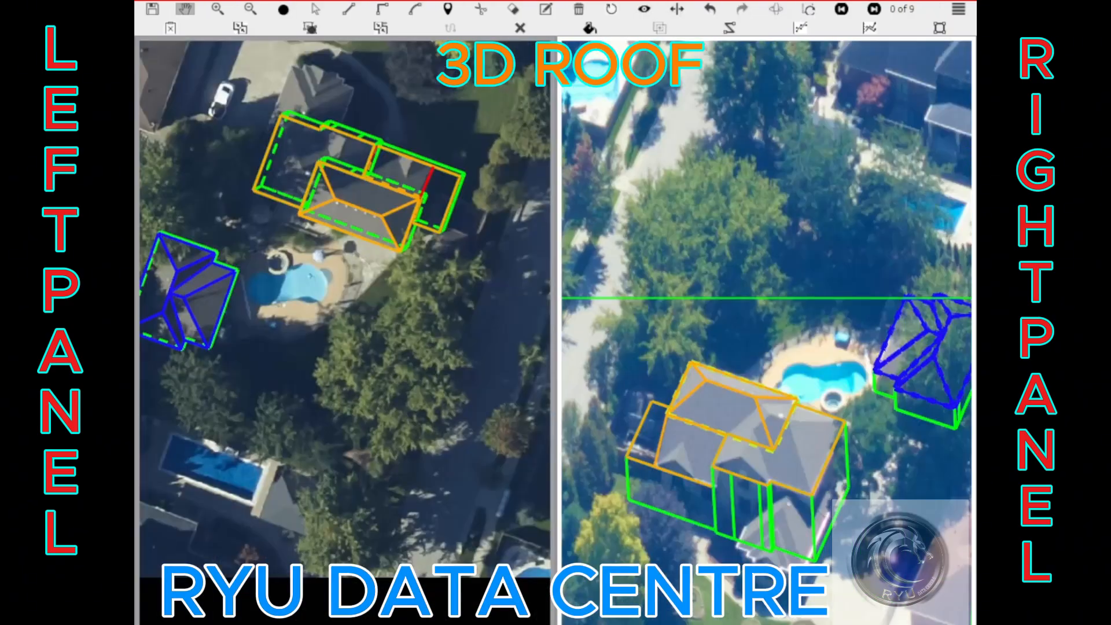
# Trace the wing block's hip and valley lines and the line joining the end extension to the main roof
pyautogui.scroll(5, 346, 232)
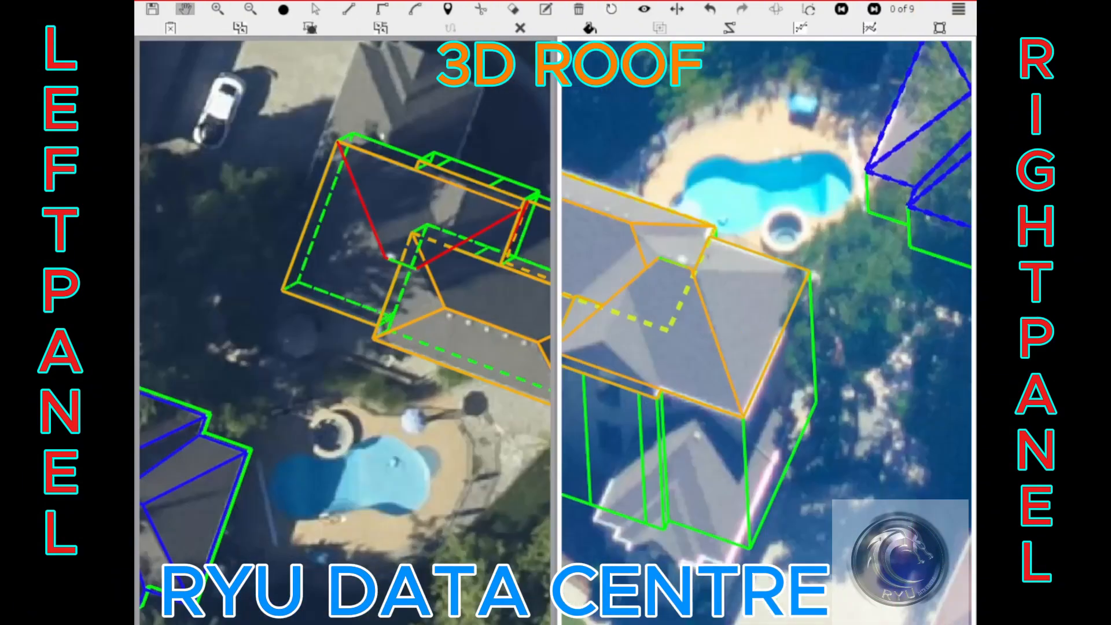
pyautogui.moveTo(767, 332); pyautogui.dragTo(797, 337)
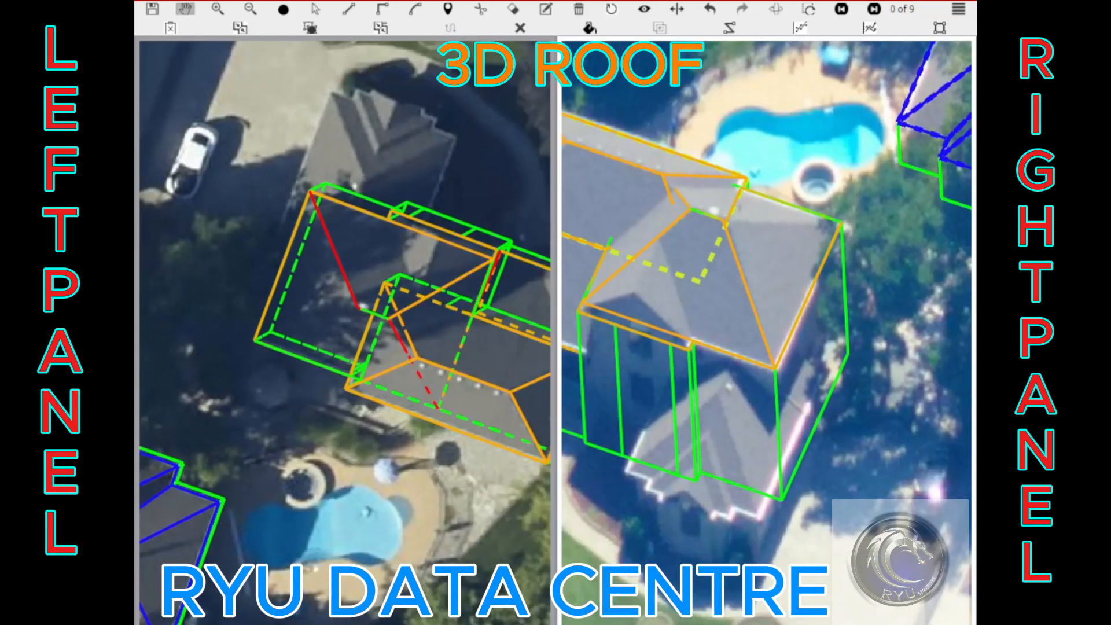
pyautogui.scroll(2, 359, 308)
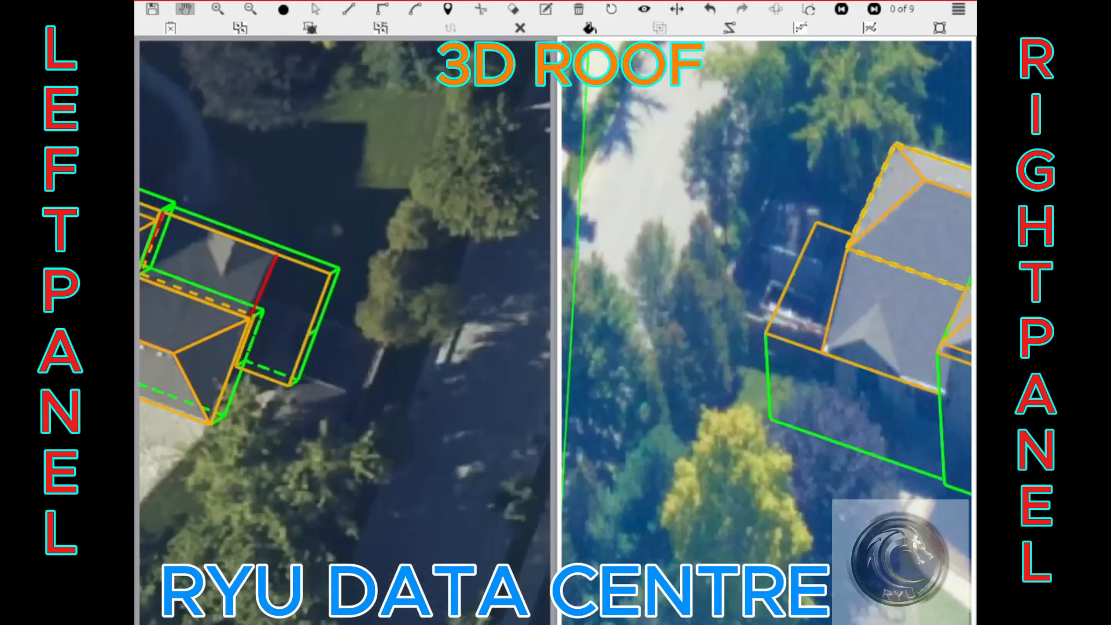
pyautogui.scroll(2, 344, 332)
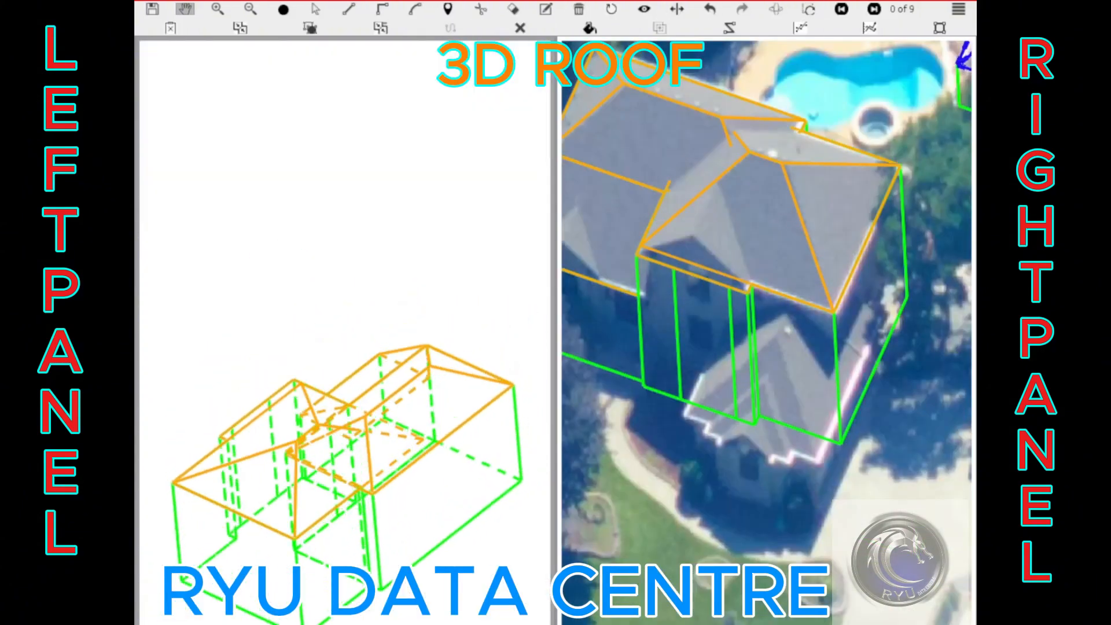
# Cut the wing's roof face where it meets the main roof's hip end, separating the overlapping part
pyautogui.scroll(2, 344, 342)
pyautogui.scroll(-1, 289, 243)
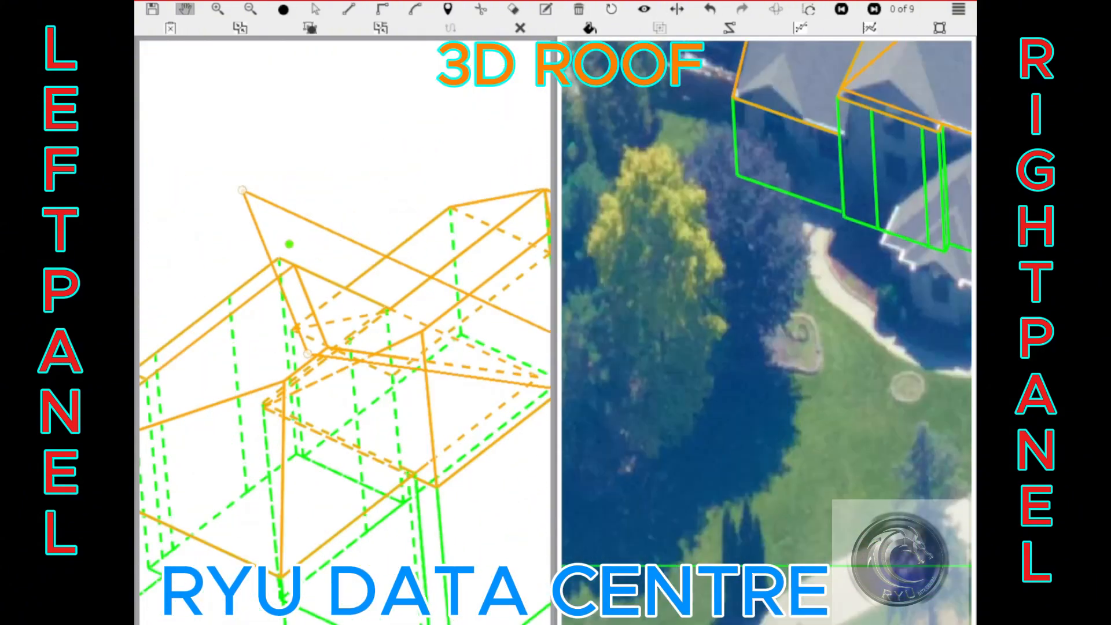
pyautogui.moveTo(289, 244); pyautogui.dragTo(230, 182)
pyautogui.scroll(2, 311, 243)
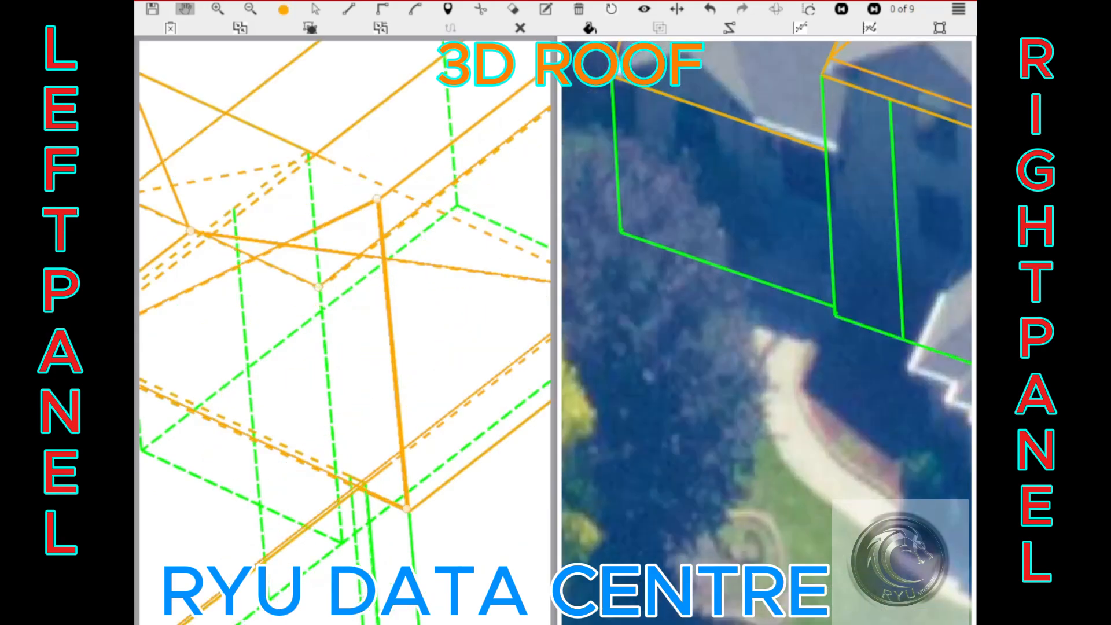
pyautogui.scroll(-2, 420, 306)
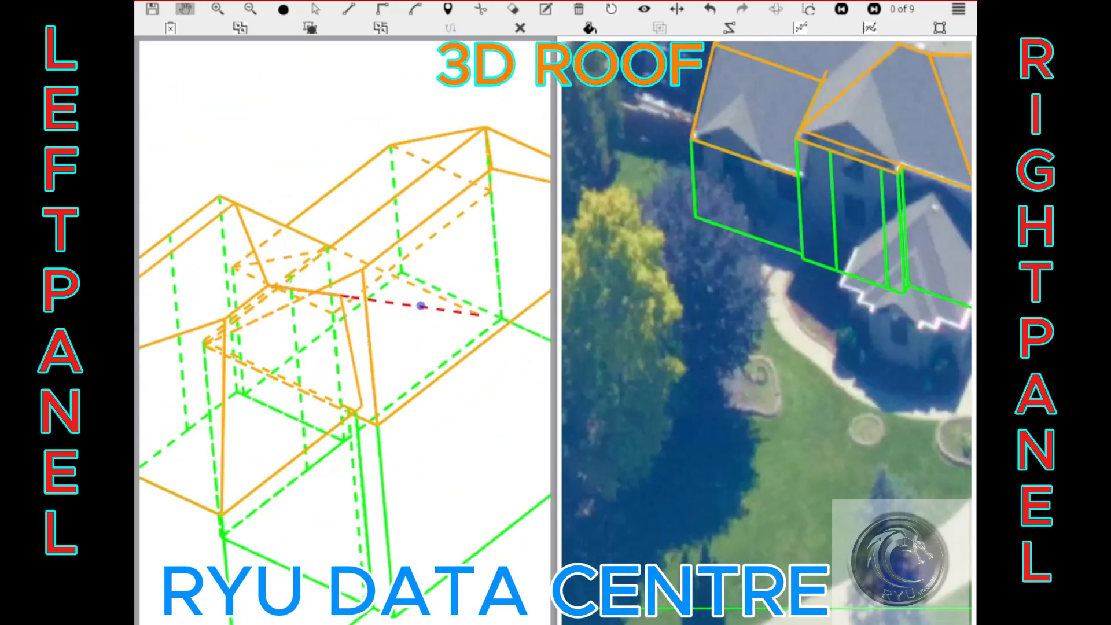
pyautogui.moveTo(405, 207); pyautogui.dragTo(372, 243)
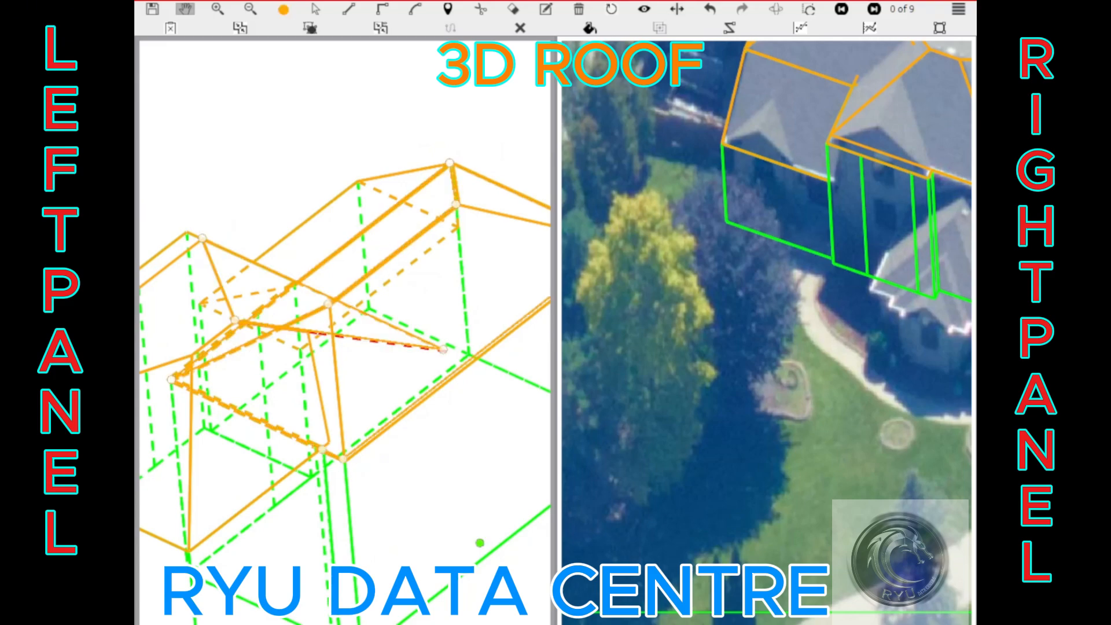
pyautogui.scroll(2, 343, 340)
pyautogui.moveTo(291, 302); pyautogui.dragTo(352, 329)
pyautogui.scroll(-2, 348, 338)
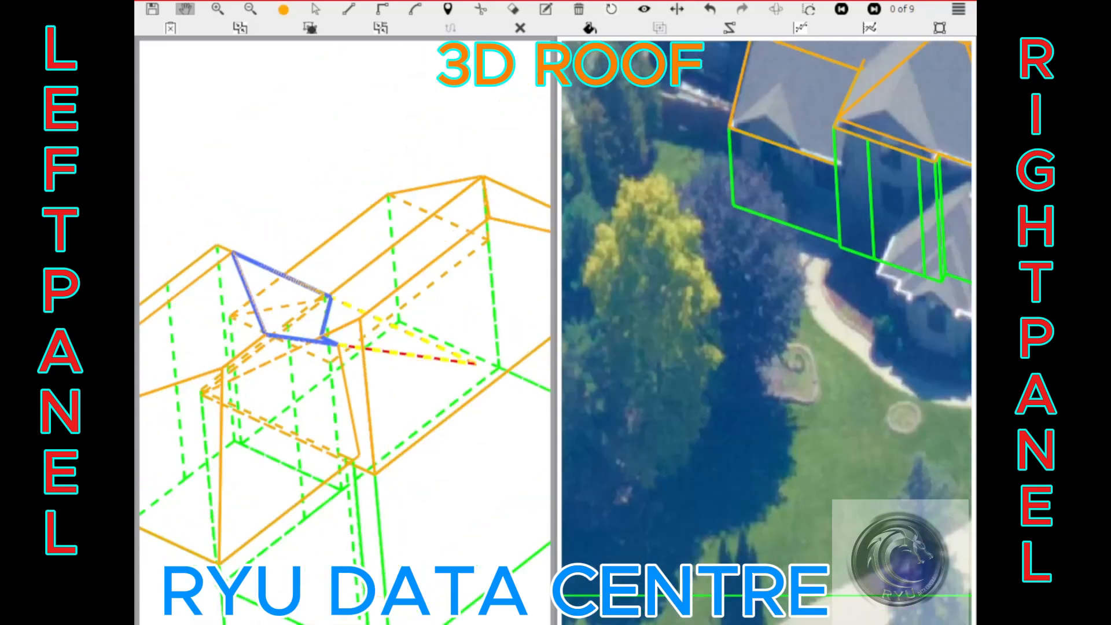
# Trim the main roof's hip-end face along its junction with the wing roof
pyautogui.scroll(2, 335, 348)
pyautogui.scroll(-3, 335, 347)
pyautogui.scroll(5, 317, 360)
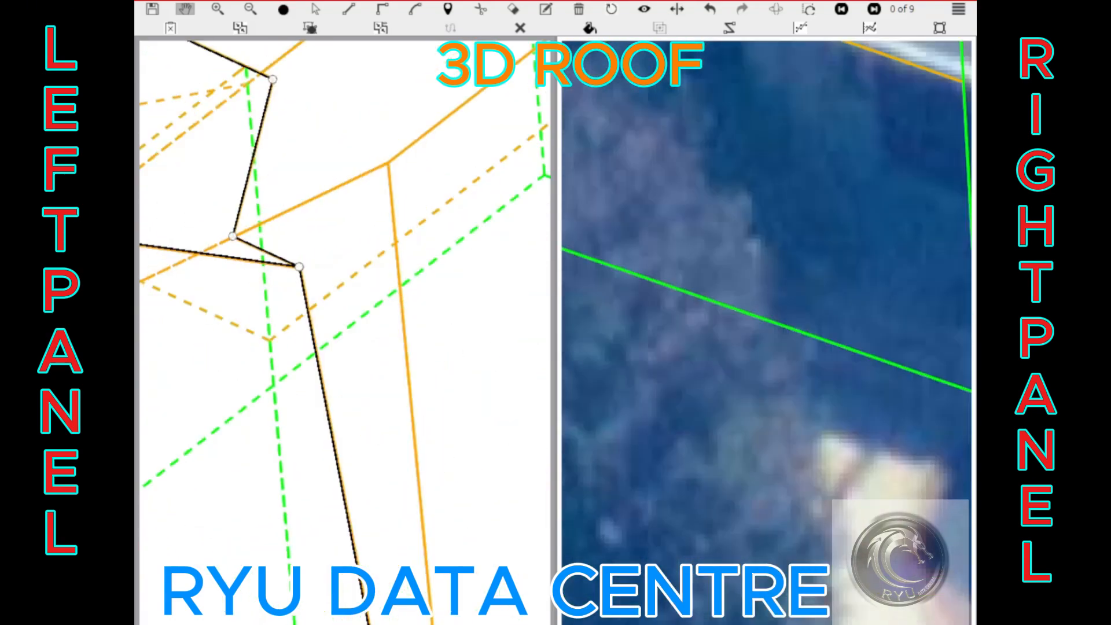
pyautogui.scroll(-6, 266, 252)
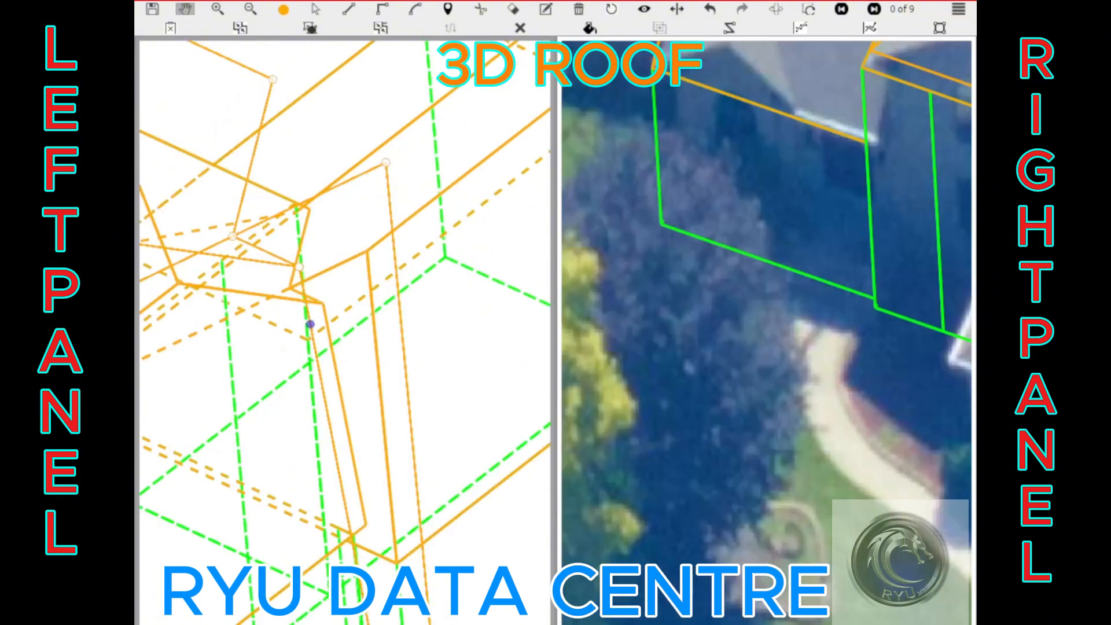
pyautogui.scroll(2, 287, 370)
pyautogui.scroll(-2, 344, 336)
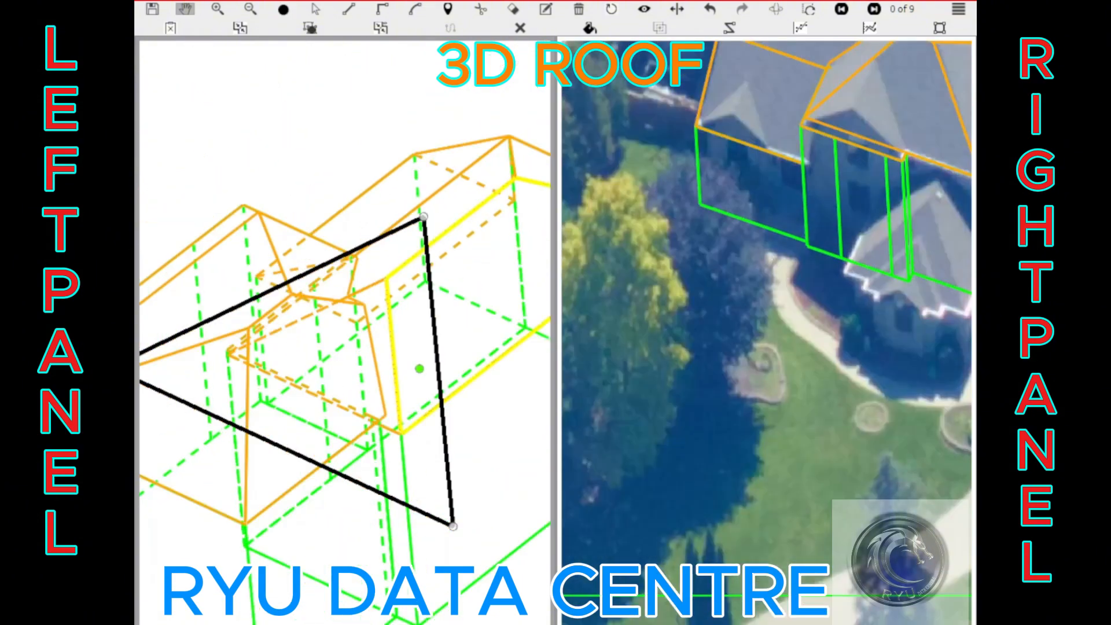
pyautogui.scroll(2, 345, 335)
pyautogui.moveTo(345, 336); pyautogui.dragTo(405, 327)
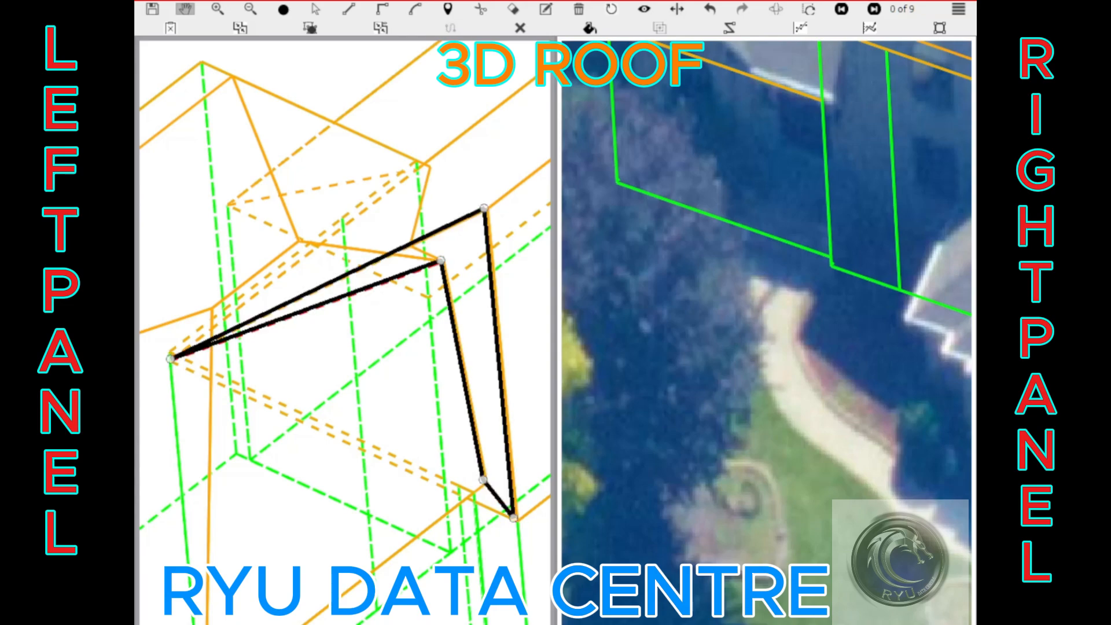
# Delete the redundant line piece at the eave corner beside the trimmed hip-end face
pyautogui.scroll(2, 387, 457)
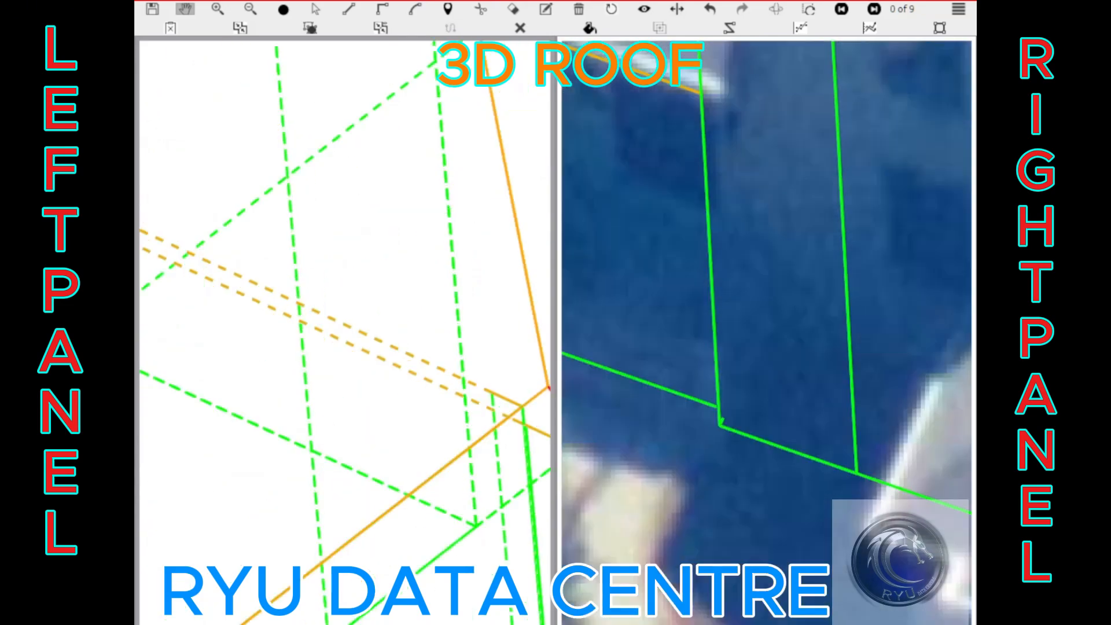
pyautogui.scroll(2, 549, 388)
pyautogui.moveTo(475, 359); pyautogui.dragTo(374, 341)
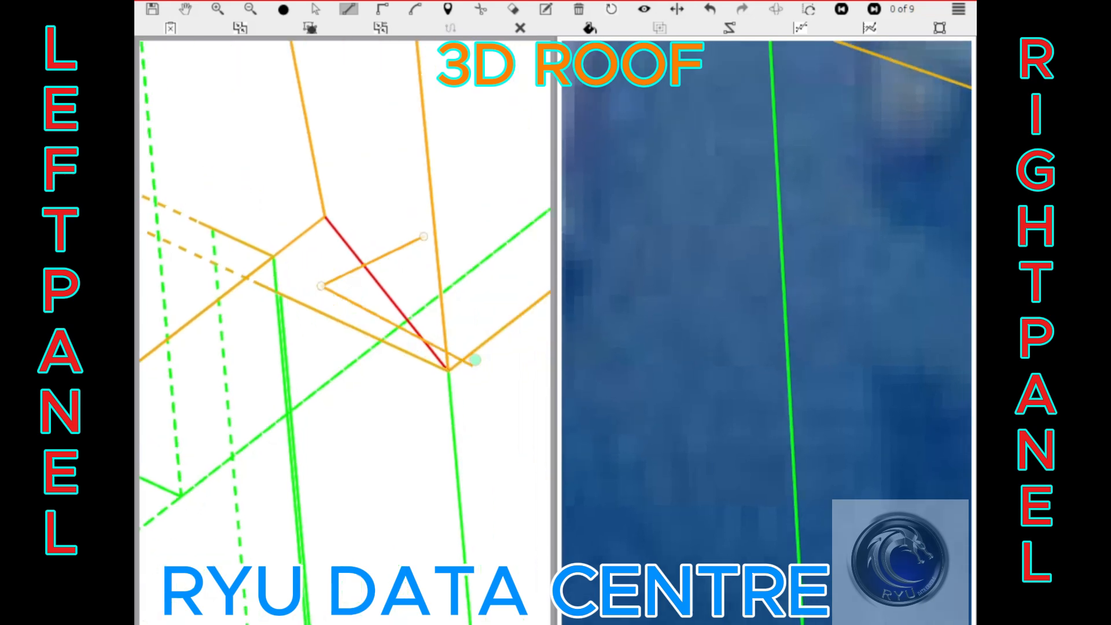
pyautogui.press('Escape')
pyautogui.moveTo(323, 215)
pyautogui.mouseDown()
pyautogui.moveTo(389, 308)
pyautogui.moveTo(377, 396)
pyautogui.moveTo(344, 371)
pyautogui.mouseUp()
pyautogui.press('Delete')
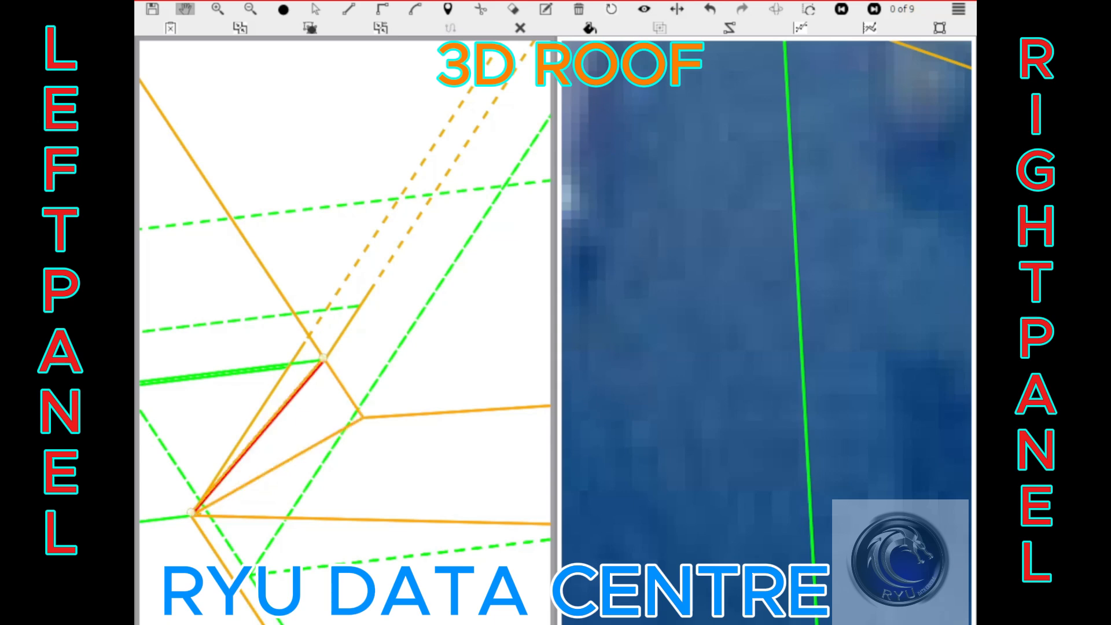
# Remove the leftover sliver between the short edges at the same eave corner
pyautogui.scroll(1, 267, 395)
pyautogui.moveTo(267, 396); pyautogui.dragTo(374, 331)
pyautogui.press('Delete')
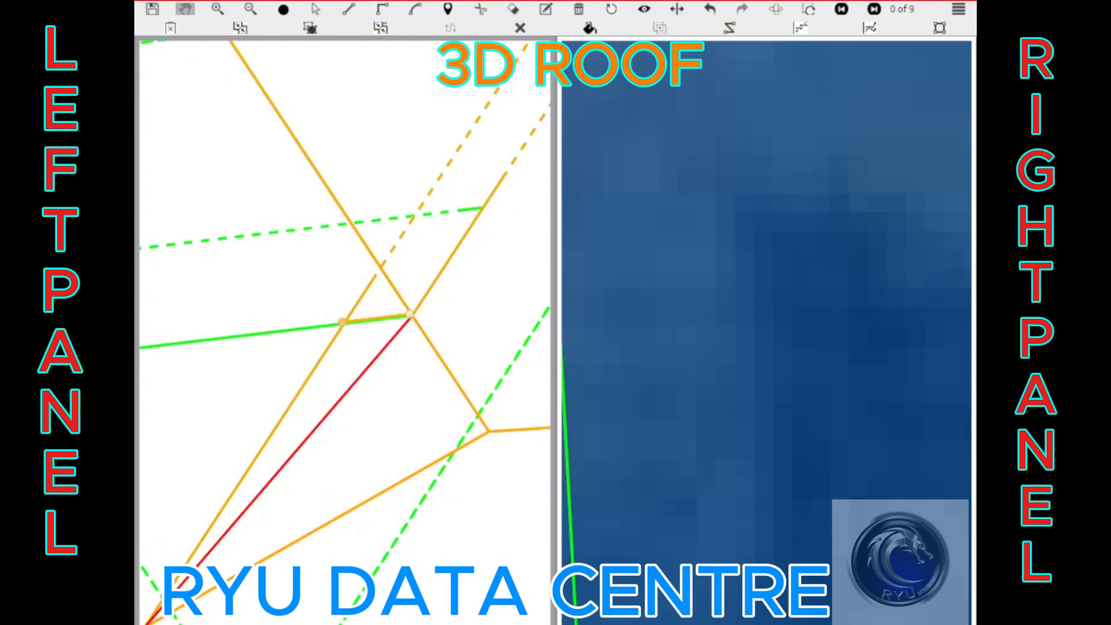
pyautogui.moveTo(278, 417); pyautogui.dragTo(400, 312)
pyautogui.click(266, 520)
pyautogui.scroll(-4, 348, 338)
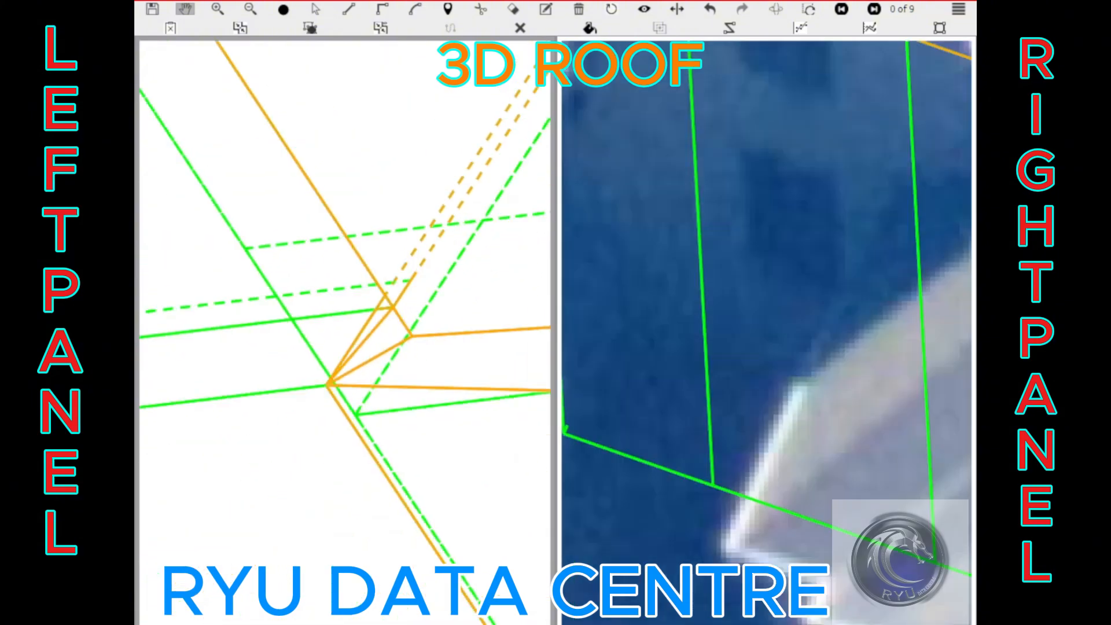
# Remove the leftover face fragment between the hidden eave corner and the junction of the wing and main roofs
pyautogui.scroll(1, 347, 338)
pyautogui.moveTo(347, 338); pyautogui.dragTo(379, 353)
pyautogui.scroll(3, 703, 294)
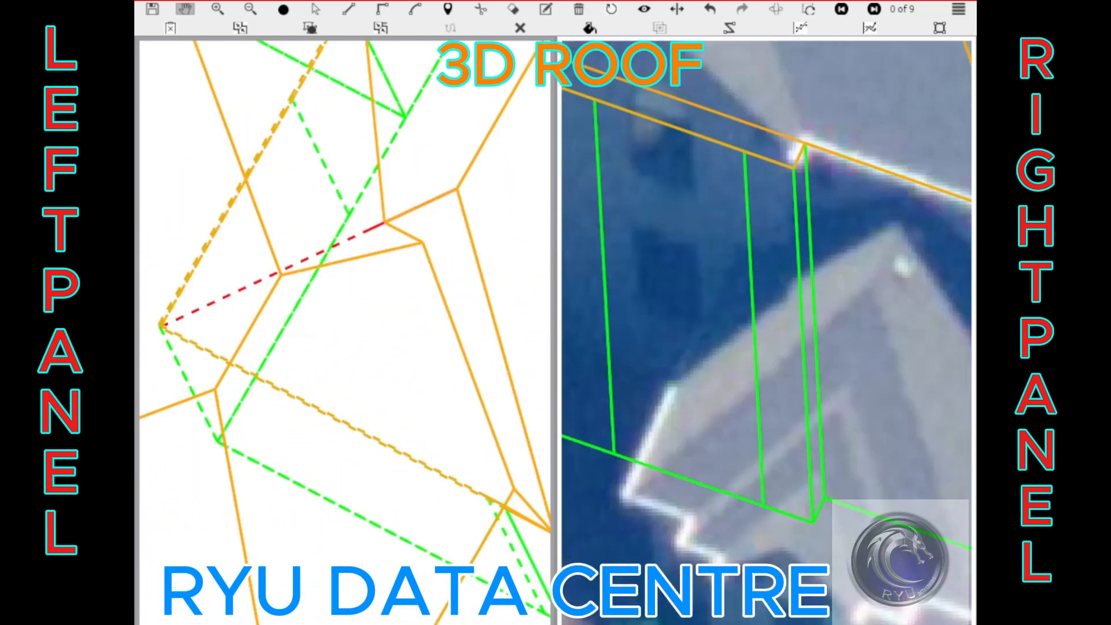
pyautogui.moveTo(703, 294); pyautogui.dragTo(721, 242)
pyautogui.scroll(3, 348, 339)
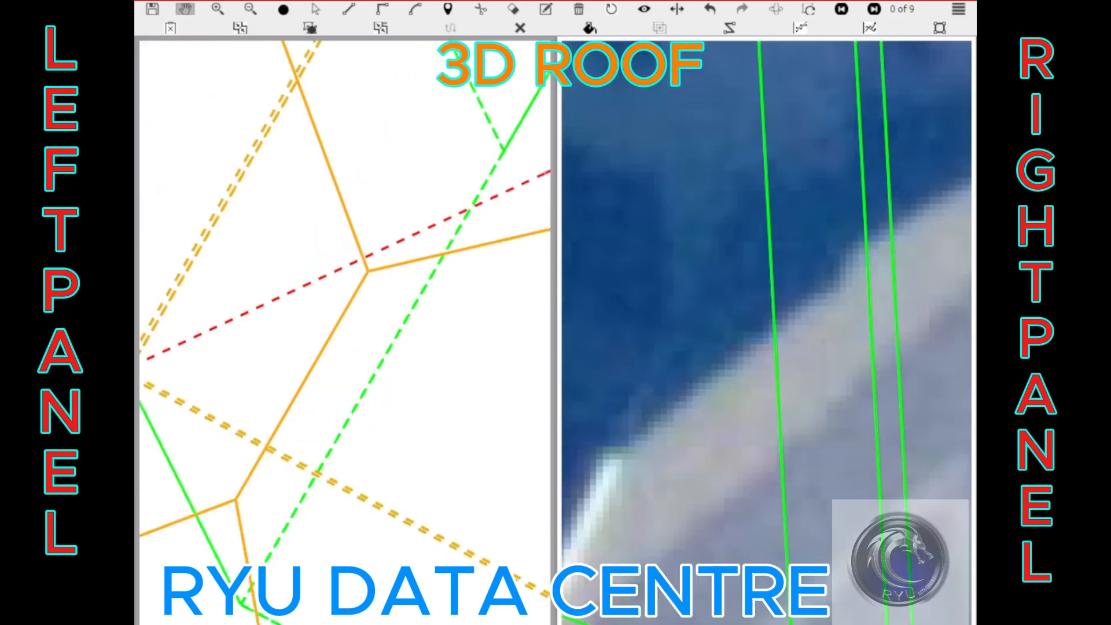
pyautogui.scroll(-3, 348, 339)
pyautogui.scroll(3, 236, 354)
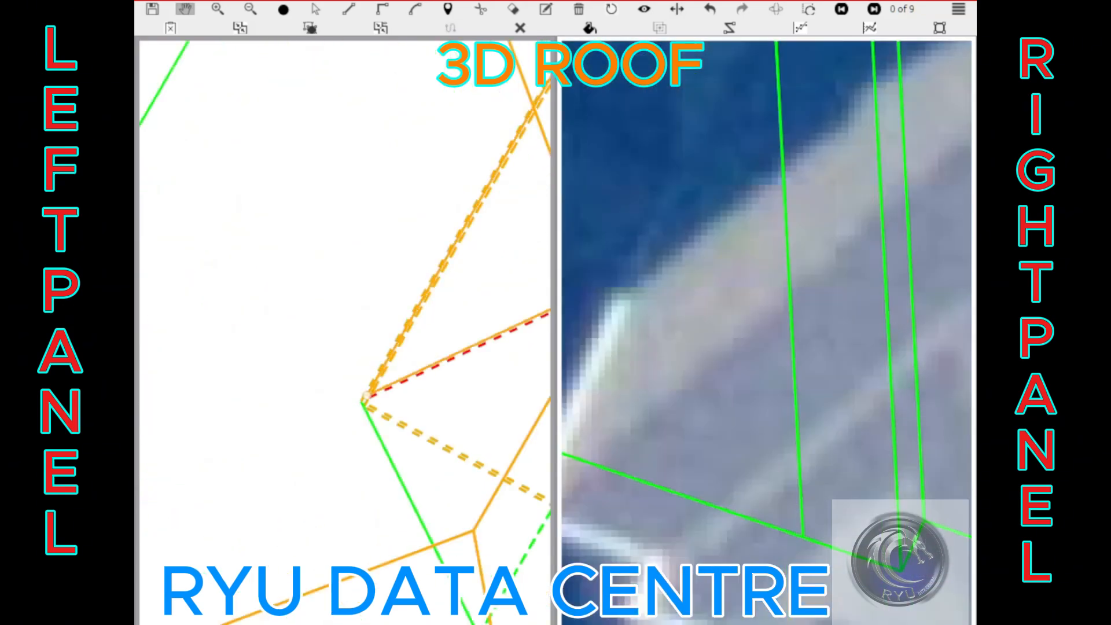
pyautogui.moveTo(509, 92); pyautogui.dragTo(312, 399)
pyautogui.scroll(-3, 312, 398)
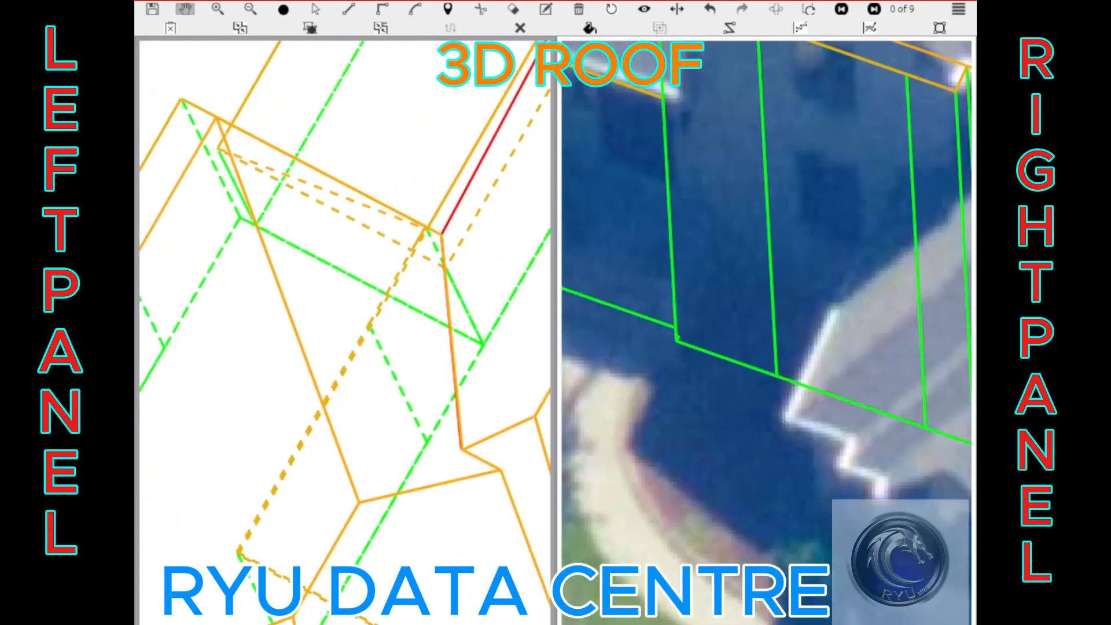
# Examine where the wing's long slope face overlaps the main roof beyond the valley line
pyautogui.scroll(-2, 307, 472)
pyautogui.moveTo(307, 472); pyautogui.dragTo(463, 444)
pyautogui.scroll(2, 345, 339)
pyautogui.scroll(-2, 345, 338)
pyautogui.scroll(2, 346, 338)
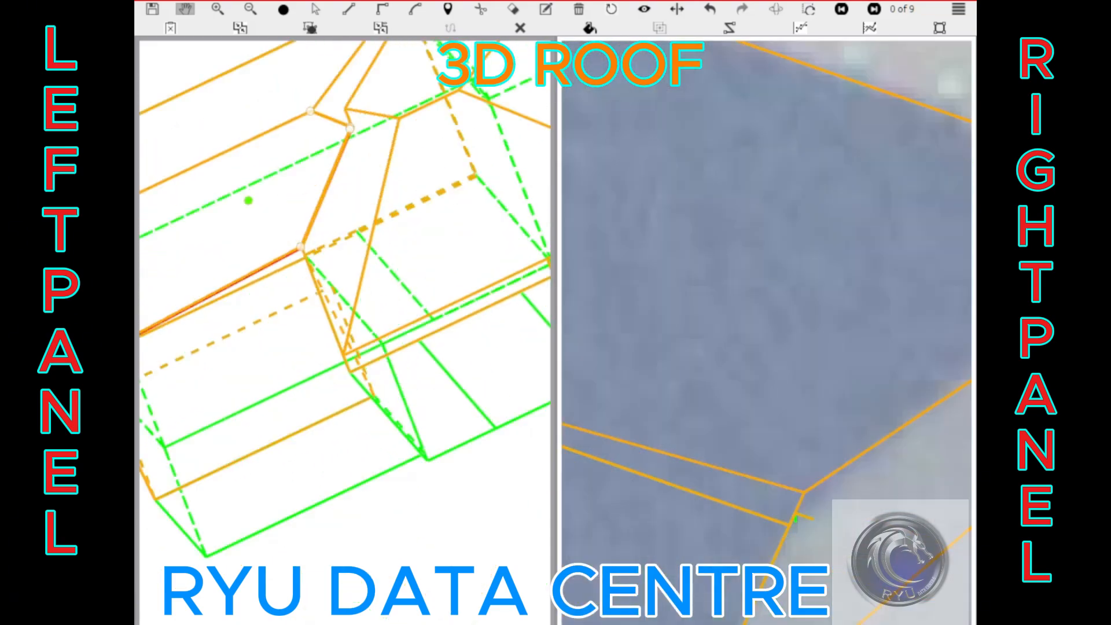
pyautogui.moveTo(249, 200); pyautogui.dragTo(357, 189)
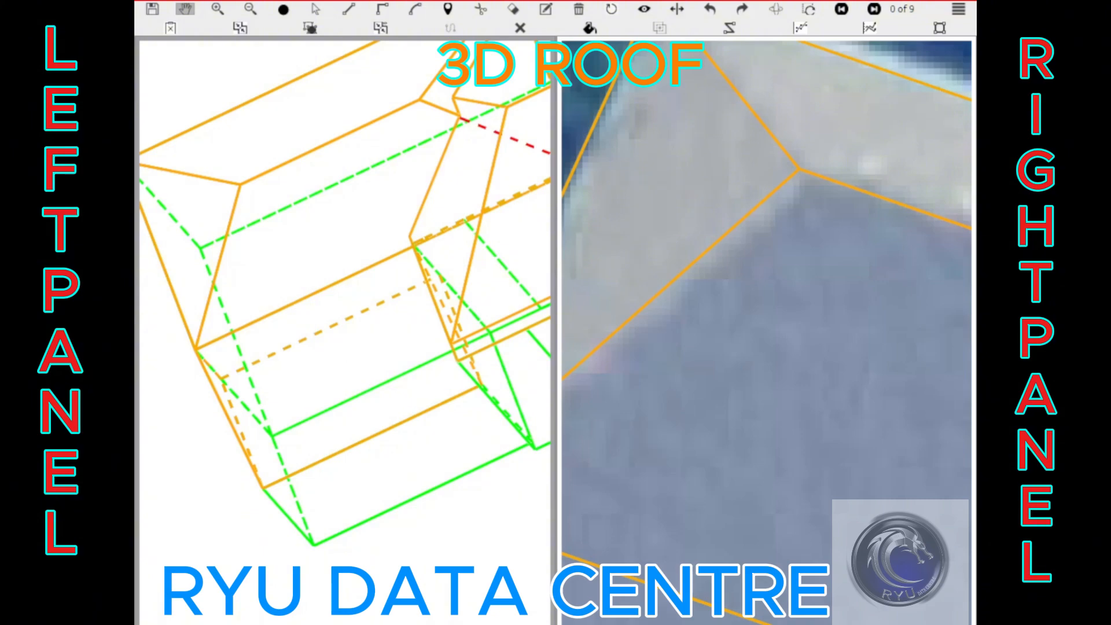
pyautogui.moveTo(413, 246); pyautogui.dragTo(334, 321)
pyautogui.click(484, 235)
pyautogui.scroll(4, 338, 324)
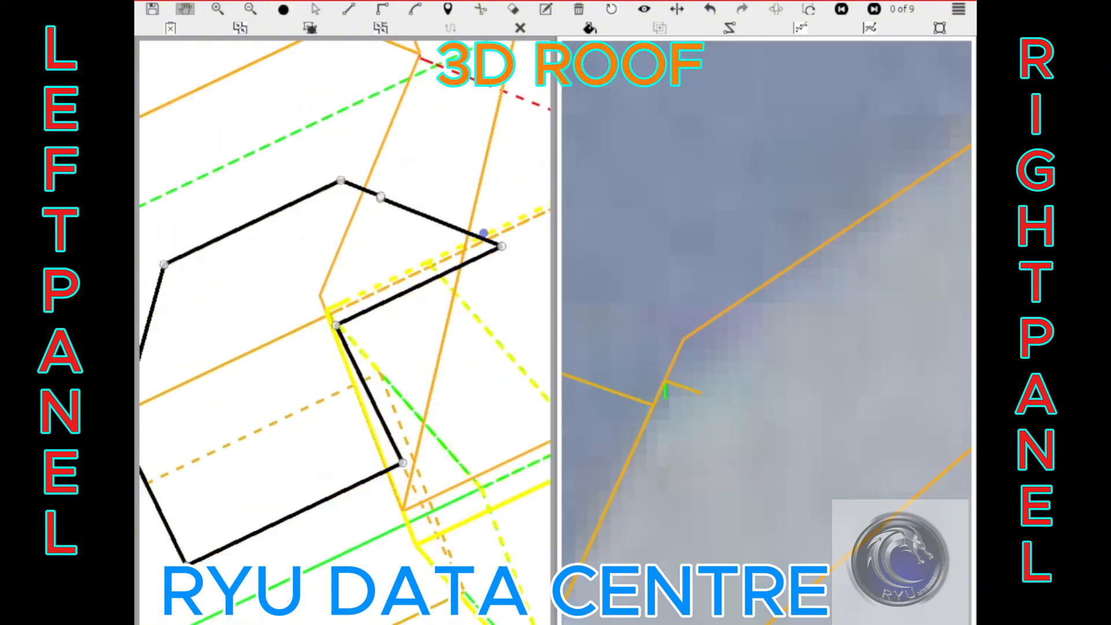
# Delete the part of the wing's slope that extends past the valley, leaving its edge along the main roof
pyautogui.scroll(-4, 346, 339)
pyautogui.scroll(1, 346, 338)
pyautogui.moveTo(430, 282); pyautogui.dragTo(238, 337)
pyautogui.click(426, 193)
pyautogui.click(425, 202)
pyautogui.press('Delete')
pyautogui.moveTo(347, 231); pyautogui.dragTo(524, 250)
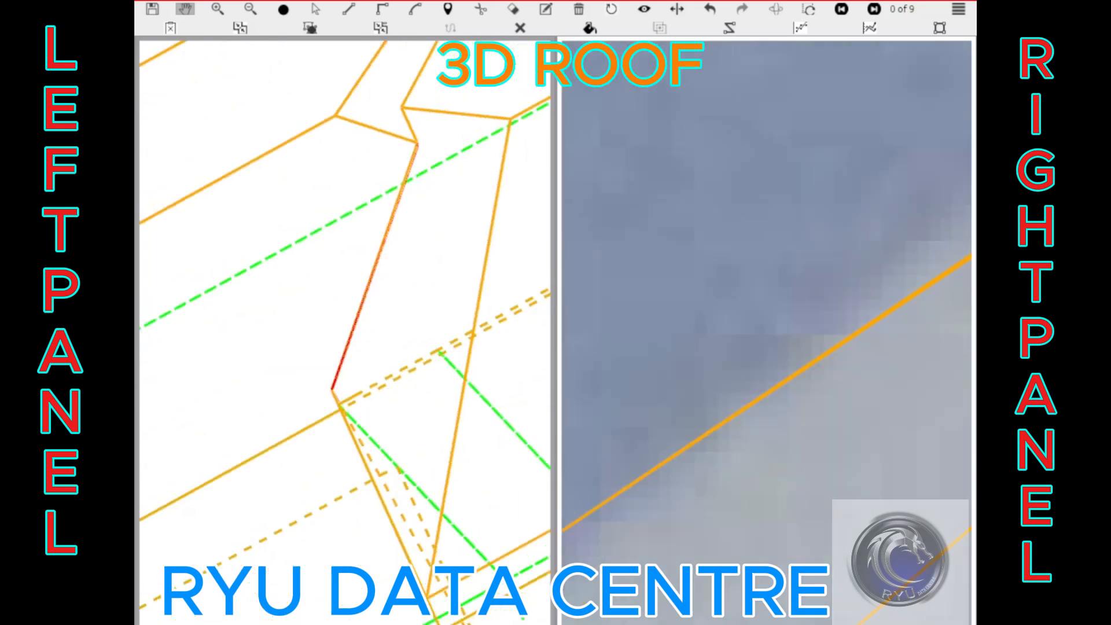
# Clean up the open edge at the valley's end so the wing and main roof faces meet
pyautogui.moveTo(347, 324); pyautogui.dragTo(475, 330)
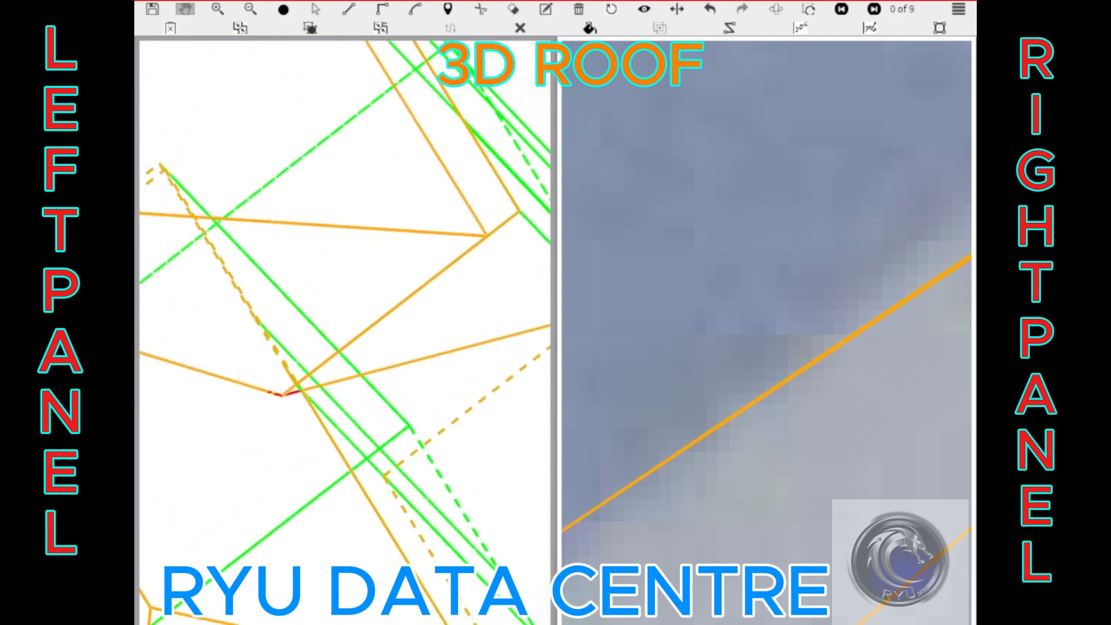
pyautogui.moveTo(306, 404); pyautogui.dragTo(345, 338)
pyautogui.scroll(3, 344, 339)
pyautogui.scroll(-4, 159, 265)
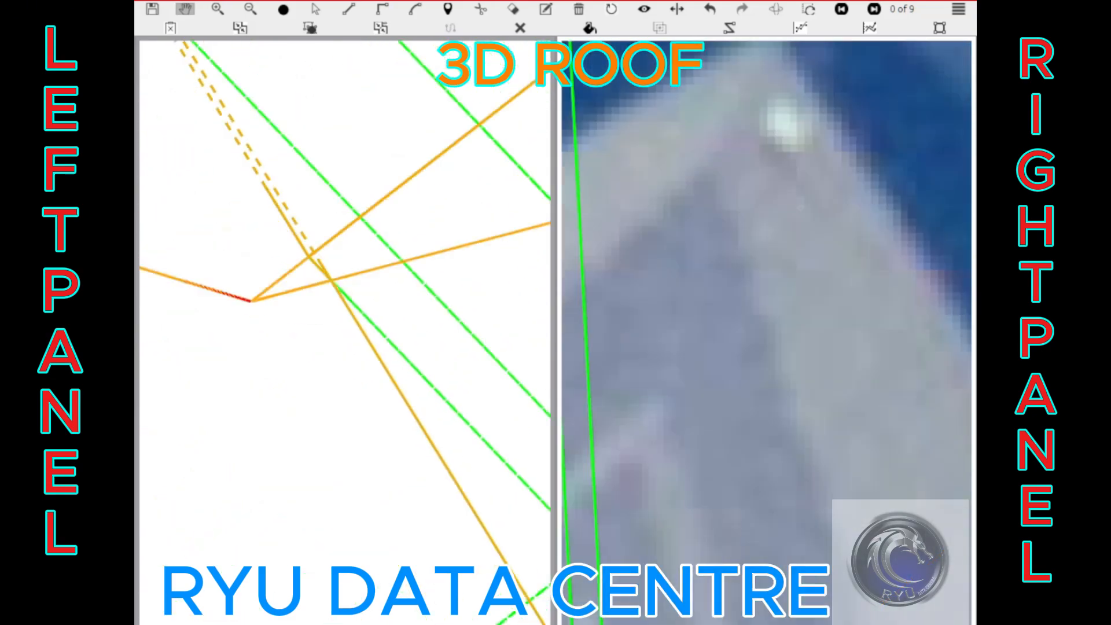
pyautogui.scroll(1, 168, 347)
pyautogui.moveTo(169, 358); pyautogui.dragTo(376, 413)
pyautogui.scroll(2, 376, 414)
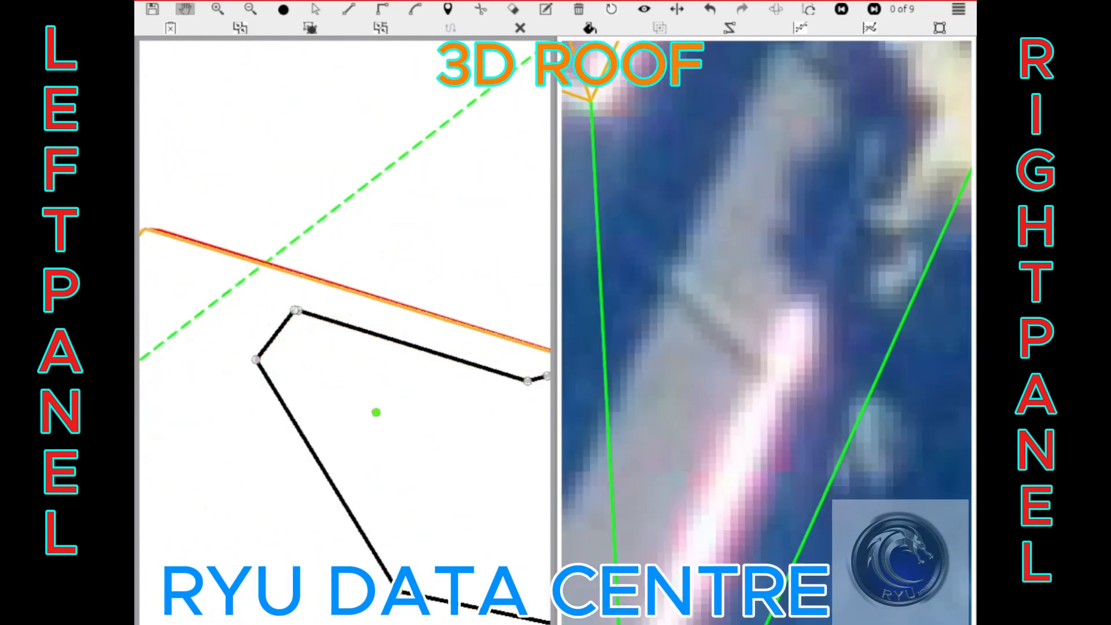
# Draw the ridge end and two hips of the small hipped projection on the main roof's side, joining them to its outer eave corners
pyautogui.scroll(-8, 378, 409)
pyautogui.scroll(8, 347, 266)
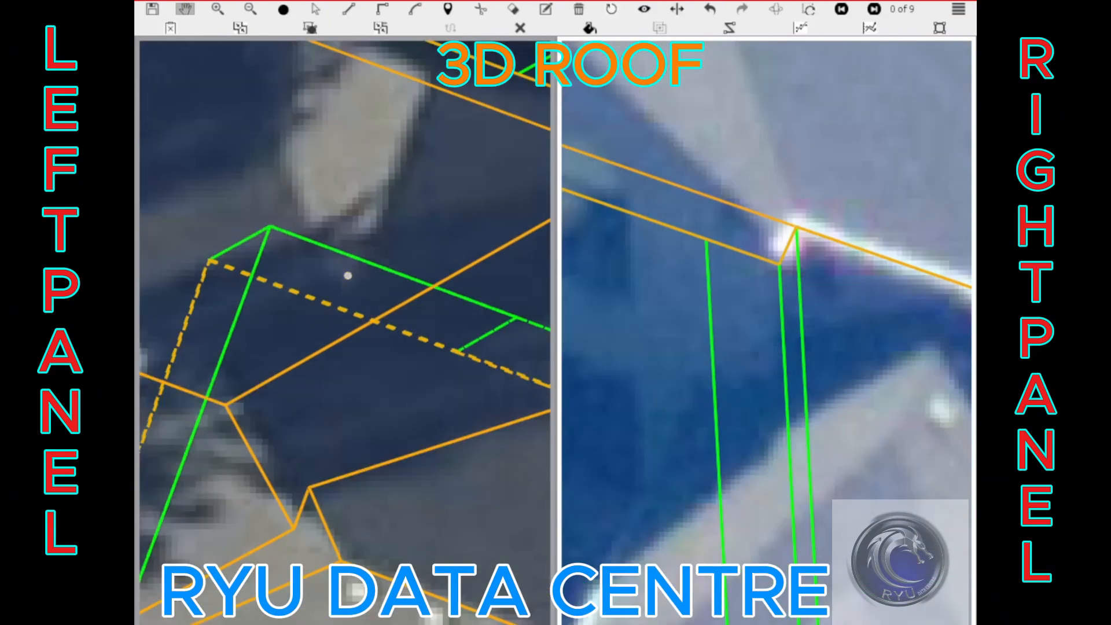
pyautogui.scroll(-3, 348, 276)
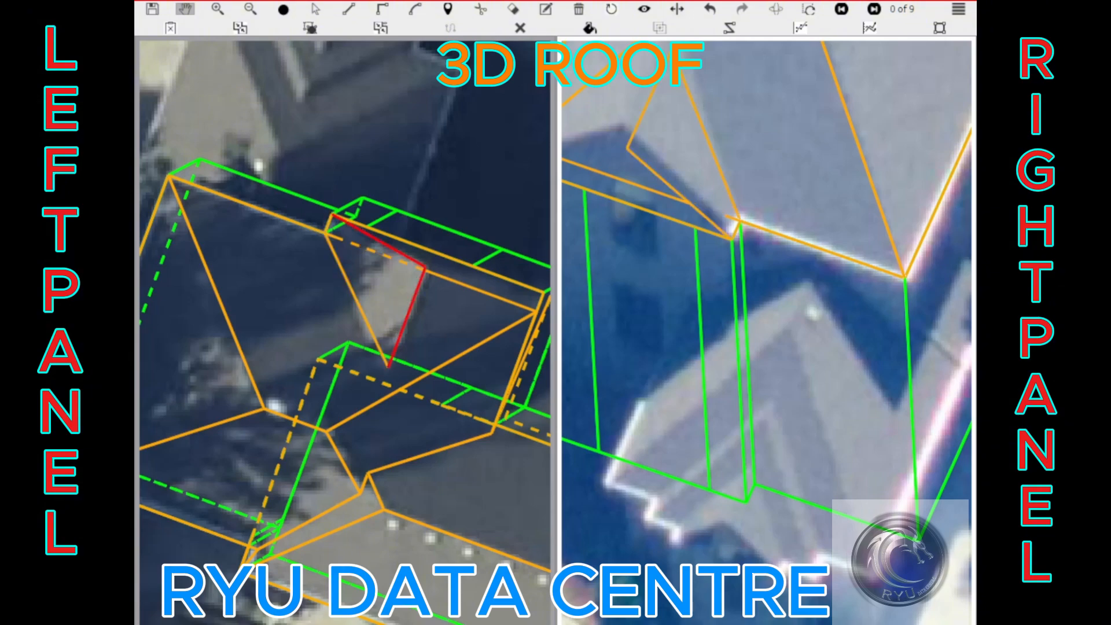
pyautogui.moveTo(348, 276); pyautogui.dragTo(300, 287)
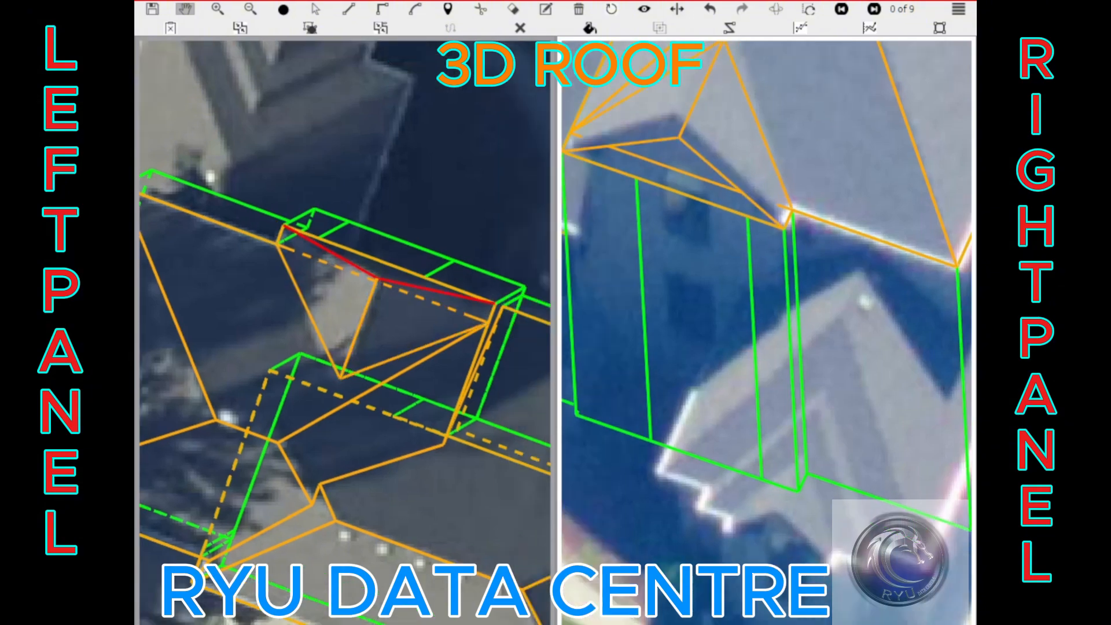
pyautogui.scroll(3, 384, 327)
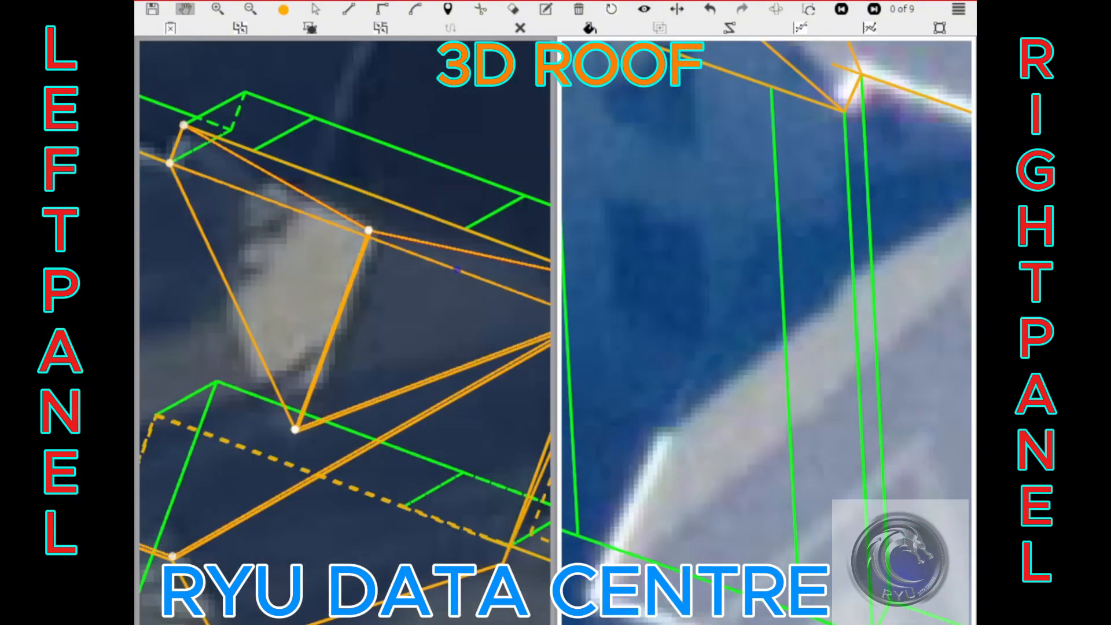
pyautogui.scroll(-3, 447, 269)
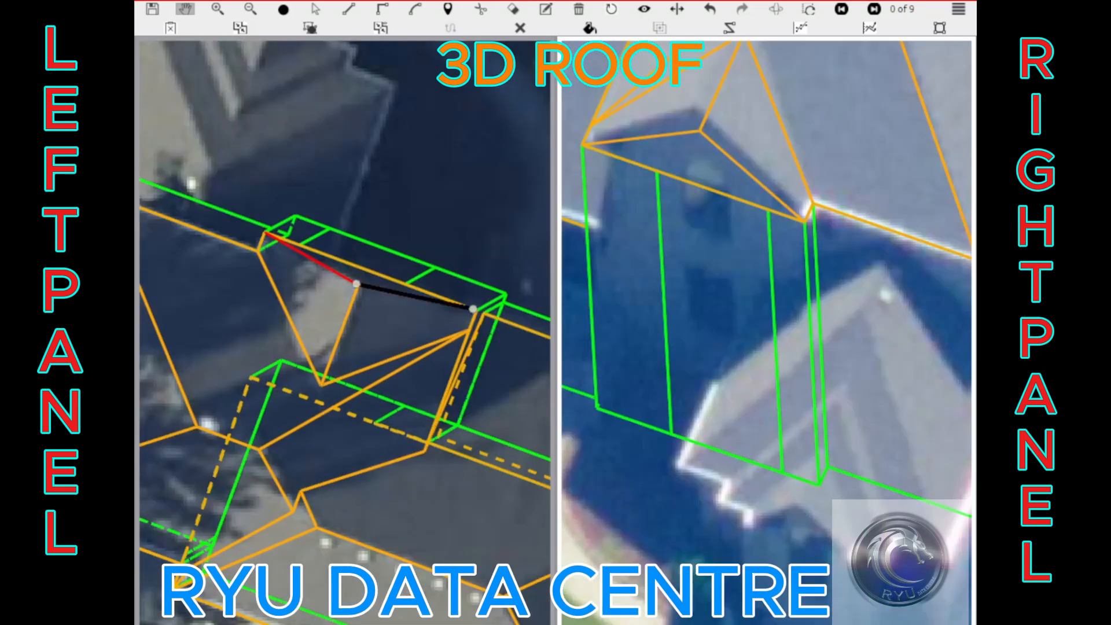
pyautogui.scroll(-6, 264, 231)
pyautogui.scroll(8, 360, 365)
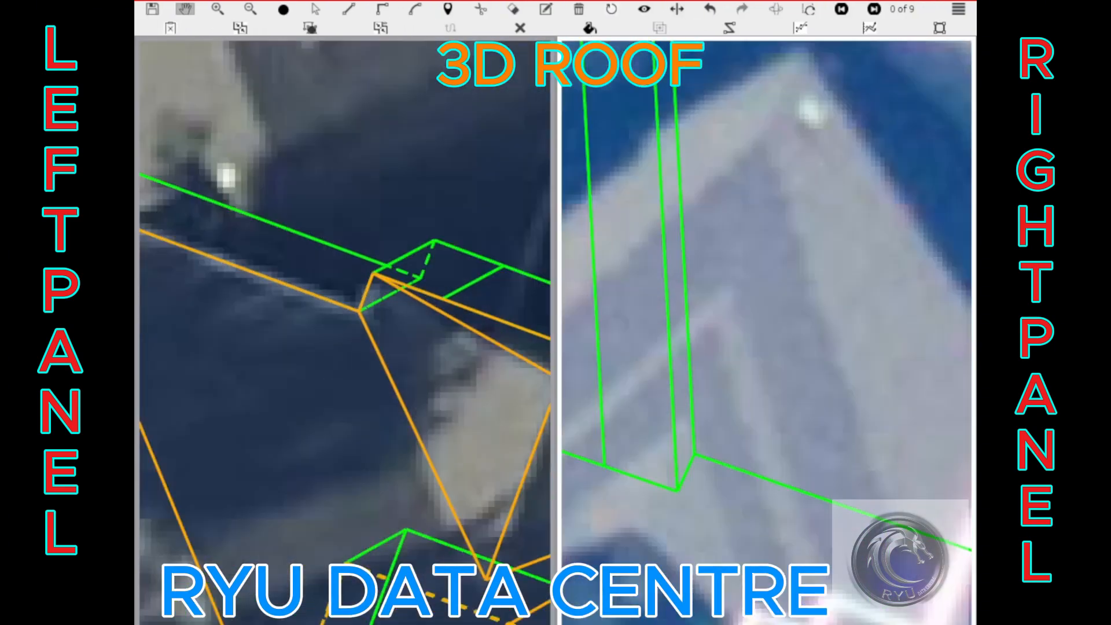
pyautogui.scroll(-6, 445, 392)
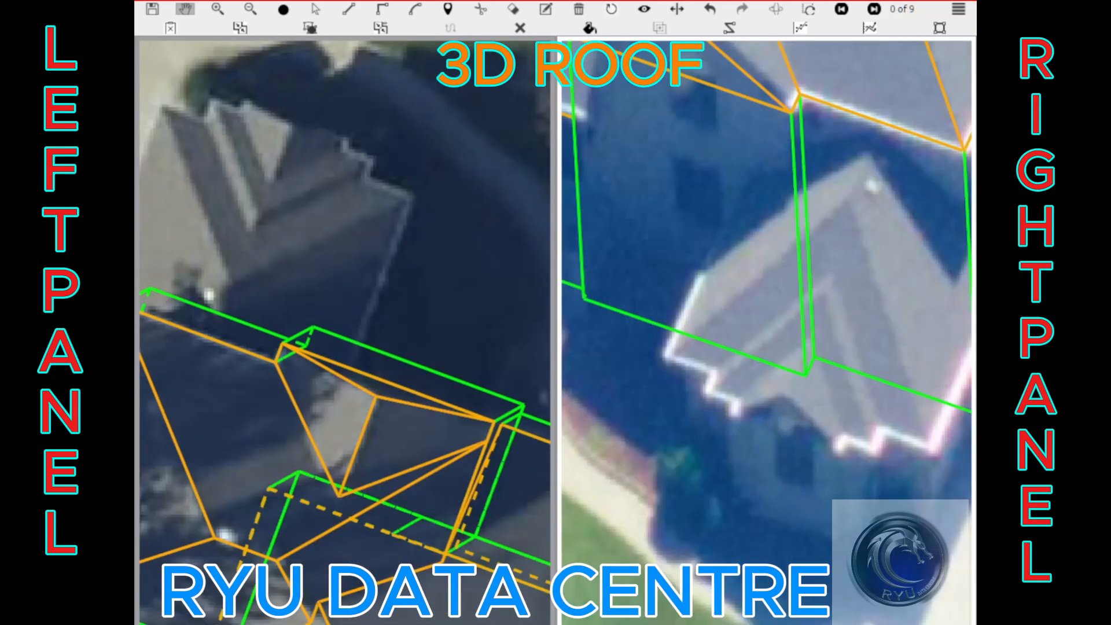
# Draw a narrow rectangular roof outline along the outer edge of the lower extension, from beside the main roof out to its far corner
pyautogui.scroll(6, 444, 392)
pyautogui.click(445, 399)
pyautogui.scroll(-5, 446, 399)
pyautogui.click(340, 347)
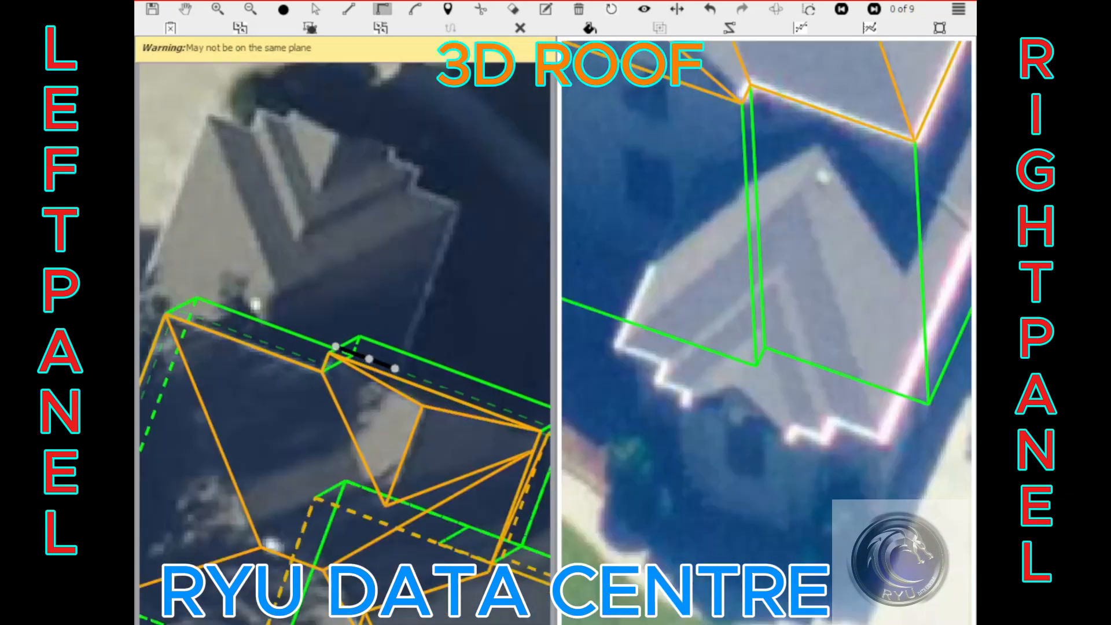
pyautogui.click(397, 181)
pyautogui.click(456, 203)
pyautogui.click(394, 369)
pyautogui.scroll(5, 394, 376)
pyautogui.click(395, 380)
pyautogui.press('Escape')
pyautogui.scroll(-3, 407, 273)
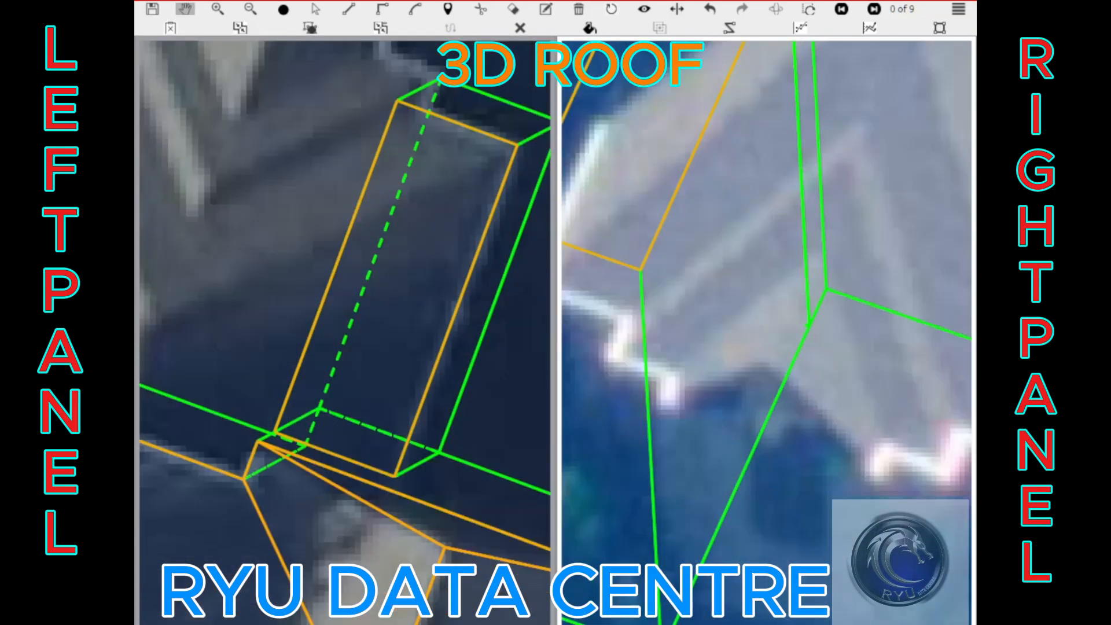
# Extend the extension's rectangle beneath the main roof and widen it to the extension's opposite long eave
pyautogui.moveTo(340, 297); pyautogui.dragTo(335, 482)
pyautogui.scroll(3, 334, 414)
pyautogui.scroll(-3, 267, 544)
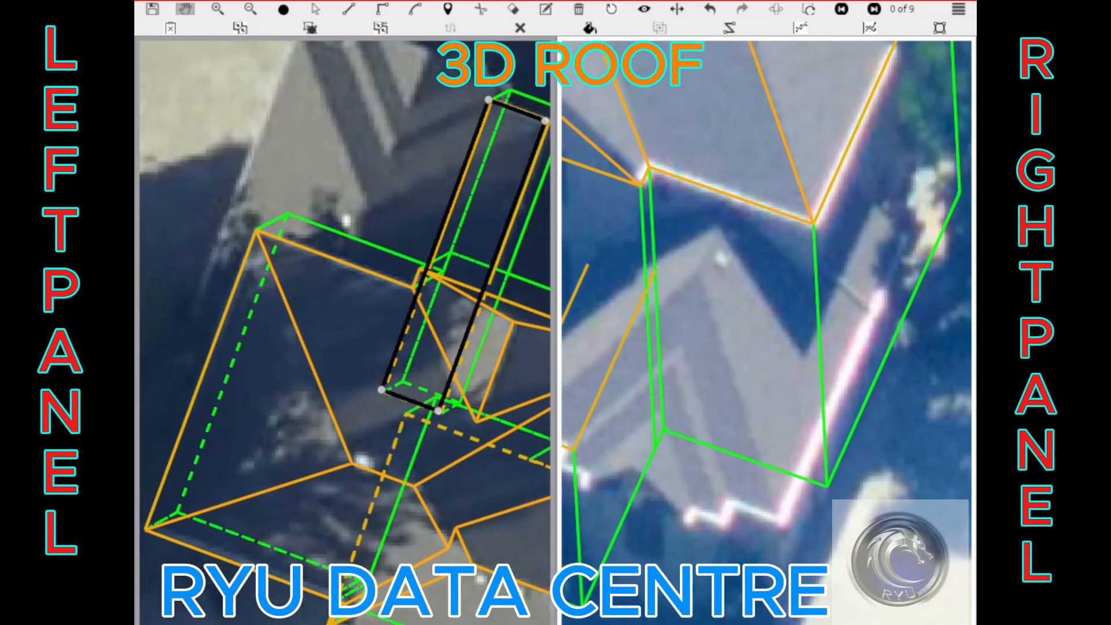
pyautogui.moveTo(438, 245); pyautogui.dragTo(246, 173)
pyautogui.moveTo(771, 419); pyautogui.dragTo(757, 379)
pyautogui.click(758, 379)
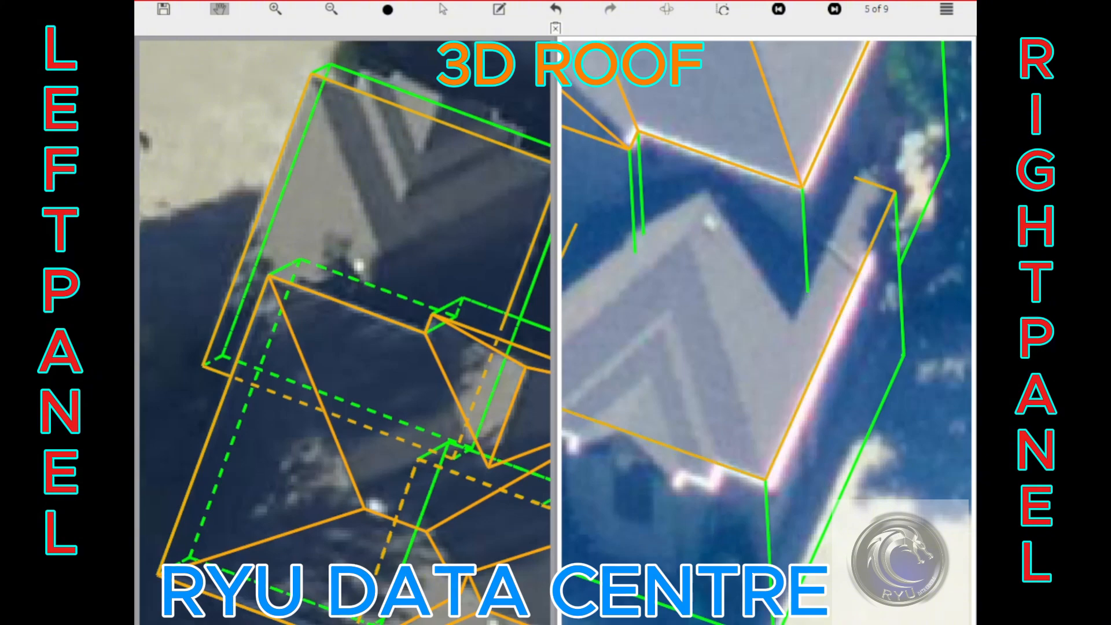
# Adjust the widened extension outline so its corners and long eave line up with the imagery in both views
pyautogui.press('Escape')
pyautogui.moveTo(274, 190); pyautogui.dragTo(349, 356)
pyautogui.scroll(3, 349, 355)
pyautogui.scroll(-3, 347, 336)
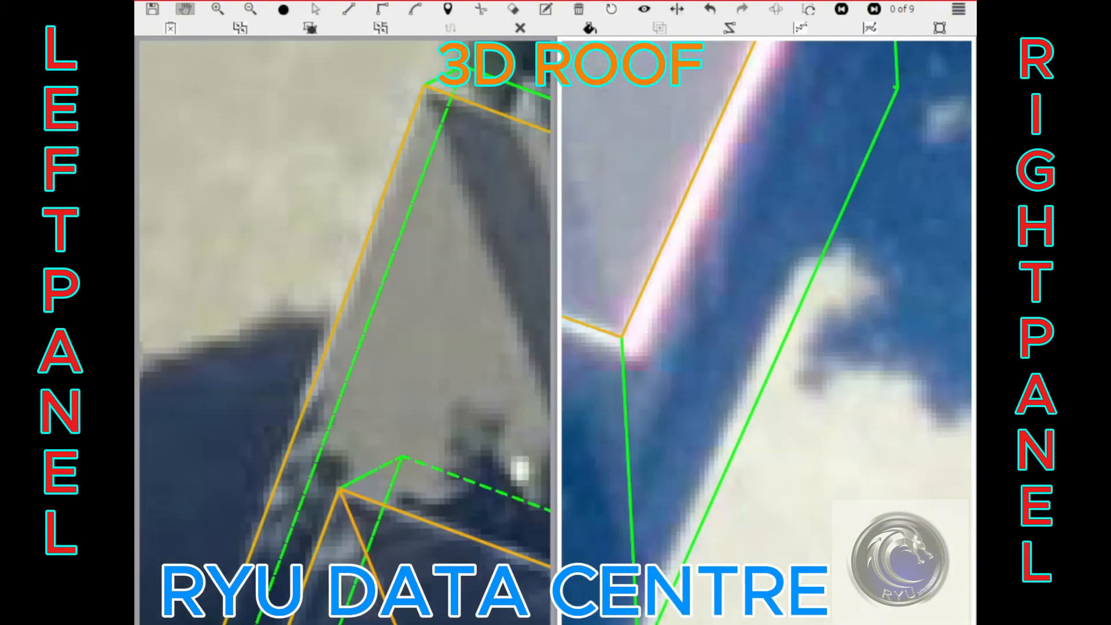
pyautogui.scroll(1, 718, 211)
pyautogui.hotkey('ctrl', 'z')
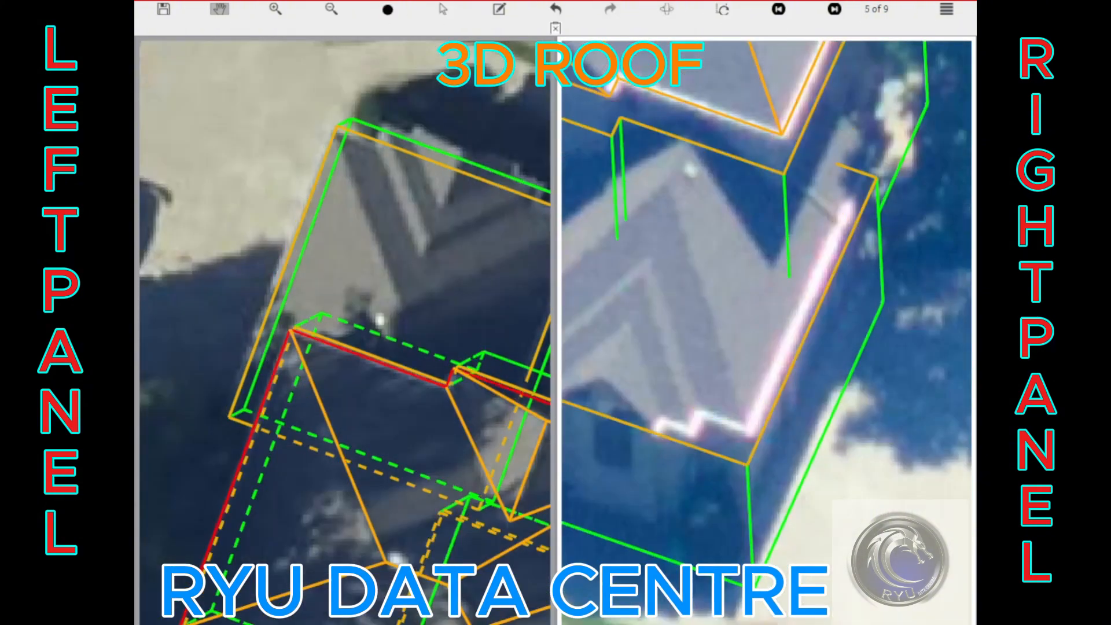
pyautogui.scroll(-1, 723, 316)
pyautogui.moveTo(724, 316); pyautogui.dragTo(678, 279)
pyautogui.scroll(1, 678, 279)
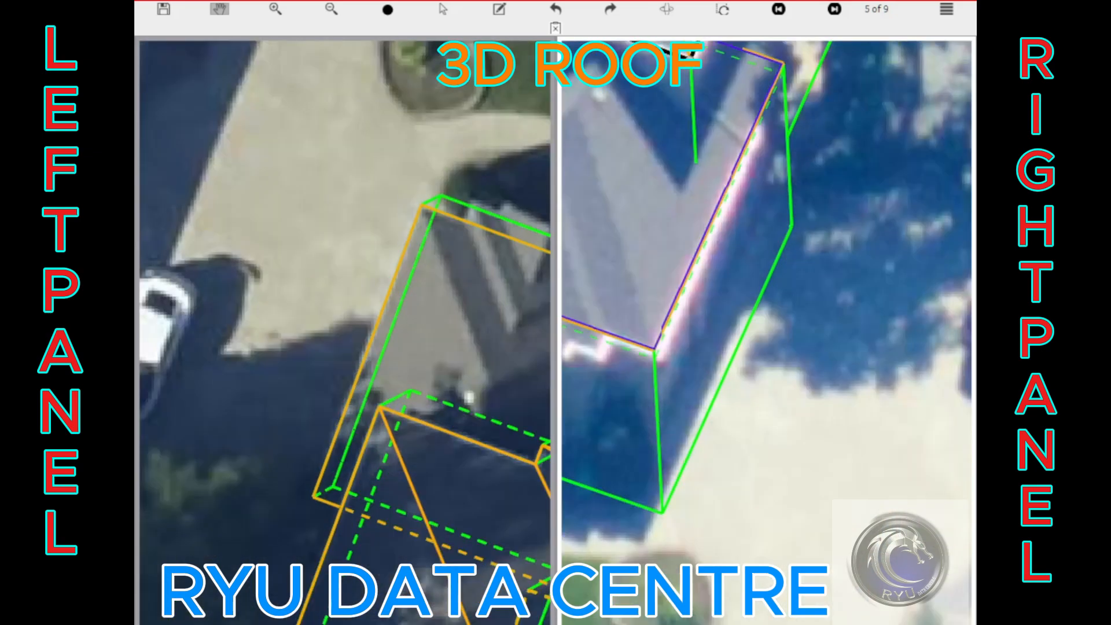
pyautogui.scroll(1, 682, 298)
pyautogui.click(682, 297)
pyautogui.press('Escape')
# Add the stepped corner notches along the extension's front eave, following the jogs in the imagery
pyautogui.scroll(-2, 682, 297)
pyautogui.scroll(1, 723, 330)
pyautogui.scroll(1, 877, 335)
pyautogui.moveTo(659, 329); pyautogui.dragTo(619, 241)
pyautogui.click(769, 174)
pyautogui.moveTo(769, 174); pyautogui.dragTo(907, 212)
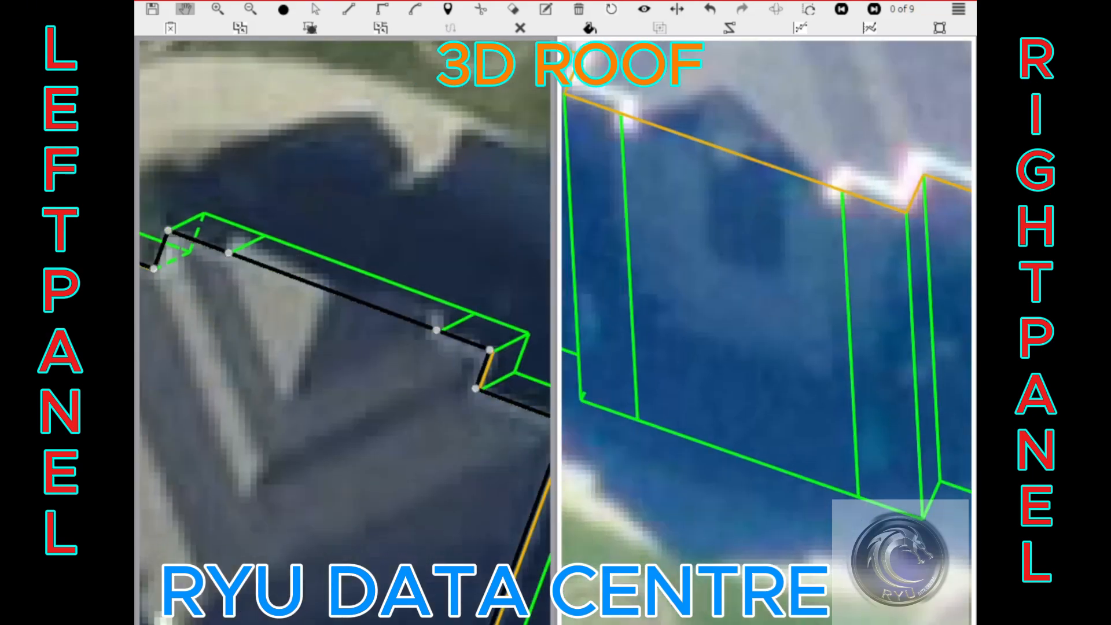
pyautogui.scroll(-4, 759, 289)
pyautogui.scroll(2, 805, 182)
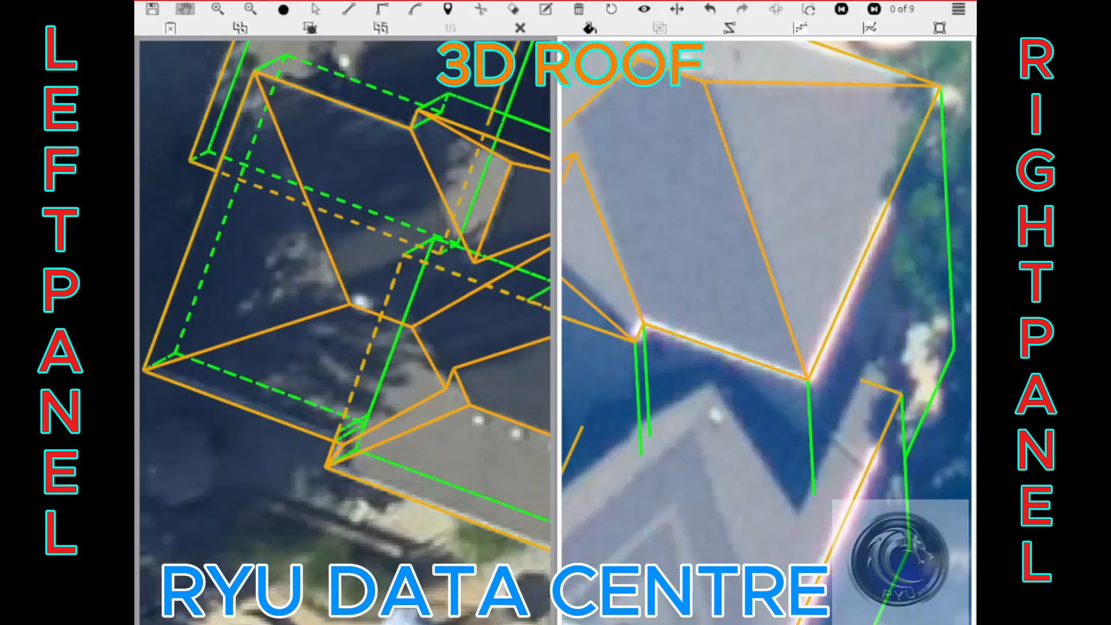
pyautogui.scroll(-1, 347, 333)
pyautogui.scroll(2, 416, 119)
# Draw a short ridge line from the extension's hip peak toward the main roof, centred between its long eaves
pyautogui.moveTo(220, 463); pyautogui.dragTo(375, 268)
pyautogui.scroll(-1, 296, 309)
pyautogui.click(296, 308)
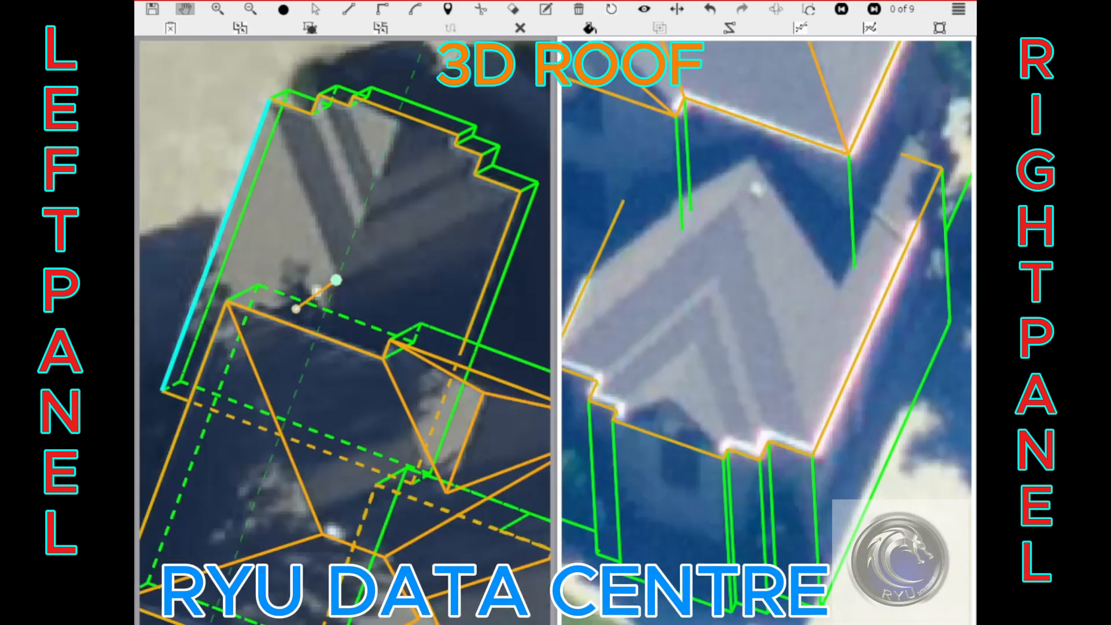
pyautogui.click(322, 324)
pyautogui.scroll(-3, 322, 324)
pyautogui.scroll(3, 322, 324)
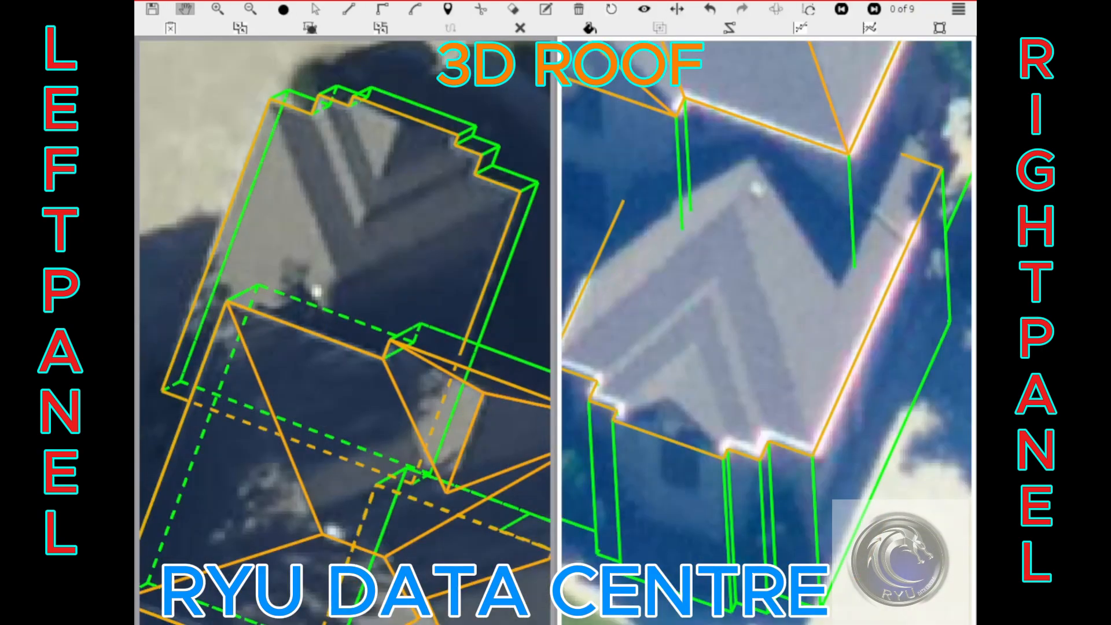
pyautogui.scroll(-3, 346, 289)
pyautogui.scroll(3, 332, 283)
pyautogui.scroll(-1, 347, 493)
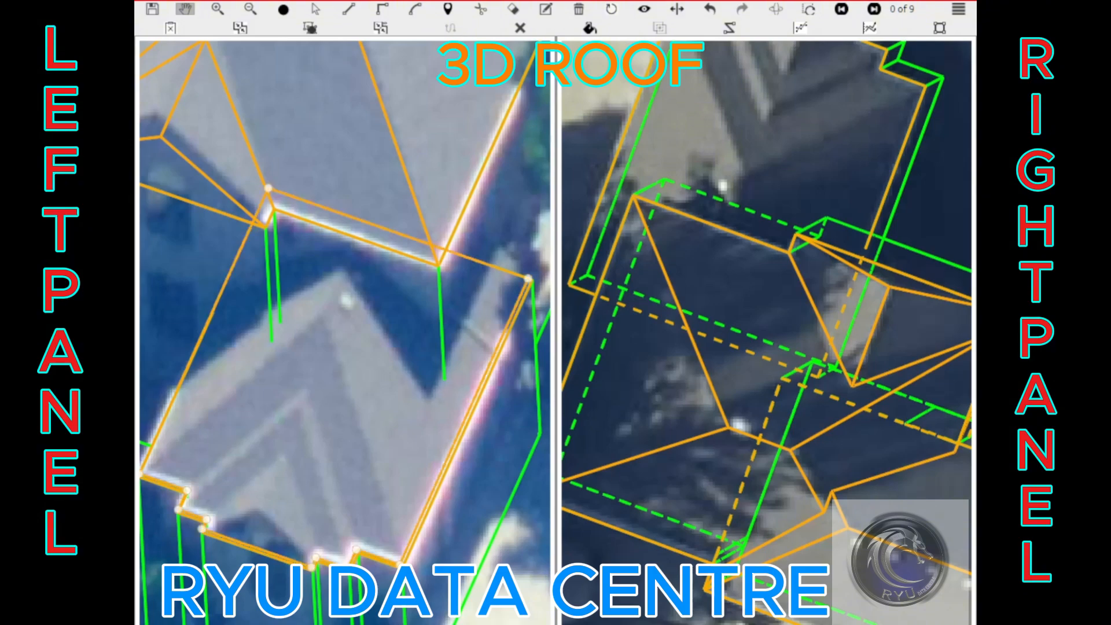
pyautogui.hotkey('ctrl', 'z')
pyautogui.scroll(-3, 324, 316)
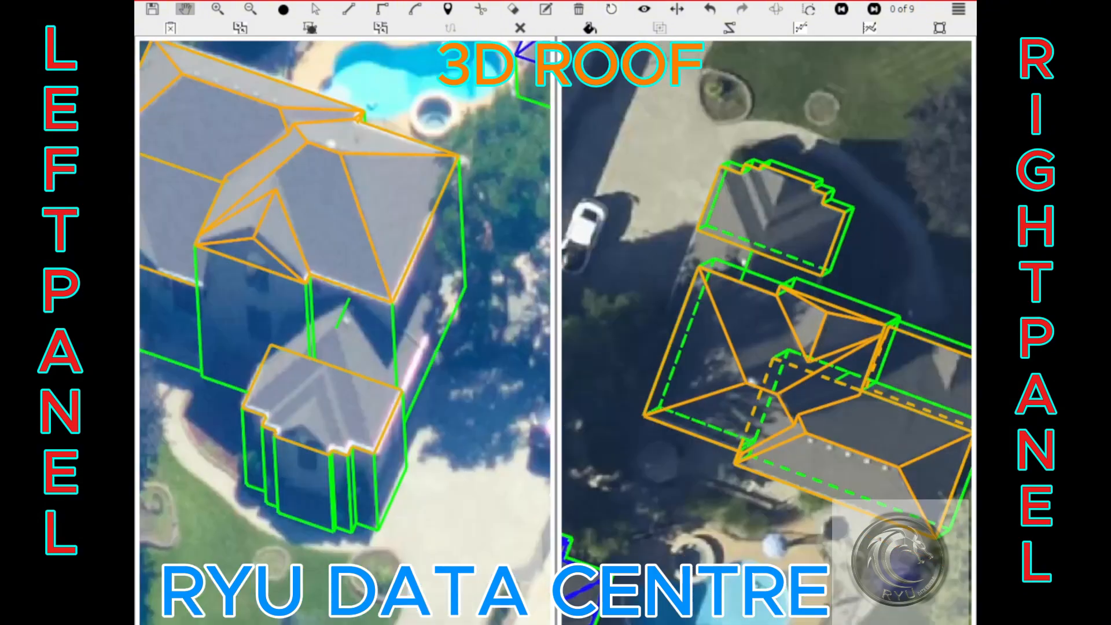
pyautogui.scroll(3, 324, 315)
pyautogui.scroll(-2, 324, 316)
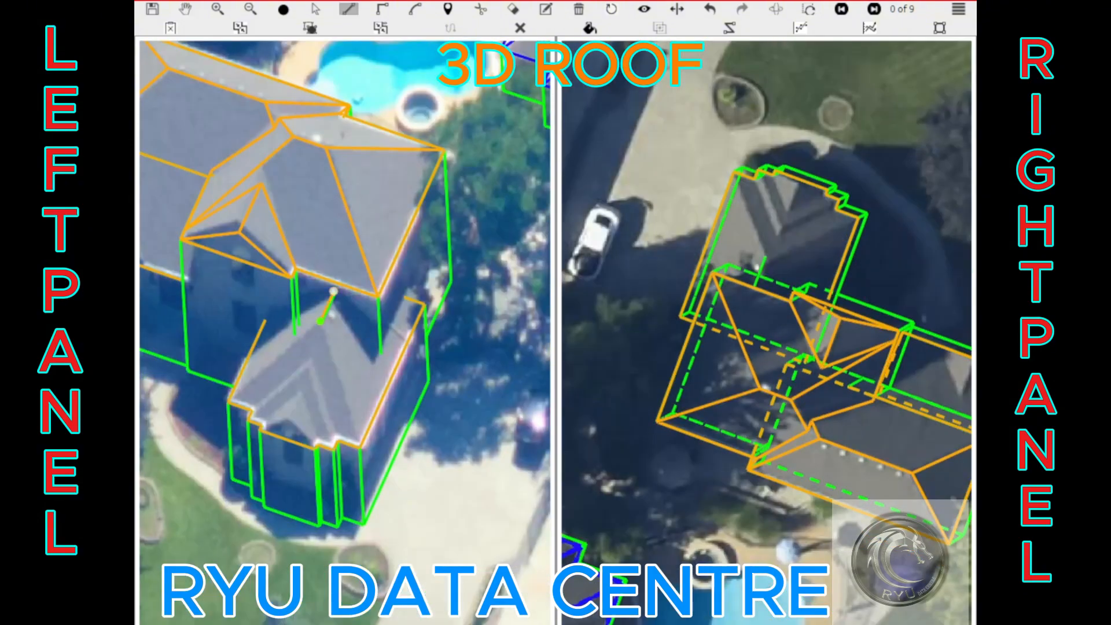
# Connect the front end of the extension's ridge to both outer front eave corners with hip lines
pyautogui.scroll(2, 346, 338)
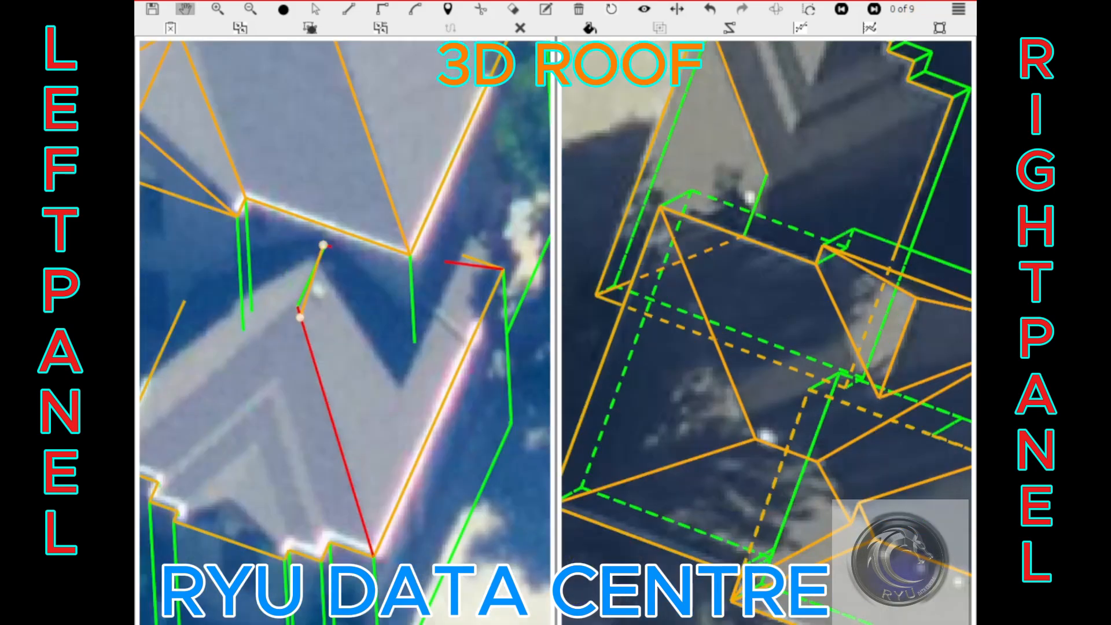
pyautogui.moveTo(346, 338); pyautogui.dragTo(477, 263)
pyautogui.click(242, 387)
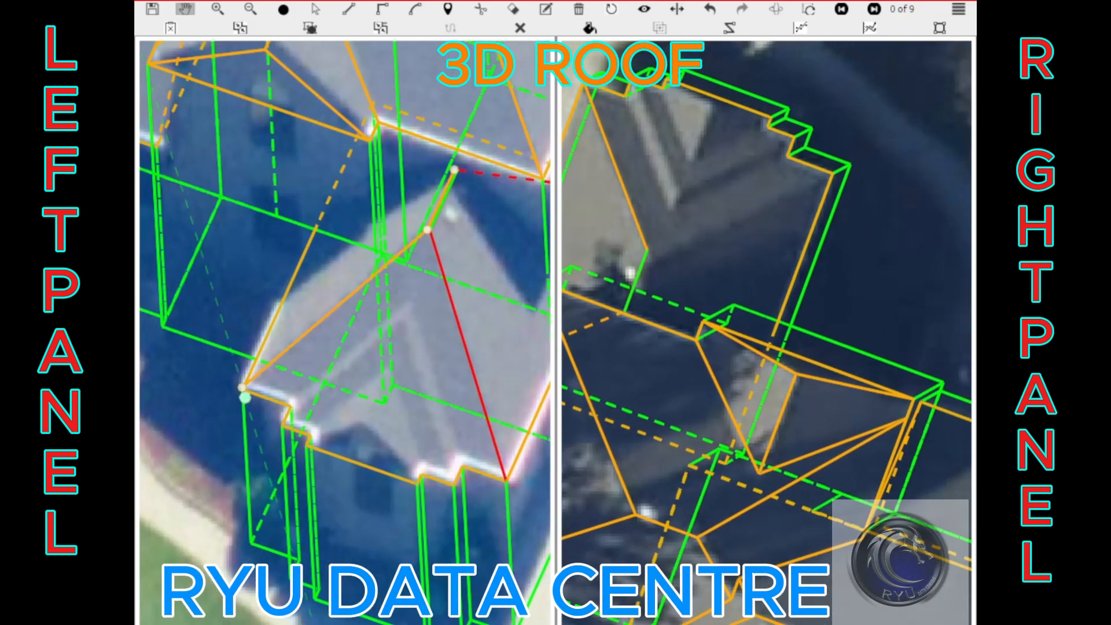
pyautogui.moveTo(430, 232); pyautogui.dragTo(250, 400)
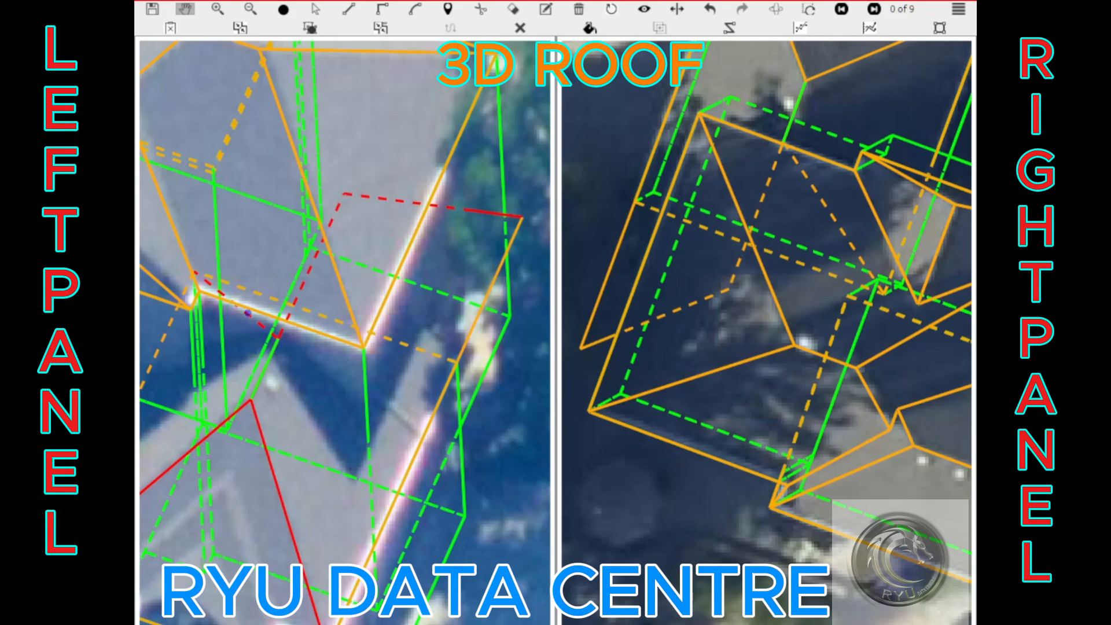
# Draw a closed four-sided outline from the extension's rear edge back across the main roof, spanning the extension's full width
pyautogui.click(194, 271)
pyautogui.click(453, 360)
pyautogui.click(443, 168)
pyautogui.click(184, 77)
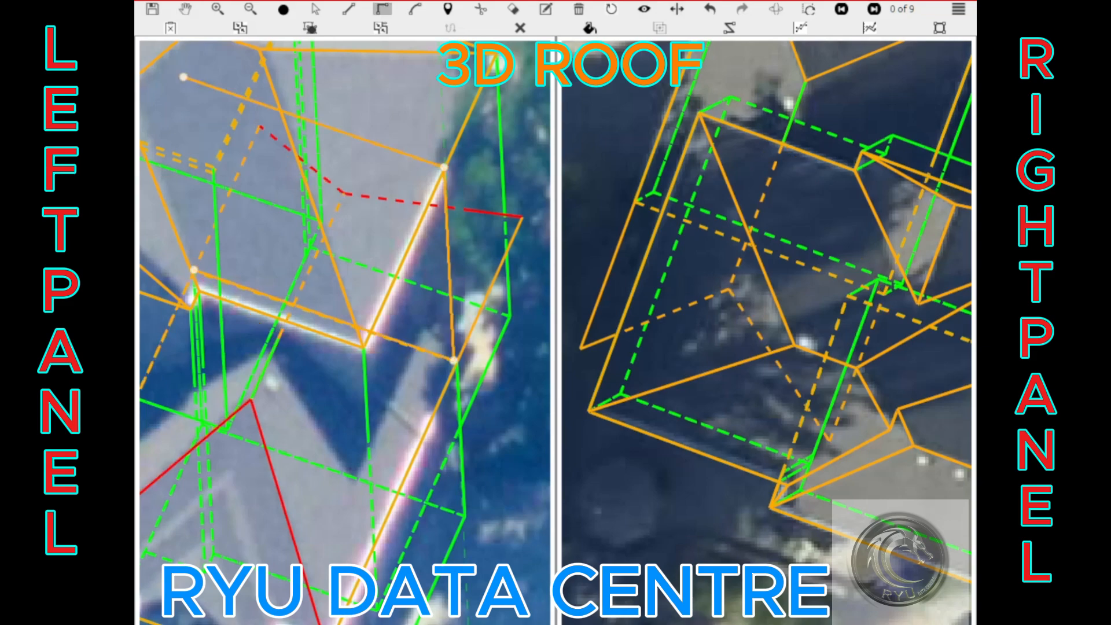
pyautogui.click(193, 271)
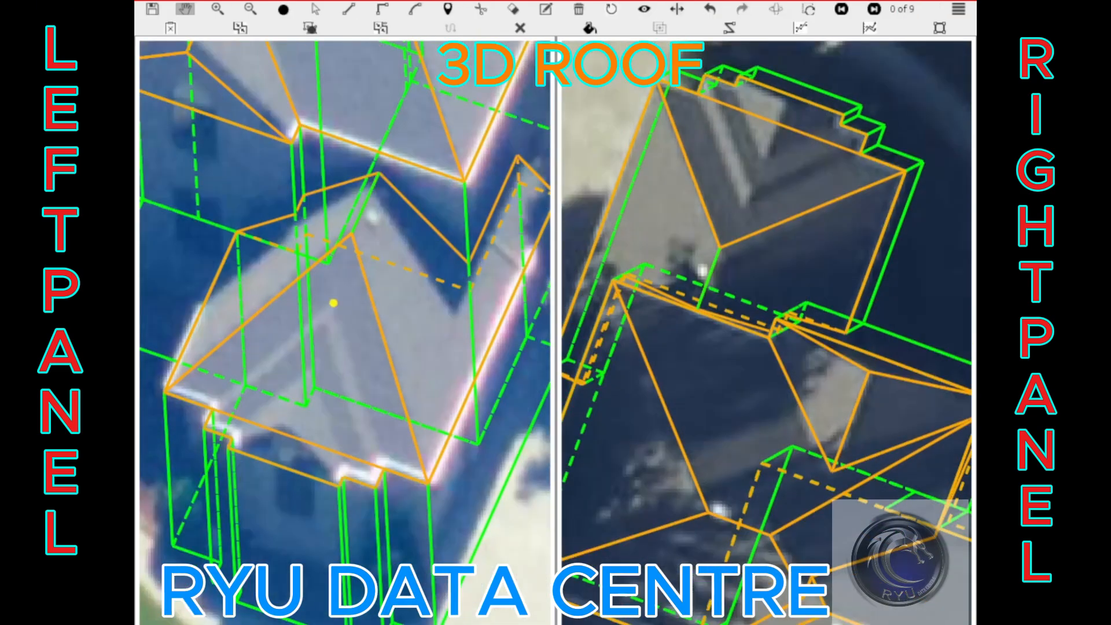
# Outline the nested gables over the extension's stepped front and select the middle gable's triangular face
pyautogui.press('l')
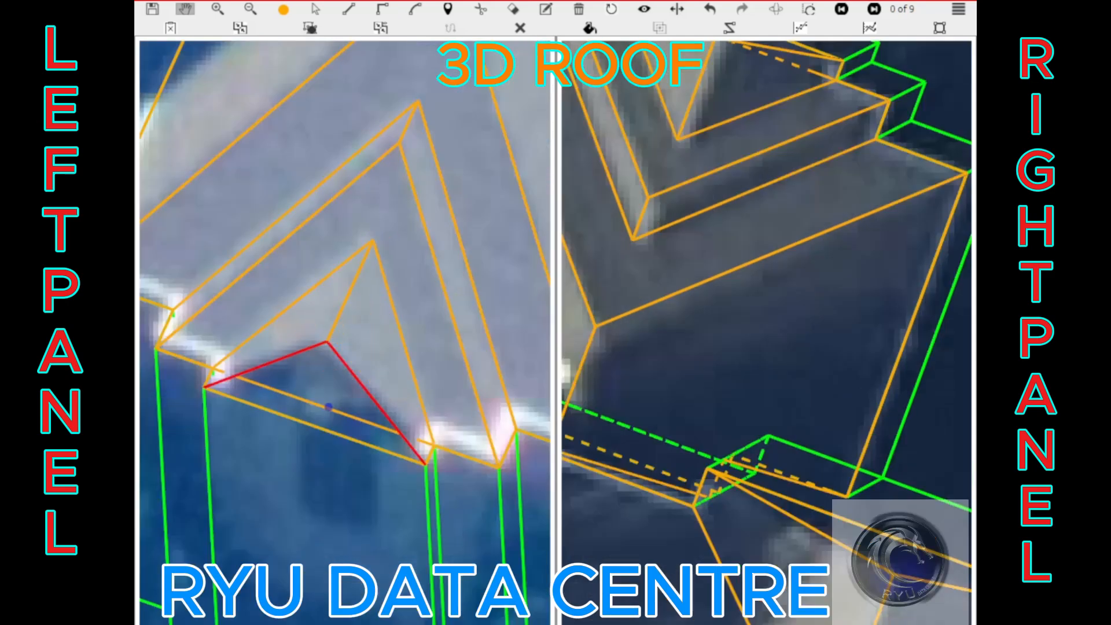
pyautogui.click(321, 404)
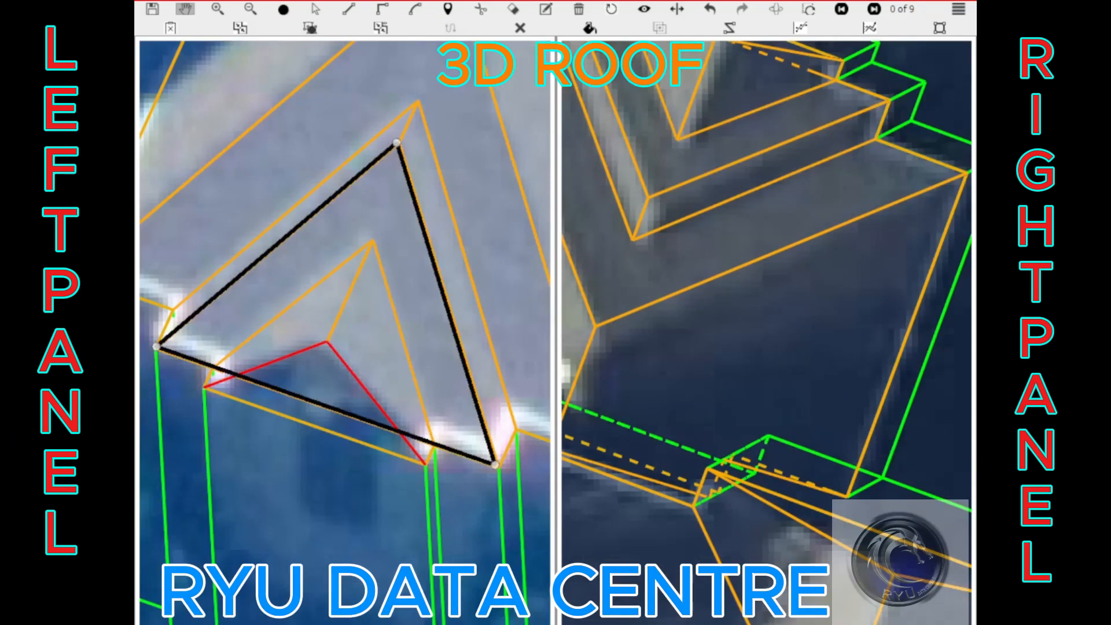